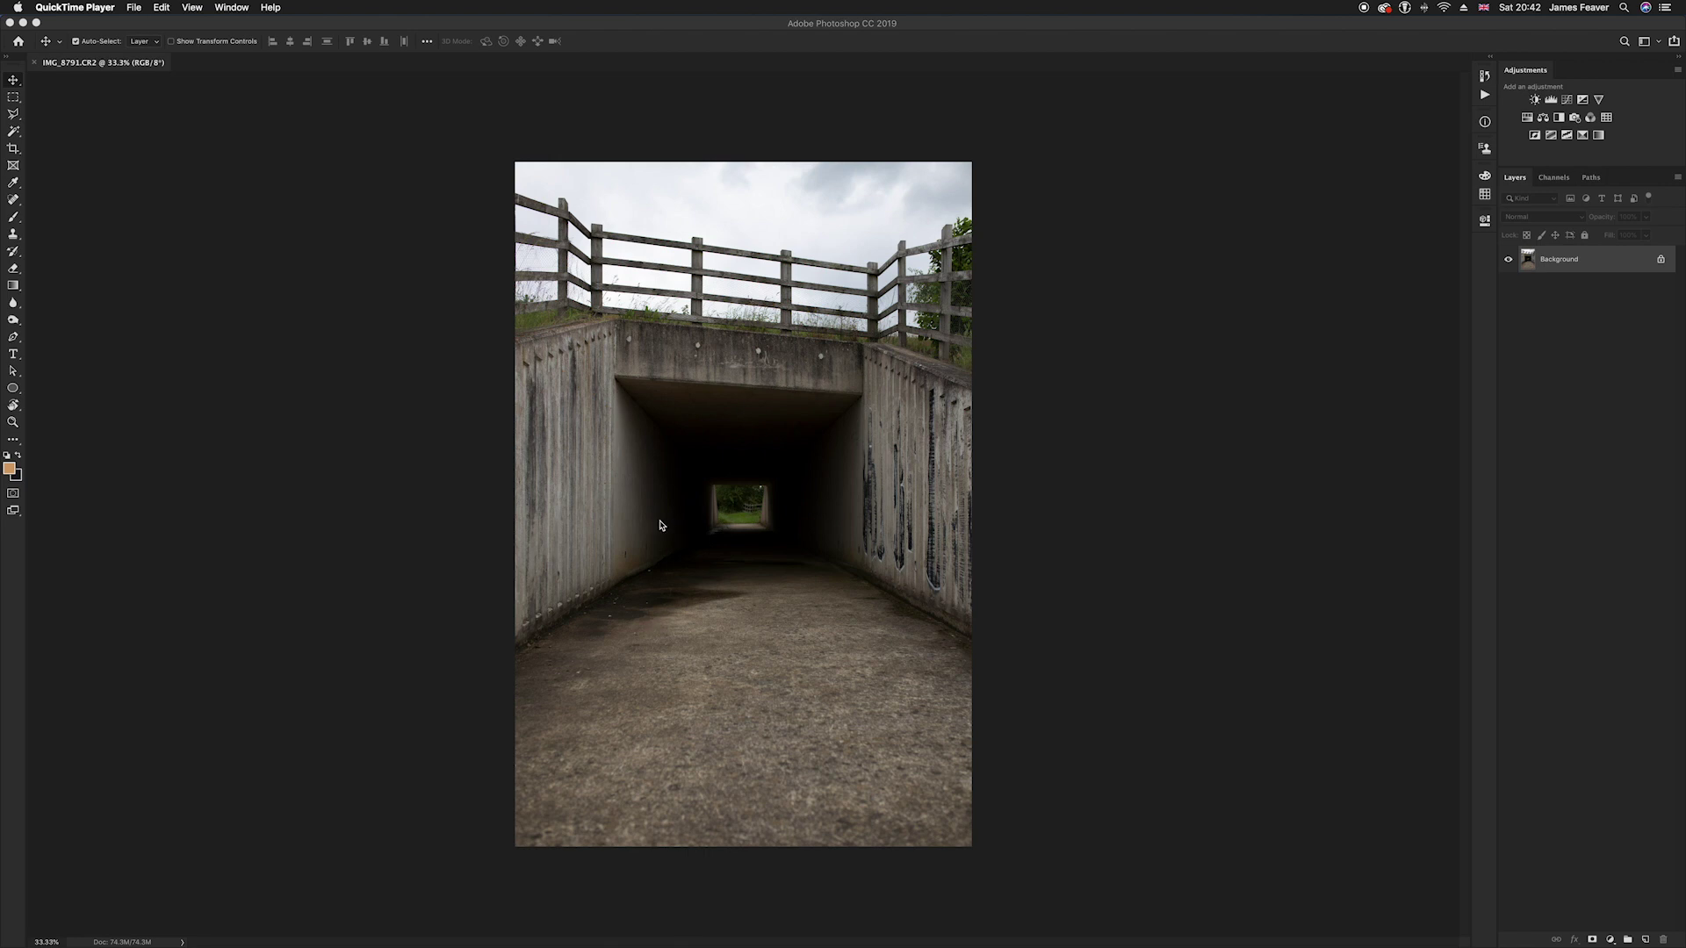
Switch to Finder so the Great Barford shoot folder appears over Photoshop
key(super+Tab)
Move the Finder window and preview IMG_8790.CR2 in Quick Look
mouse_move(413, 187)
mouse_down()
mouse_move(860, 187)
mouse_move(703, 133)
mouse_up()
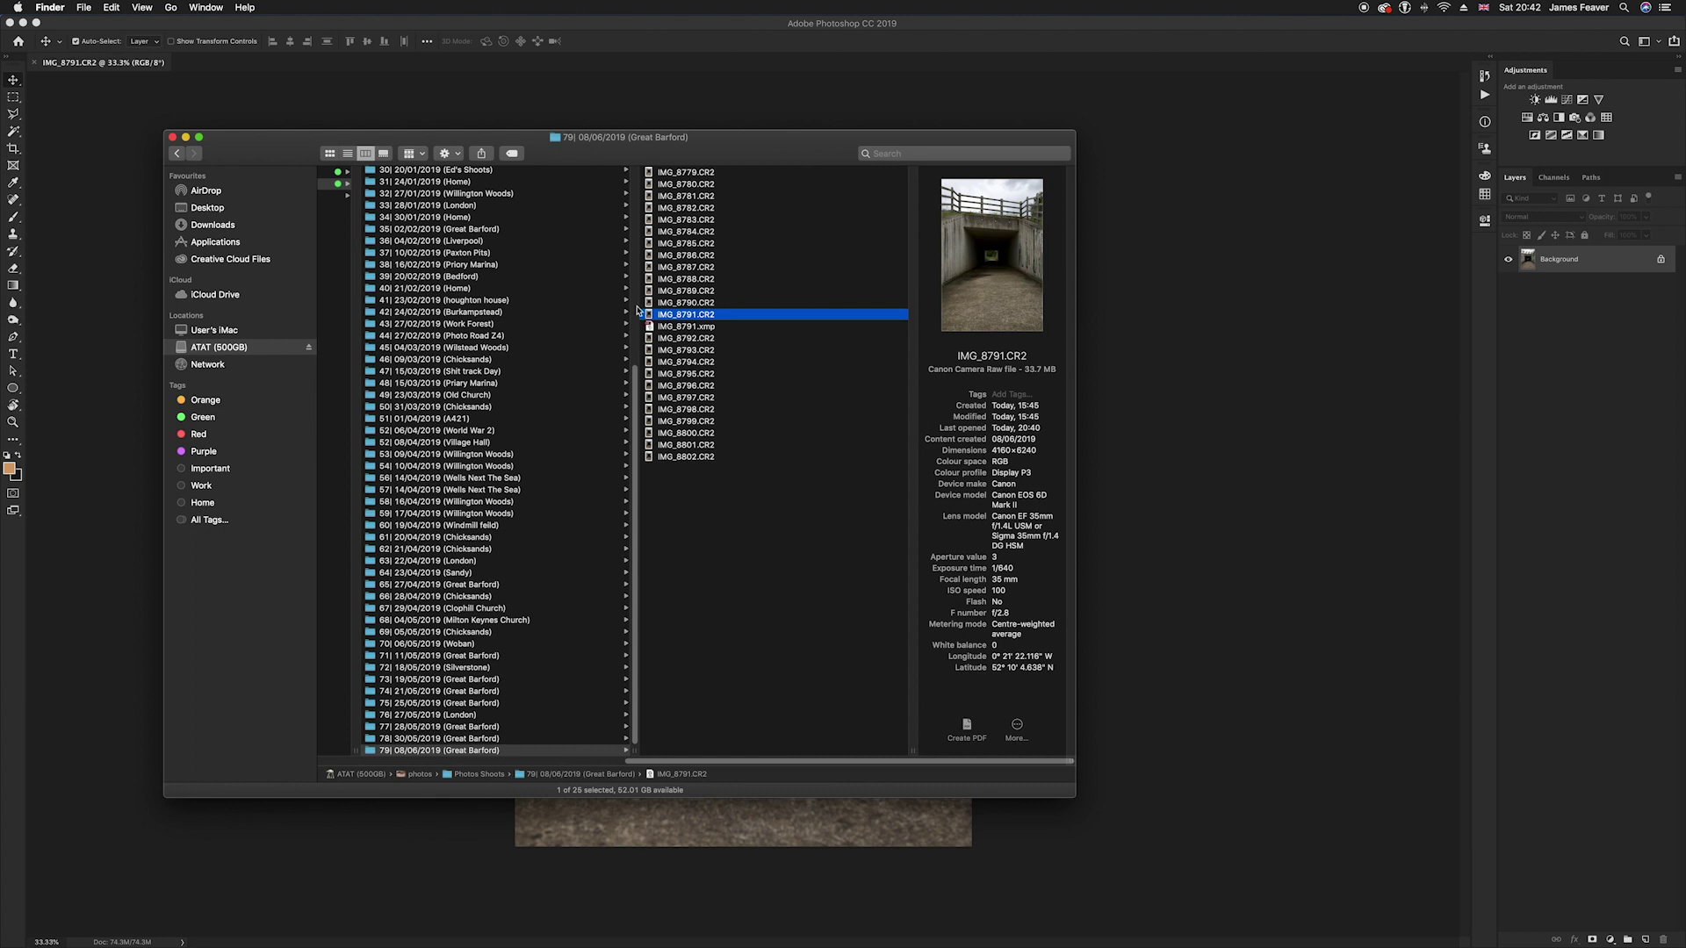
click(682, 302)
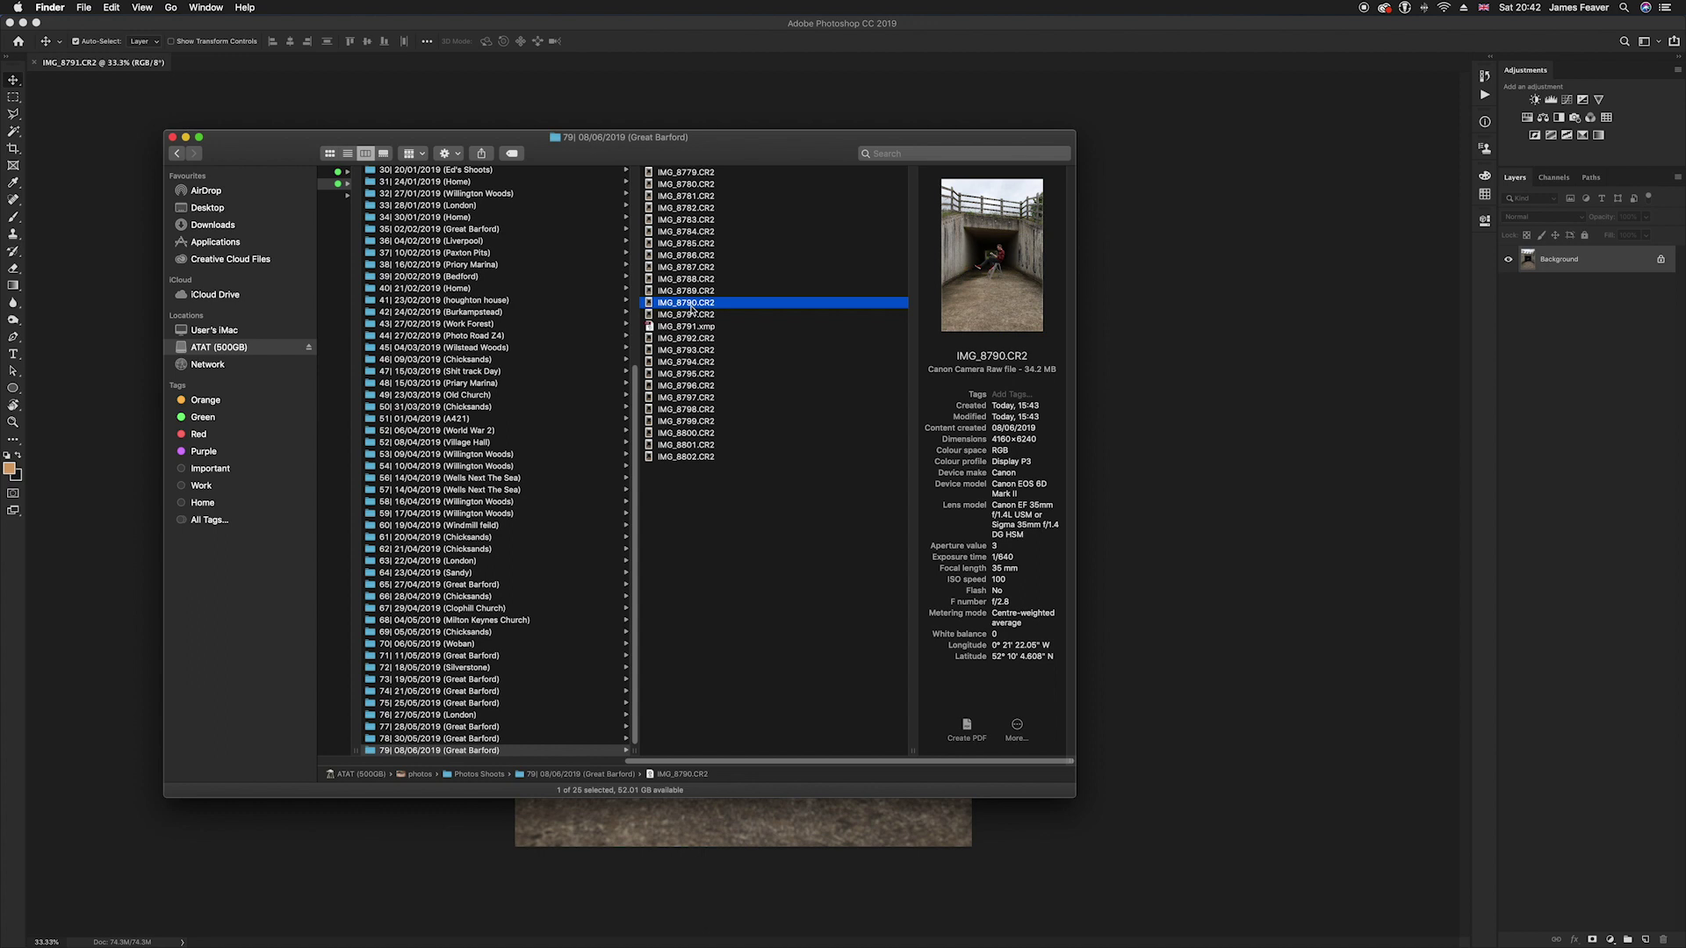
key(space)
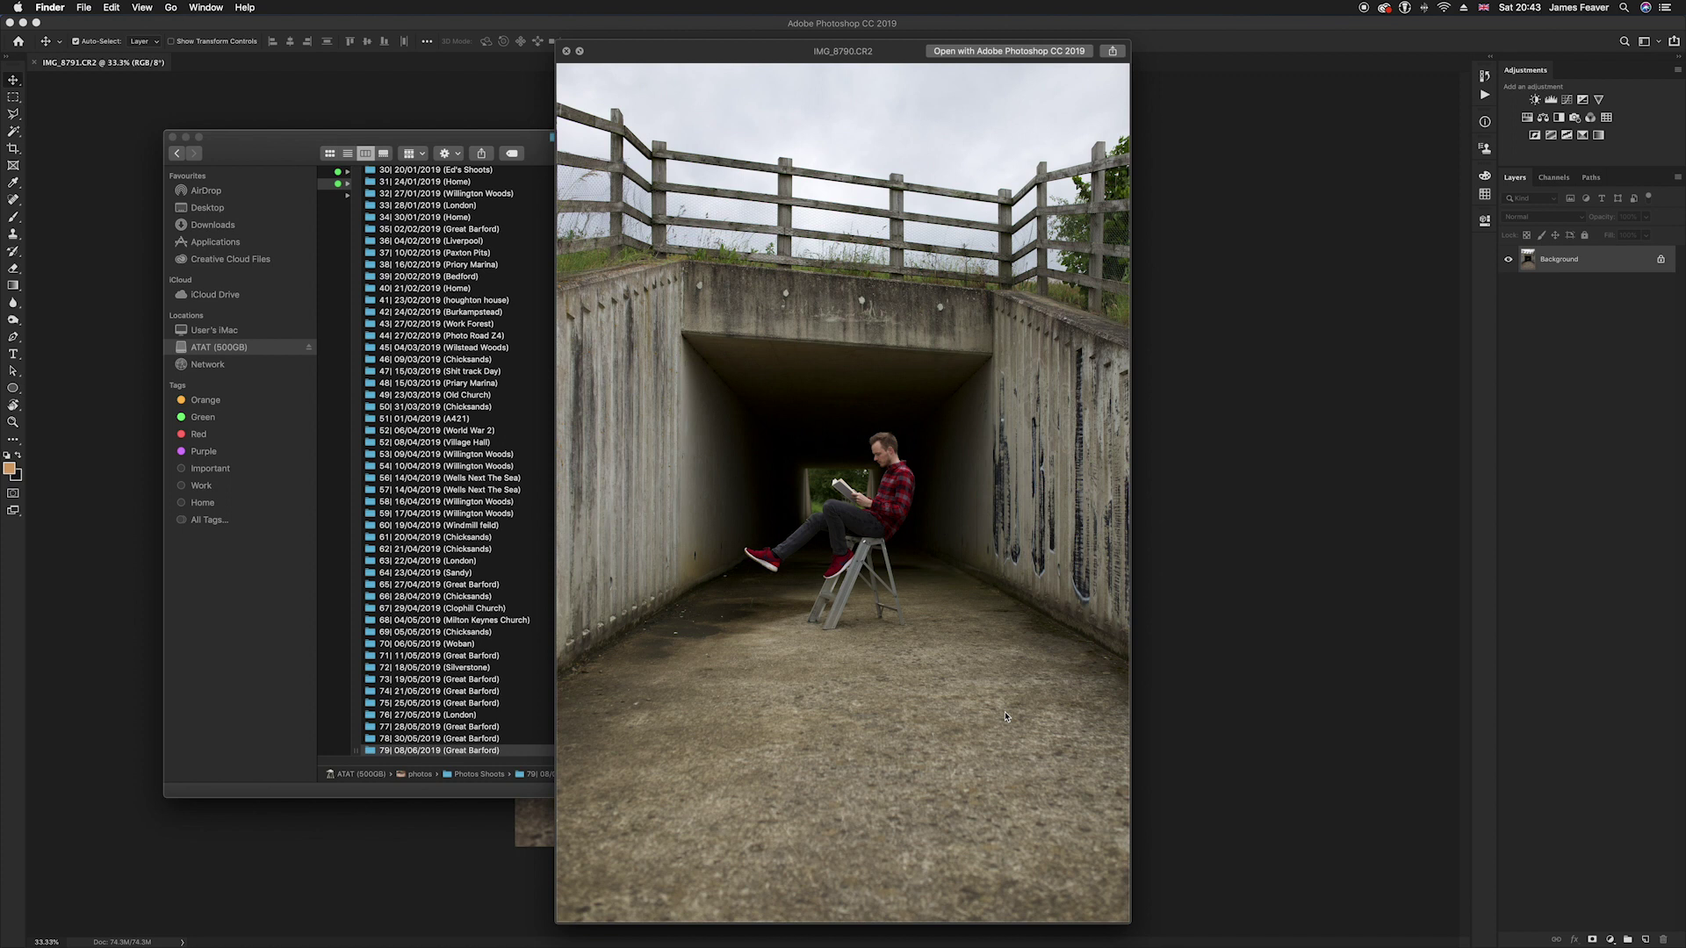
Browse the neighbouring shots, settle on IMG_8789.CR2 and drag it onto the canvas
key(Up)
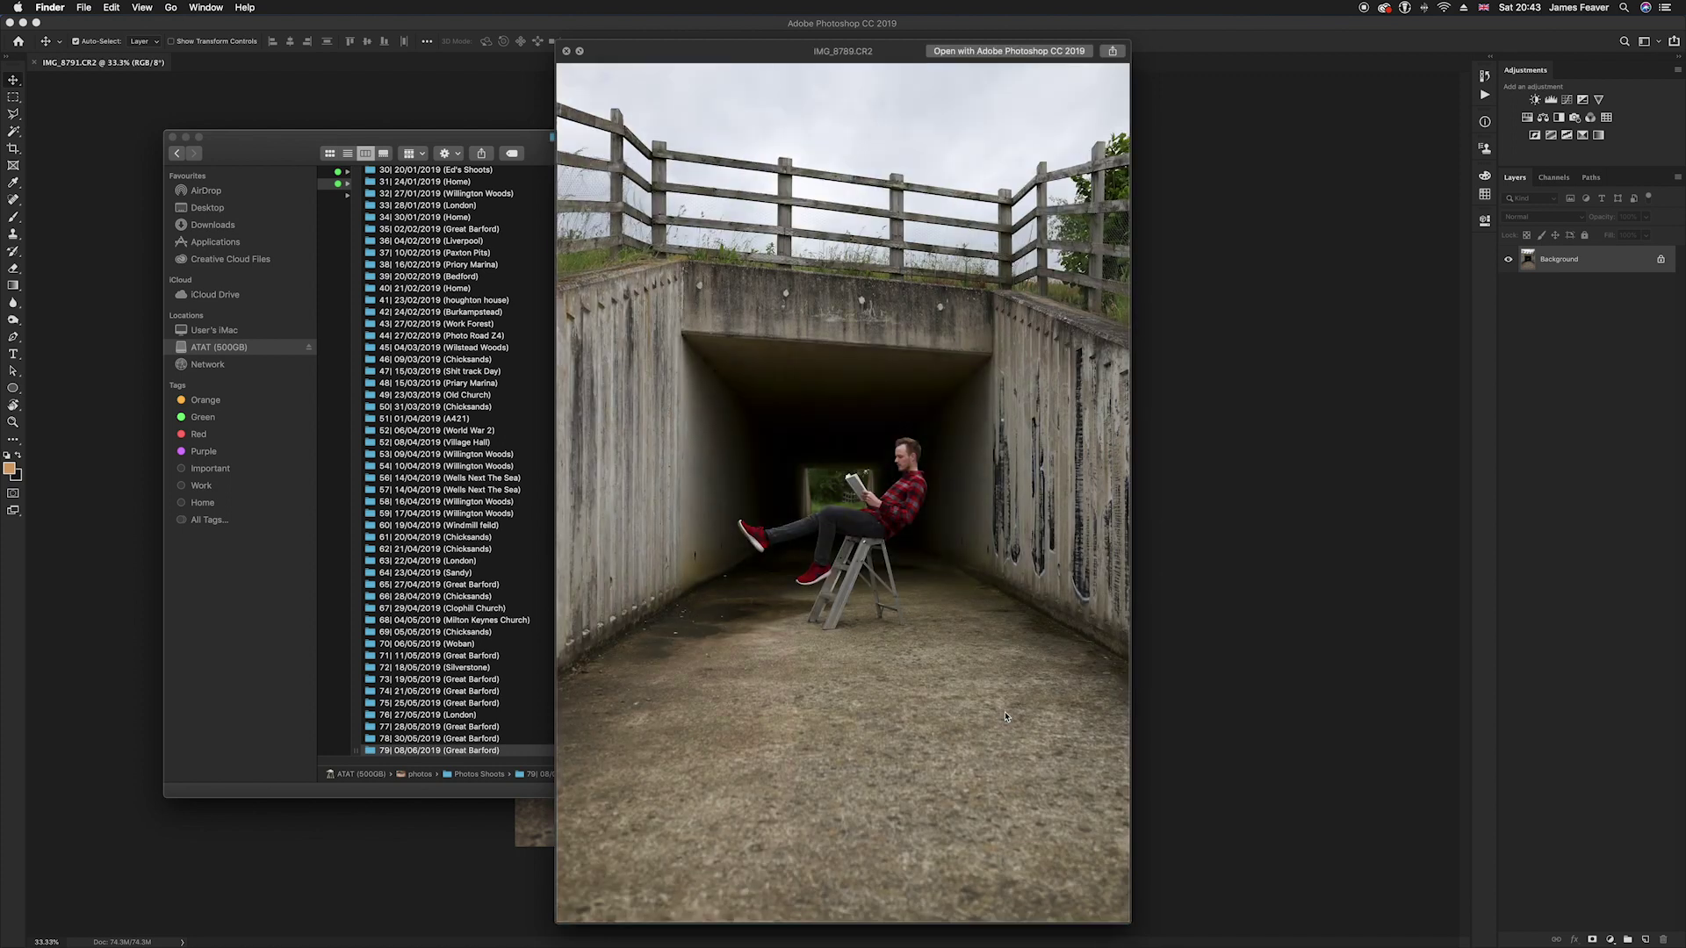
key(Up)
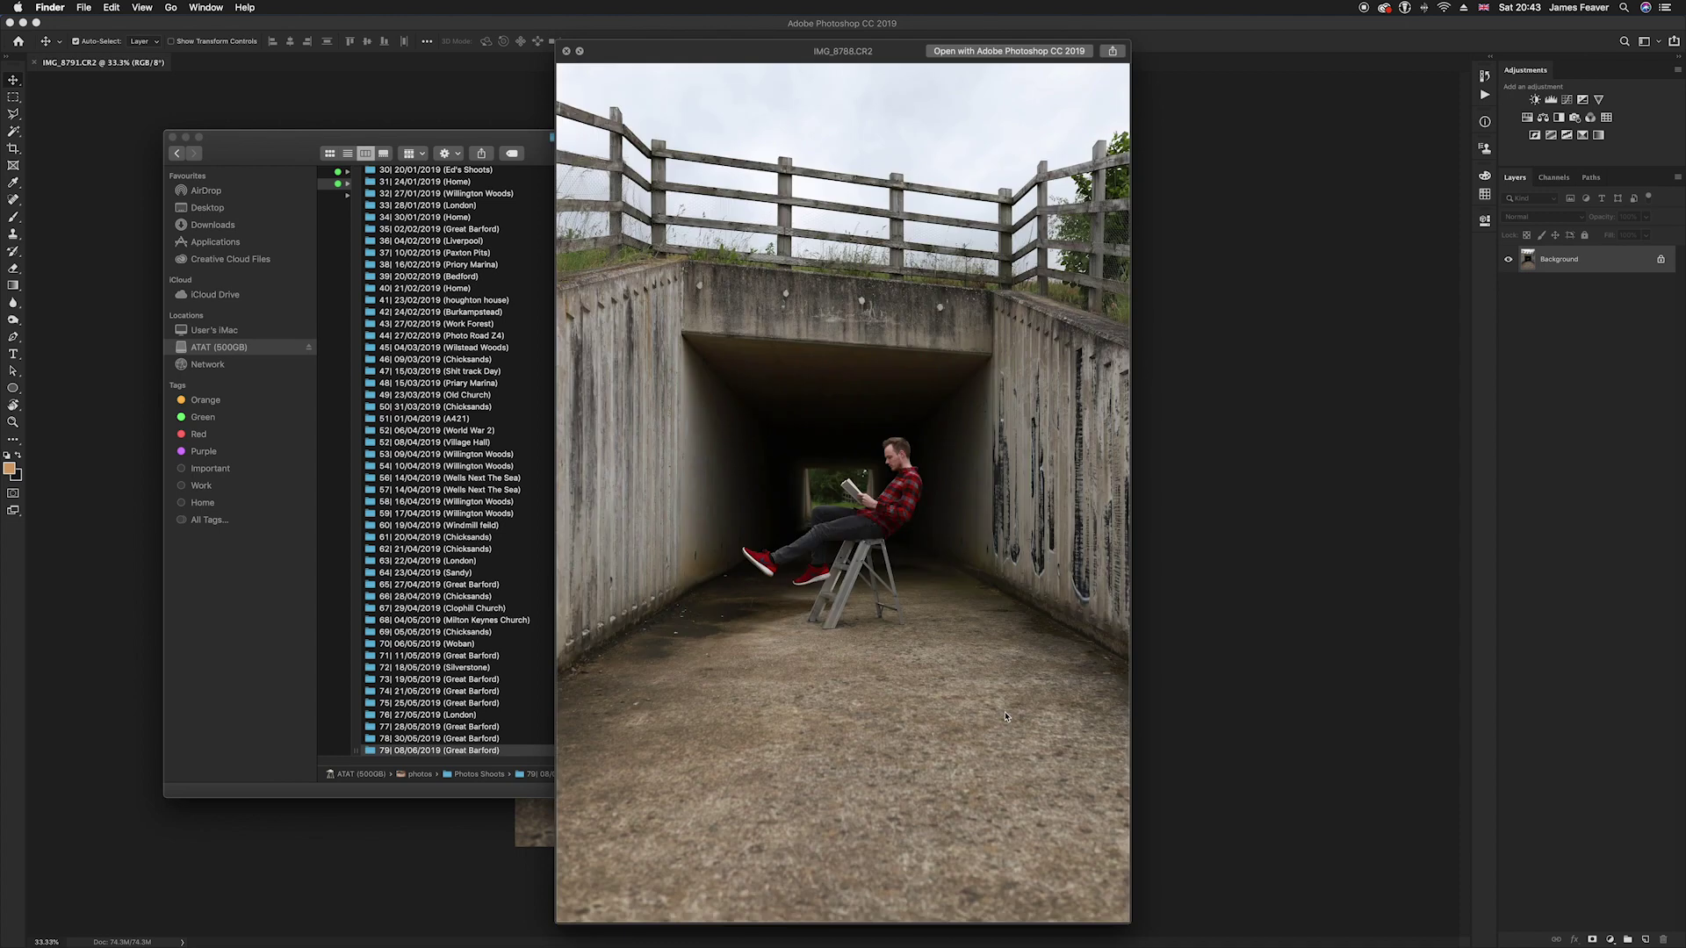
key(Up)
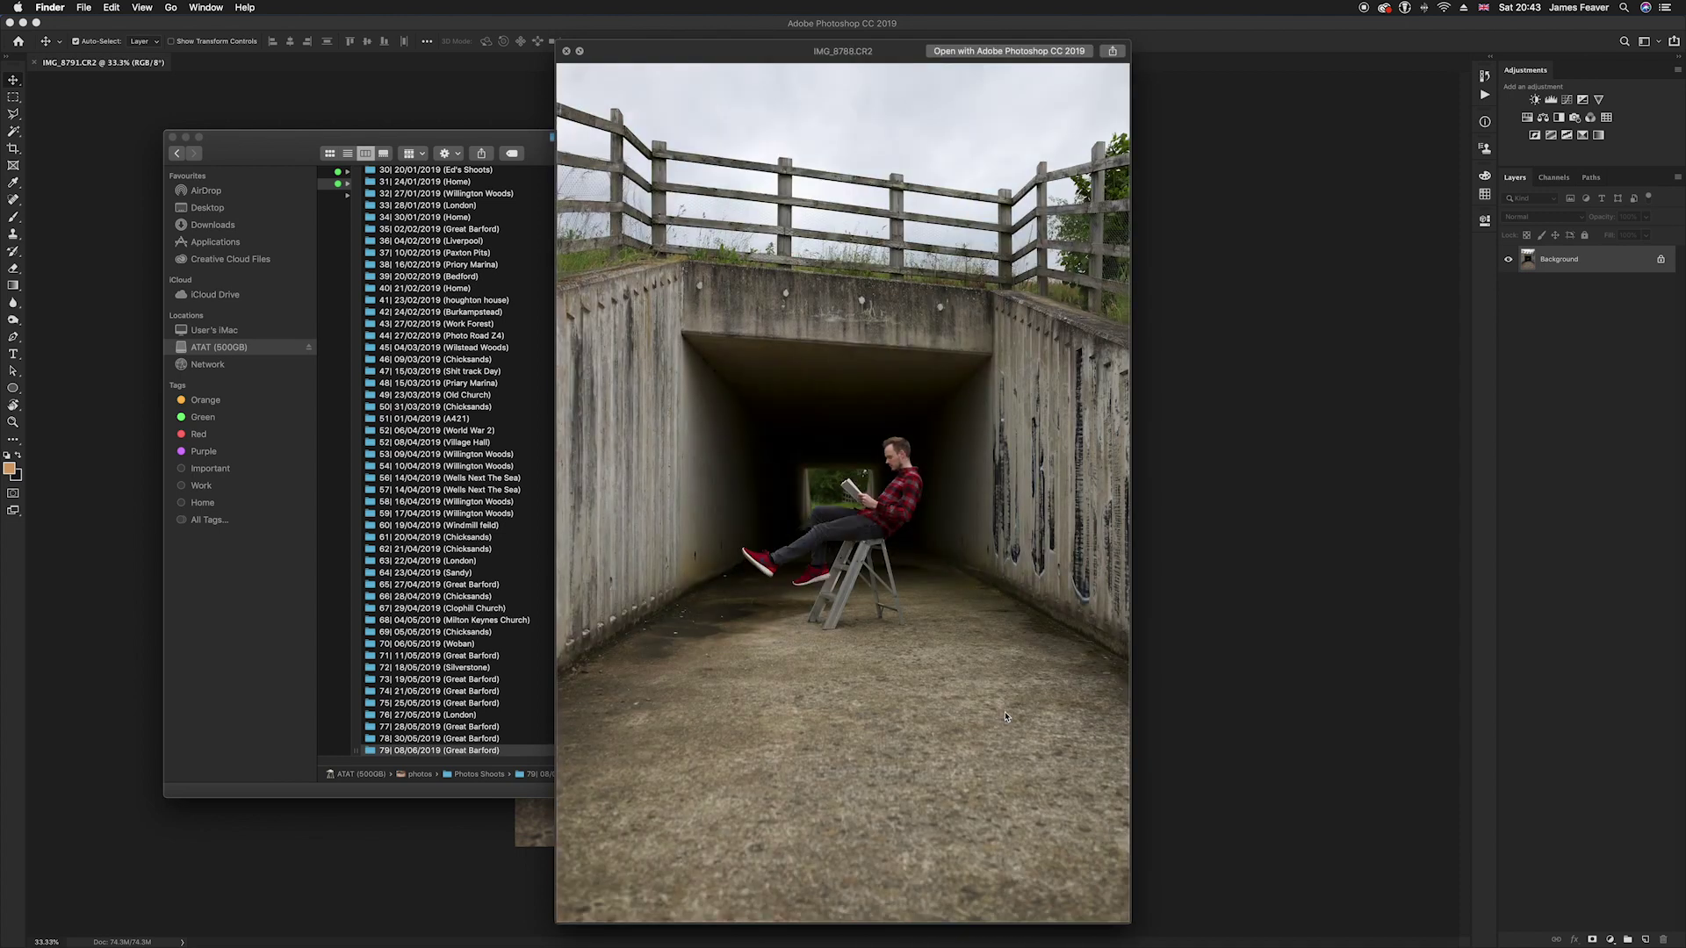
key(Down)
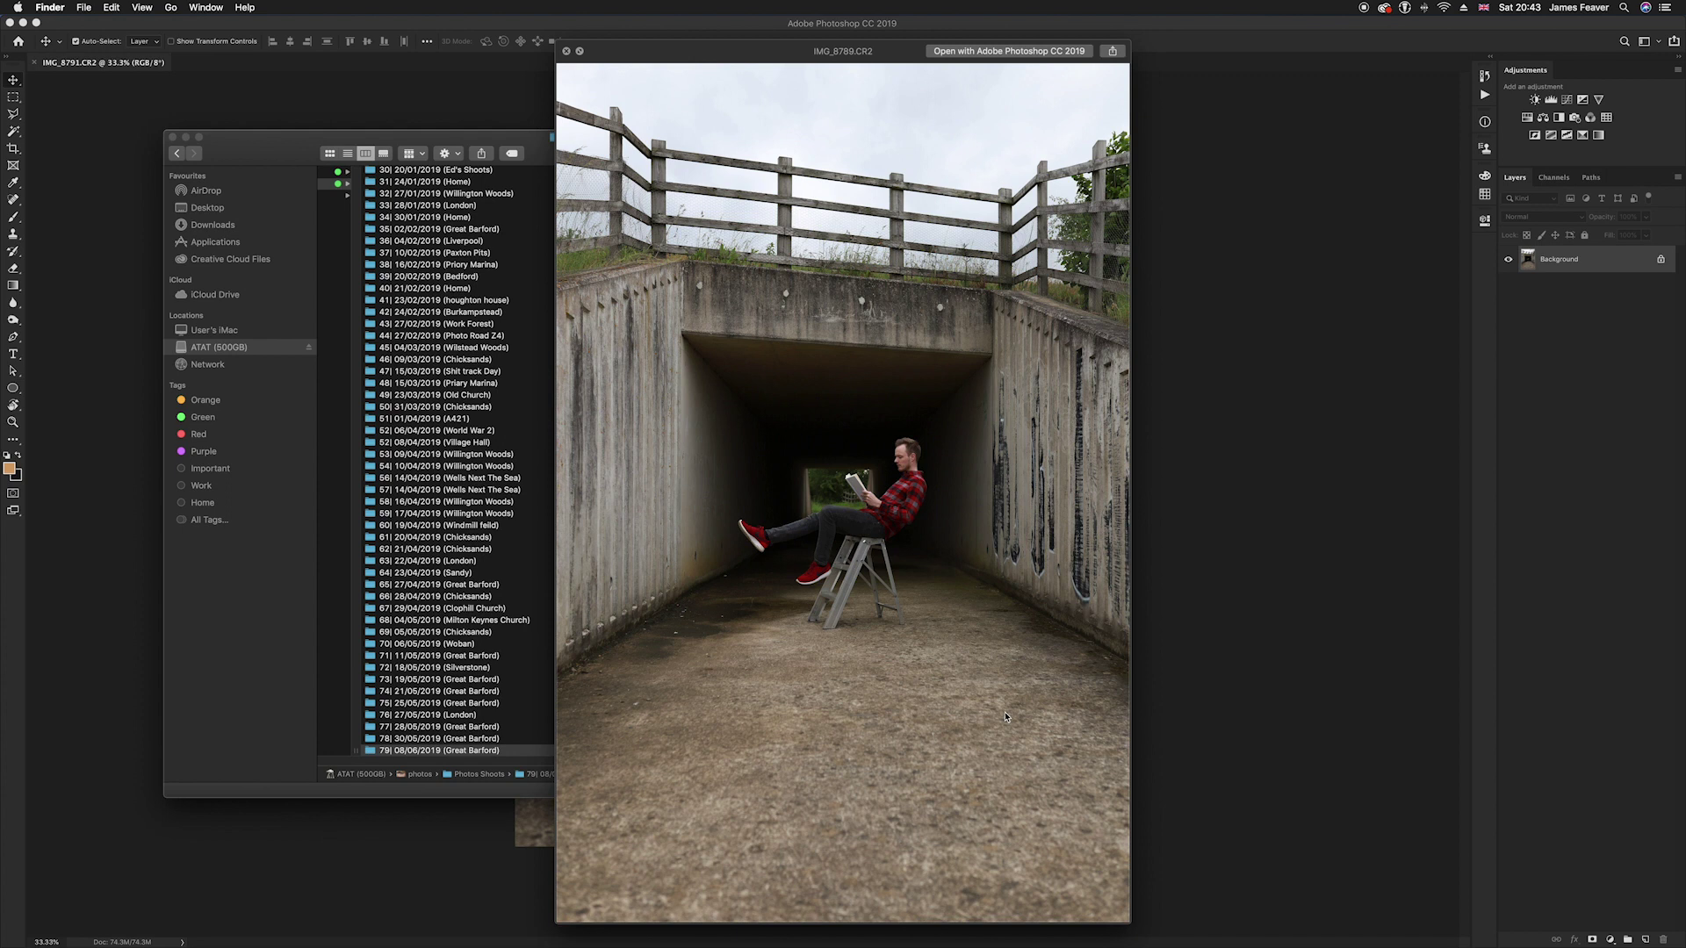
key(space)
drag(694, 176, 414, 207)
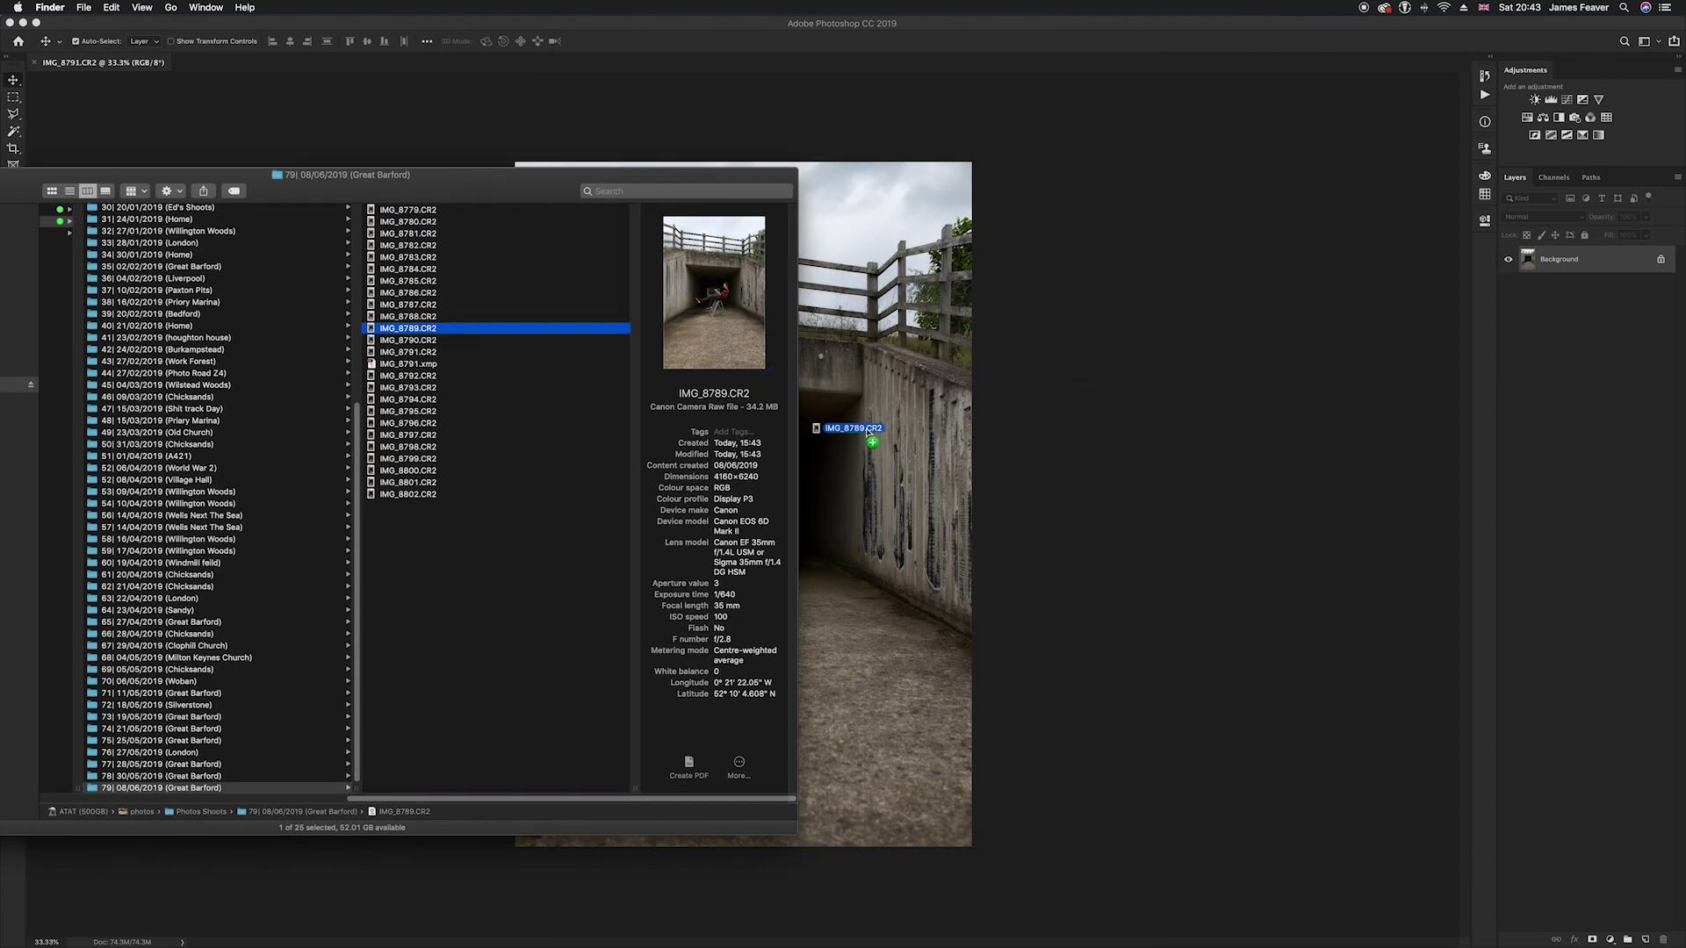
drag(424, 329, 867, 434)
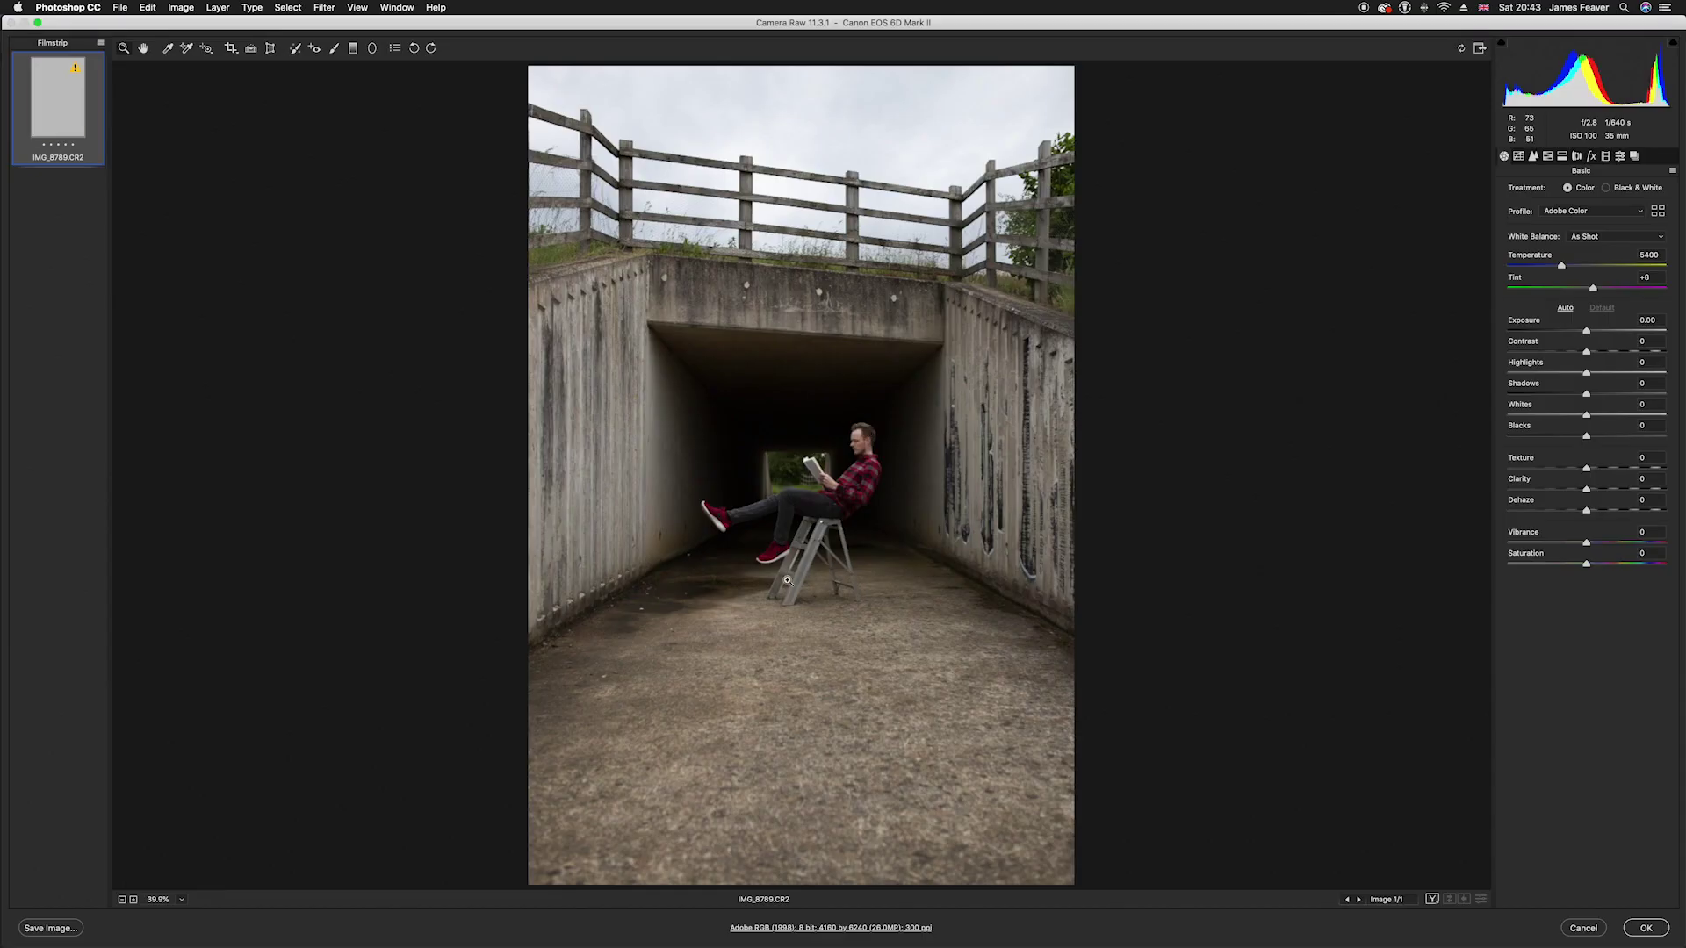
Zoom in on the man's arm and book, then back out to see the whole man
click(835, 475)
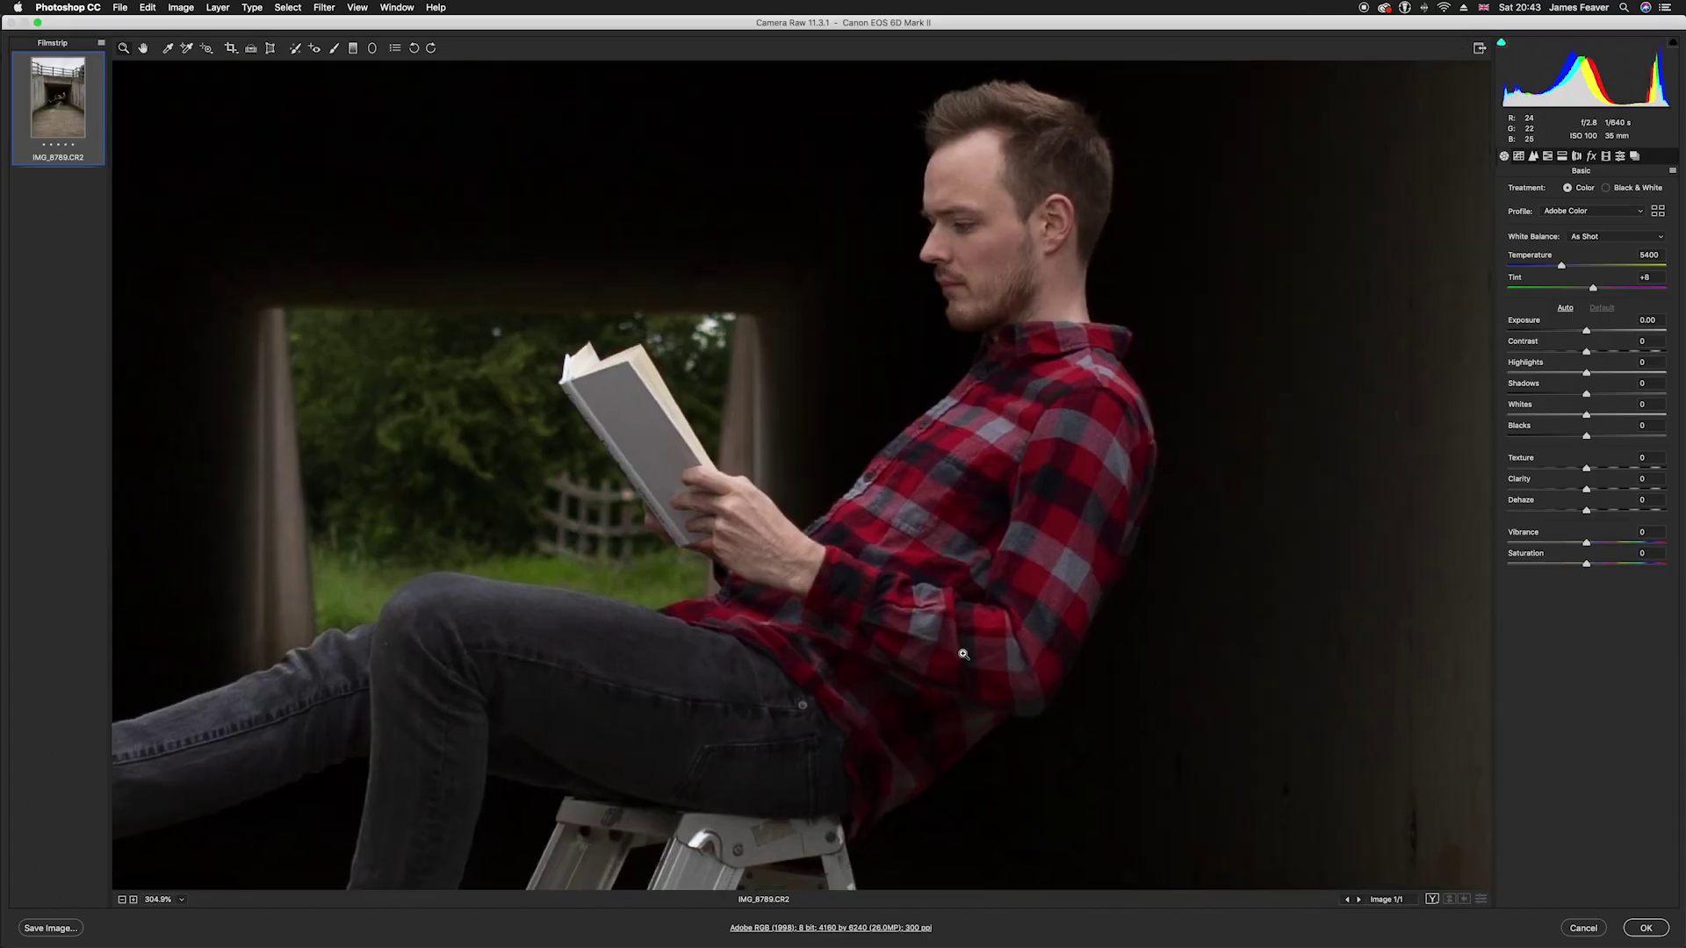
alt+click(994, 590)
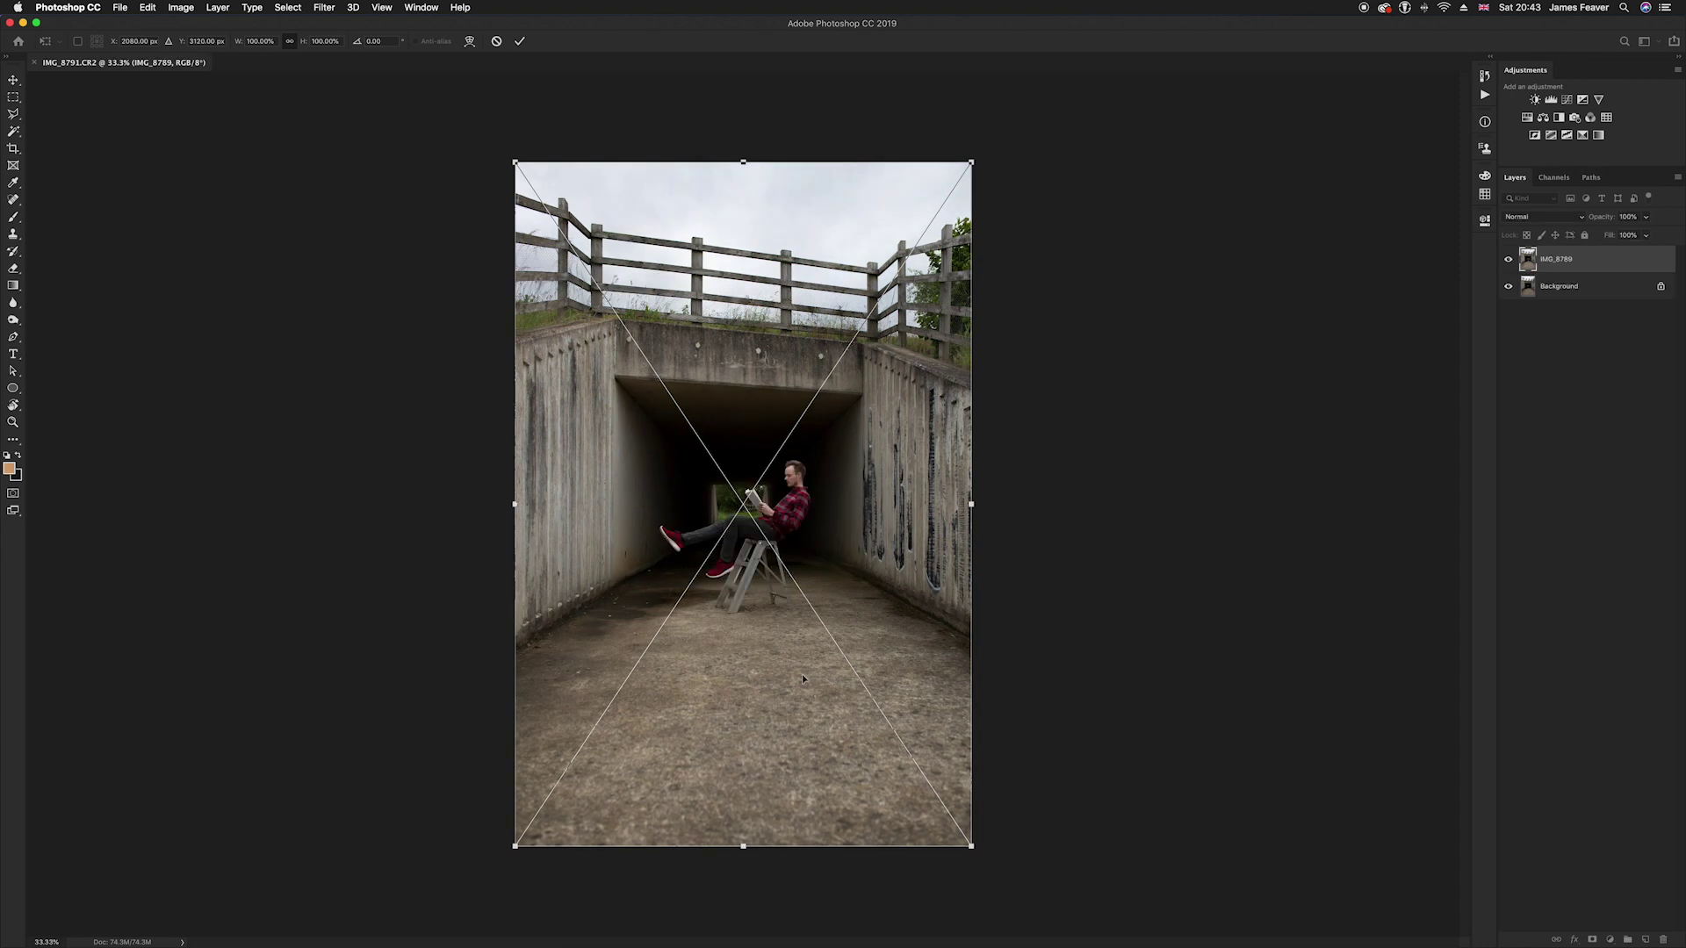
scroll(724, 515, up, 3)
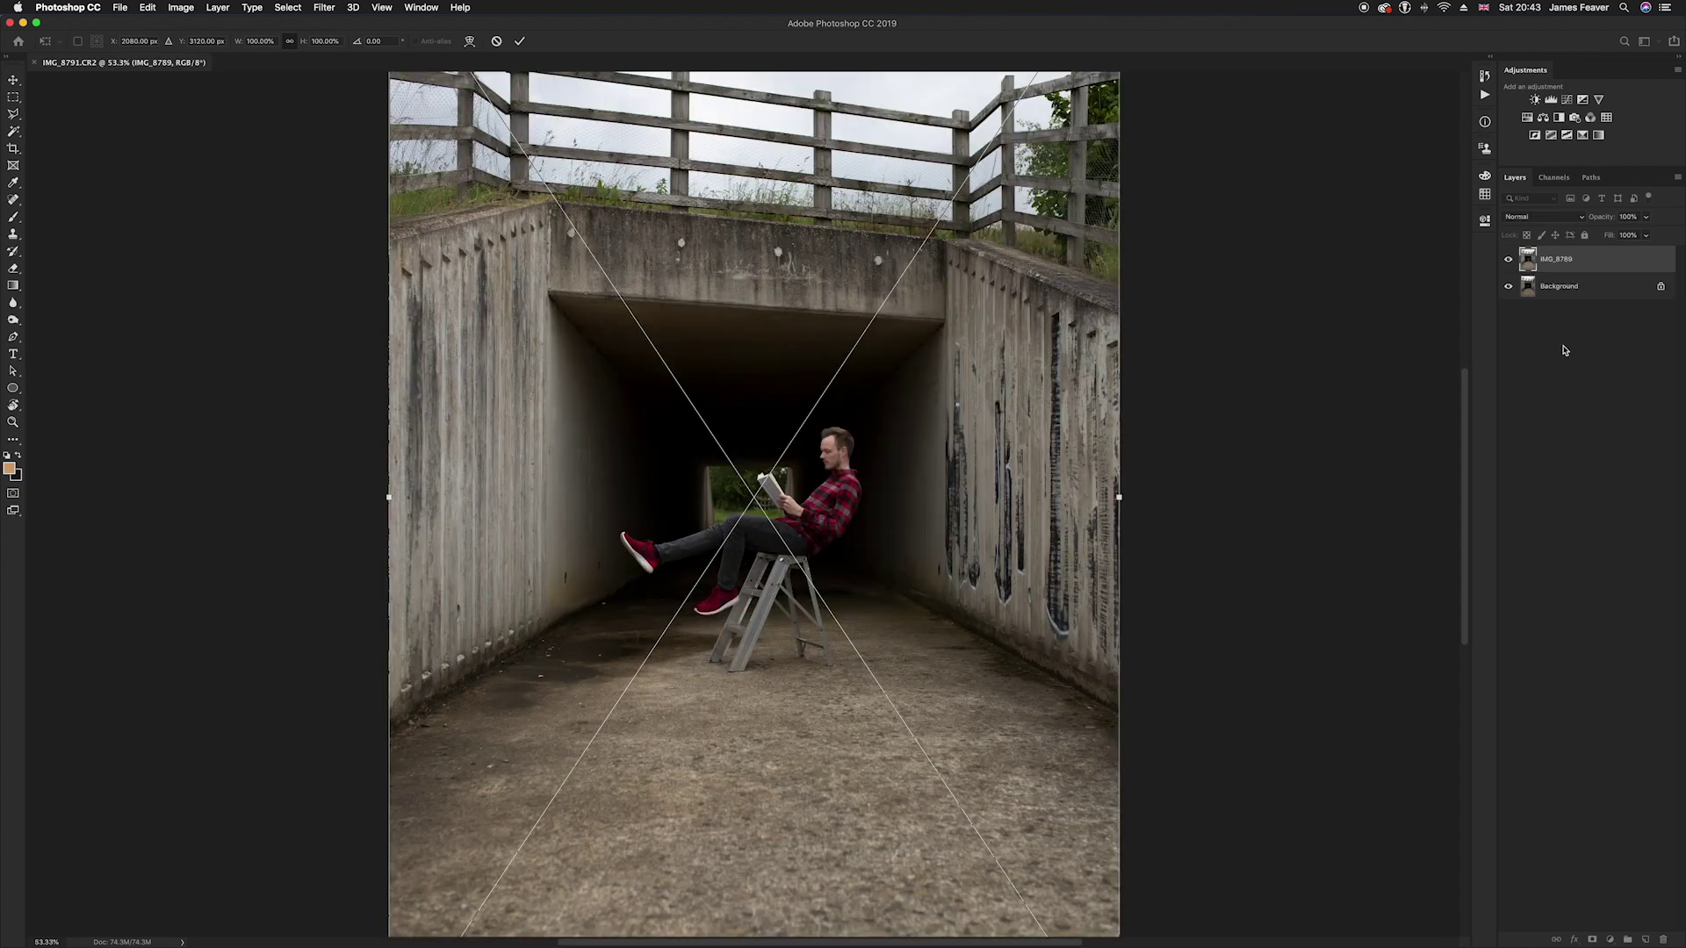
click(1508, 262)
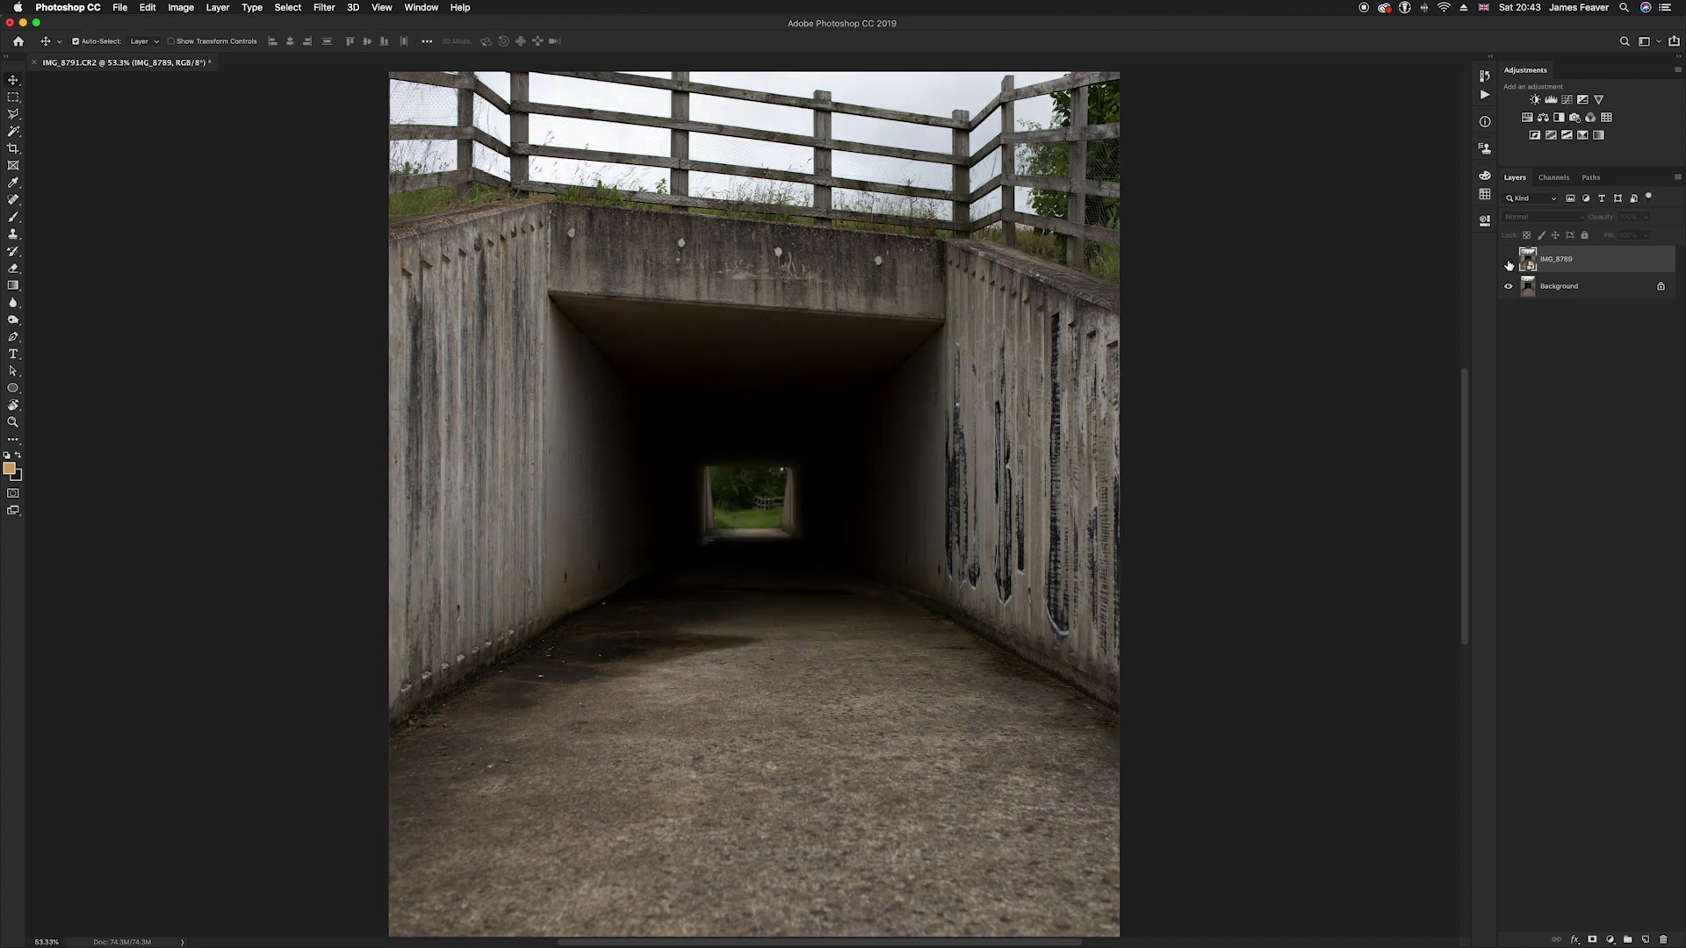
click(1509, 262)
click(1508, 262)
click(1508, 261)
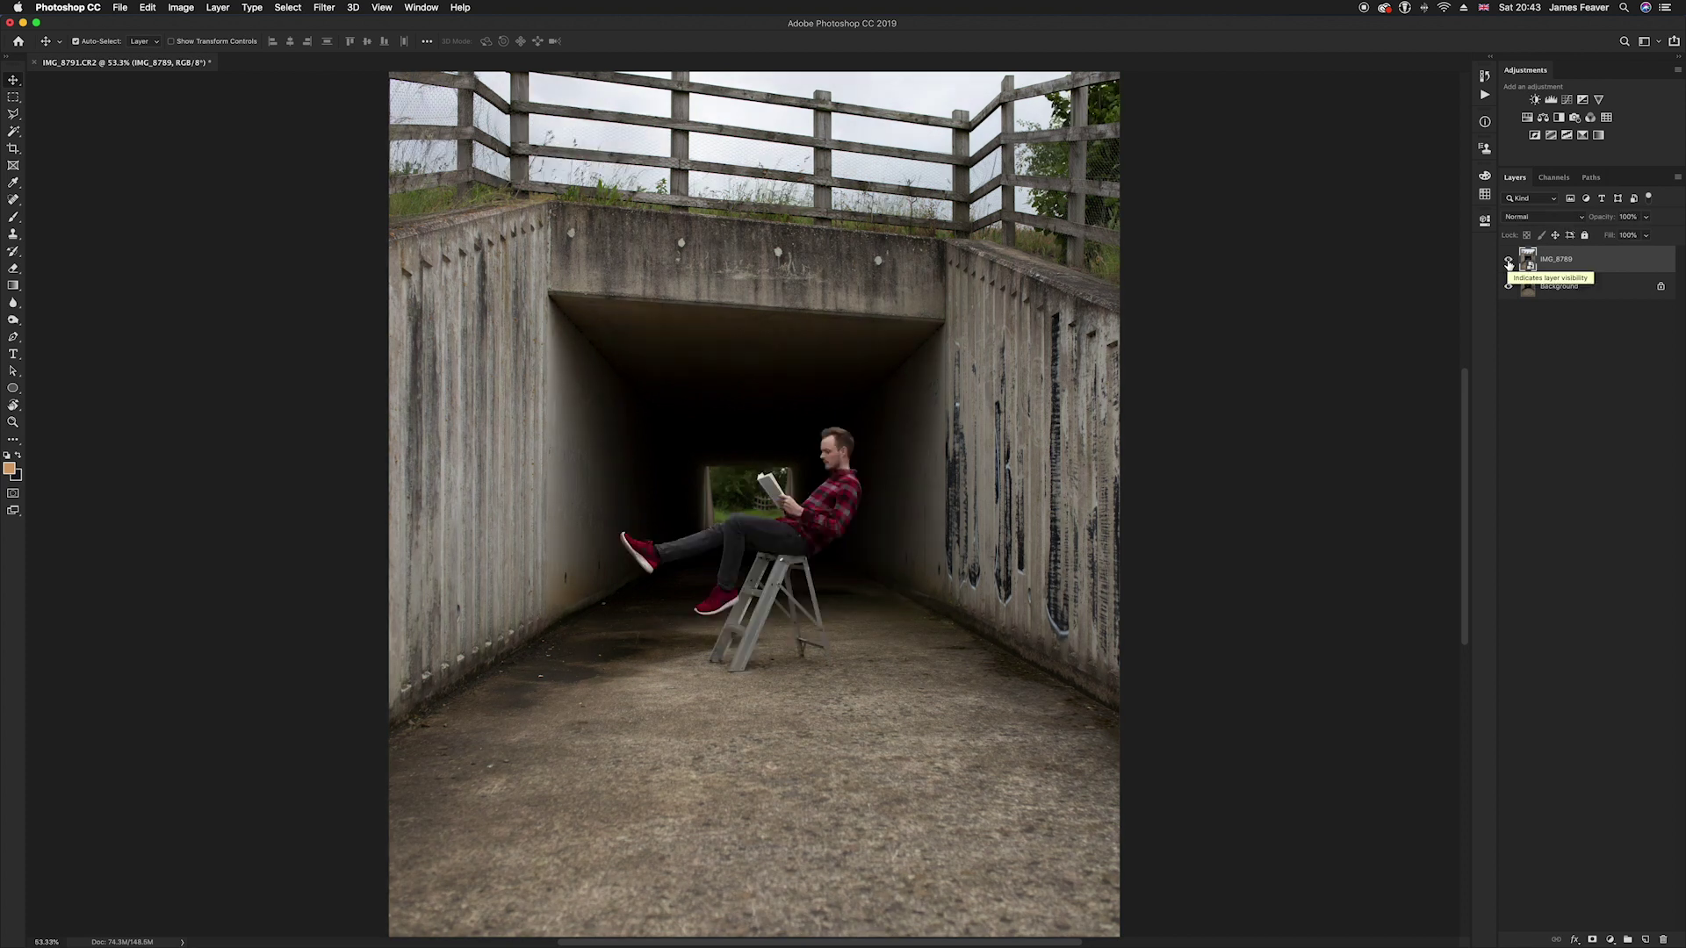
click(1509, 262)
click(1508, 262)
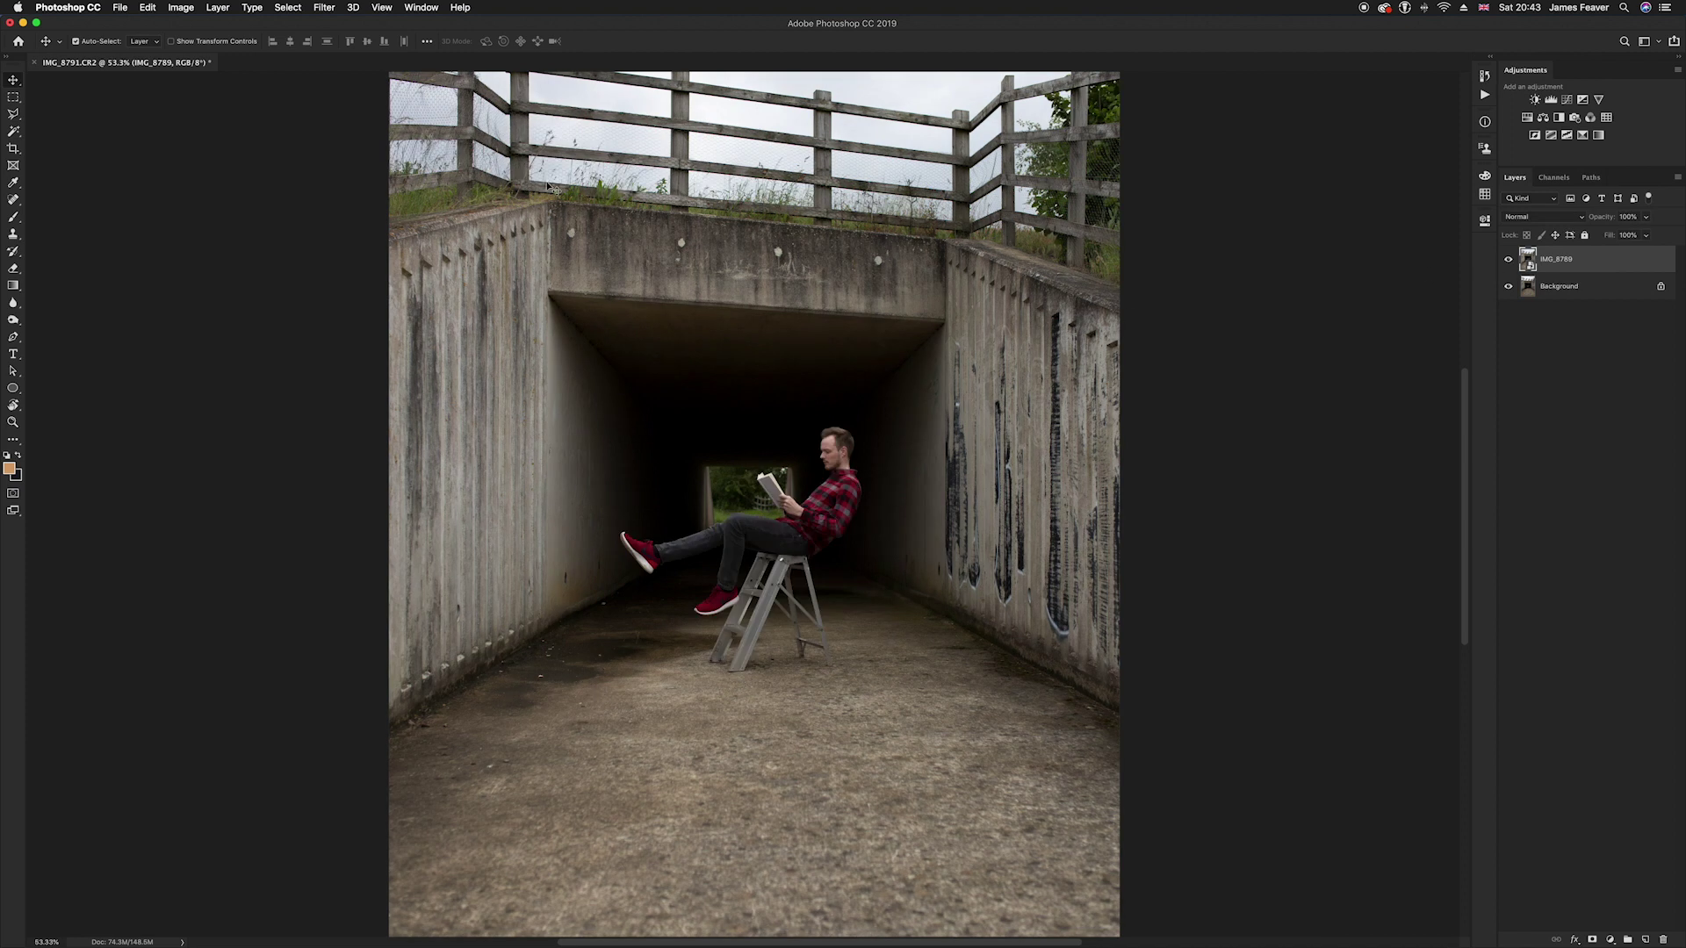
click(197, 288)
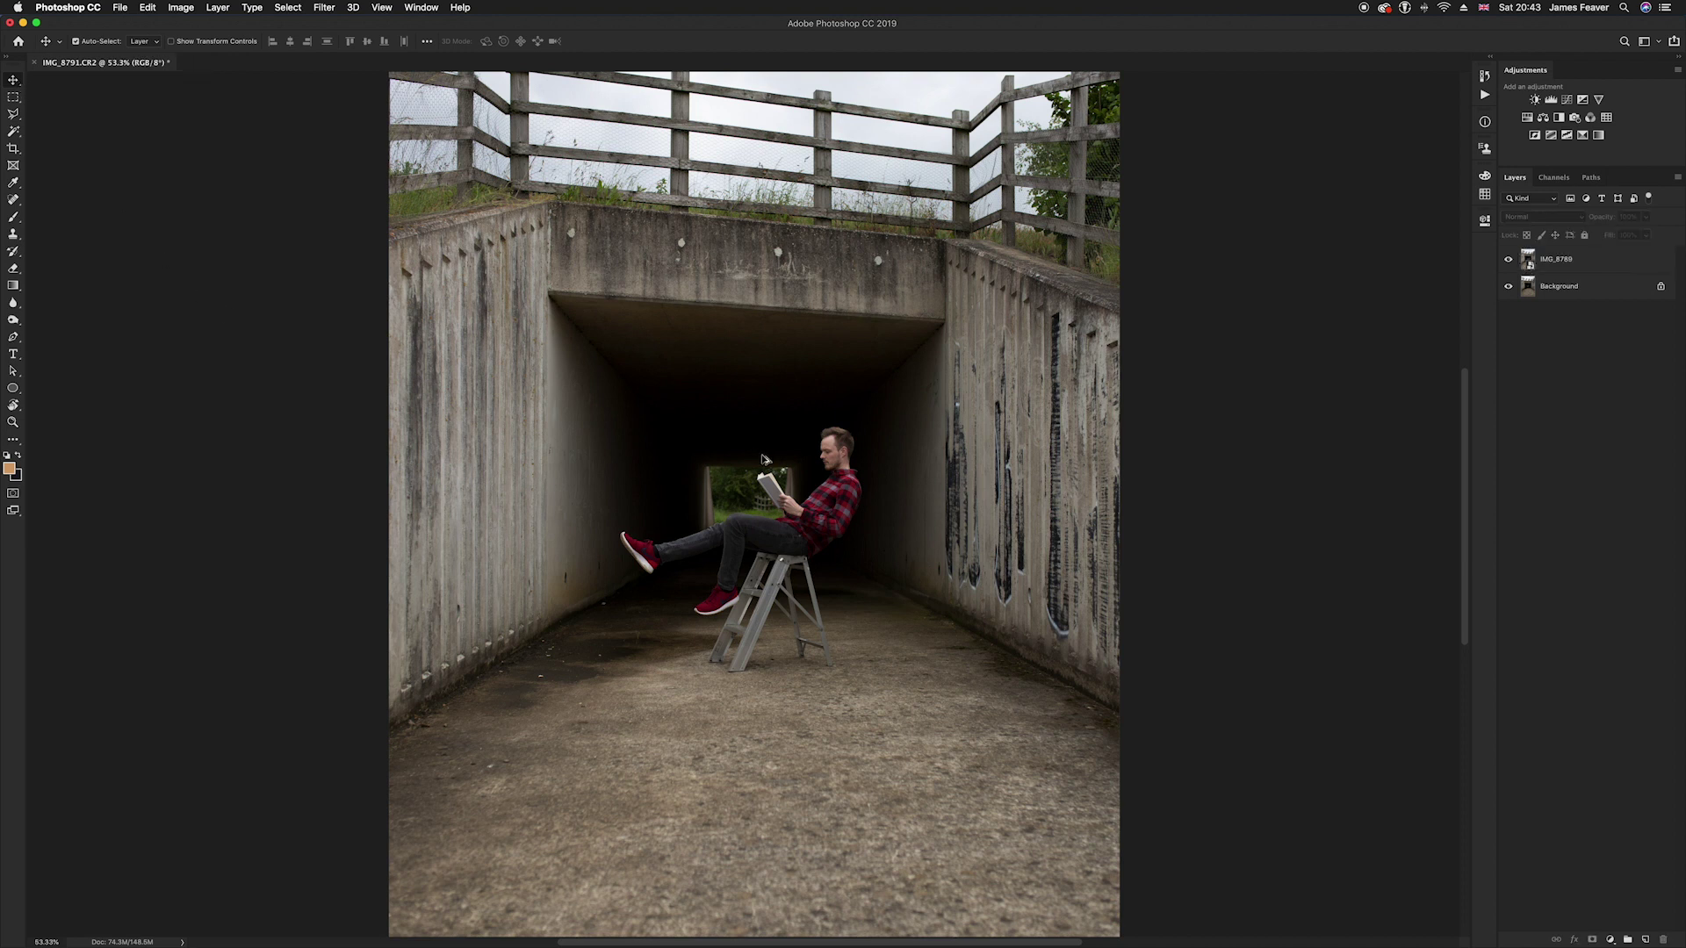
key(ctrl+minus)
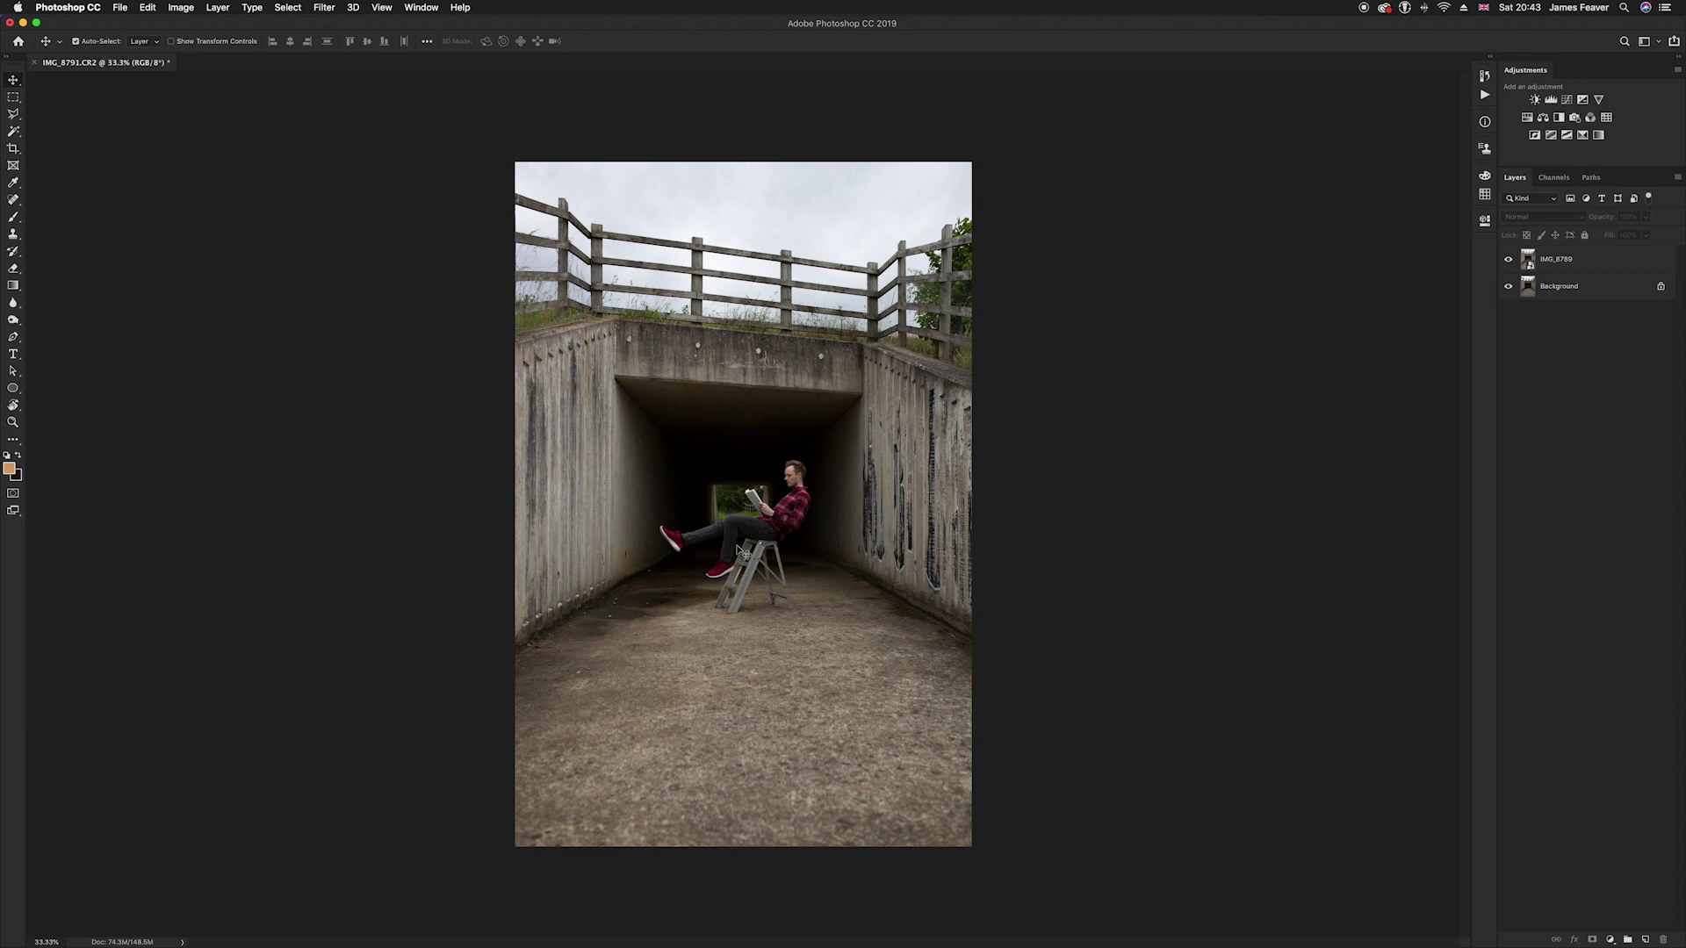
key(ctrl+plus)
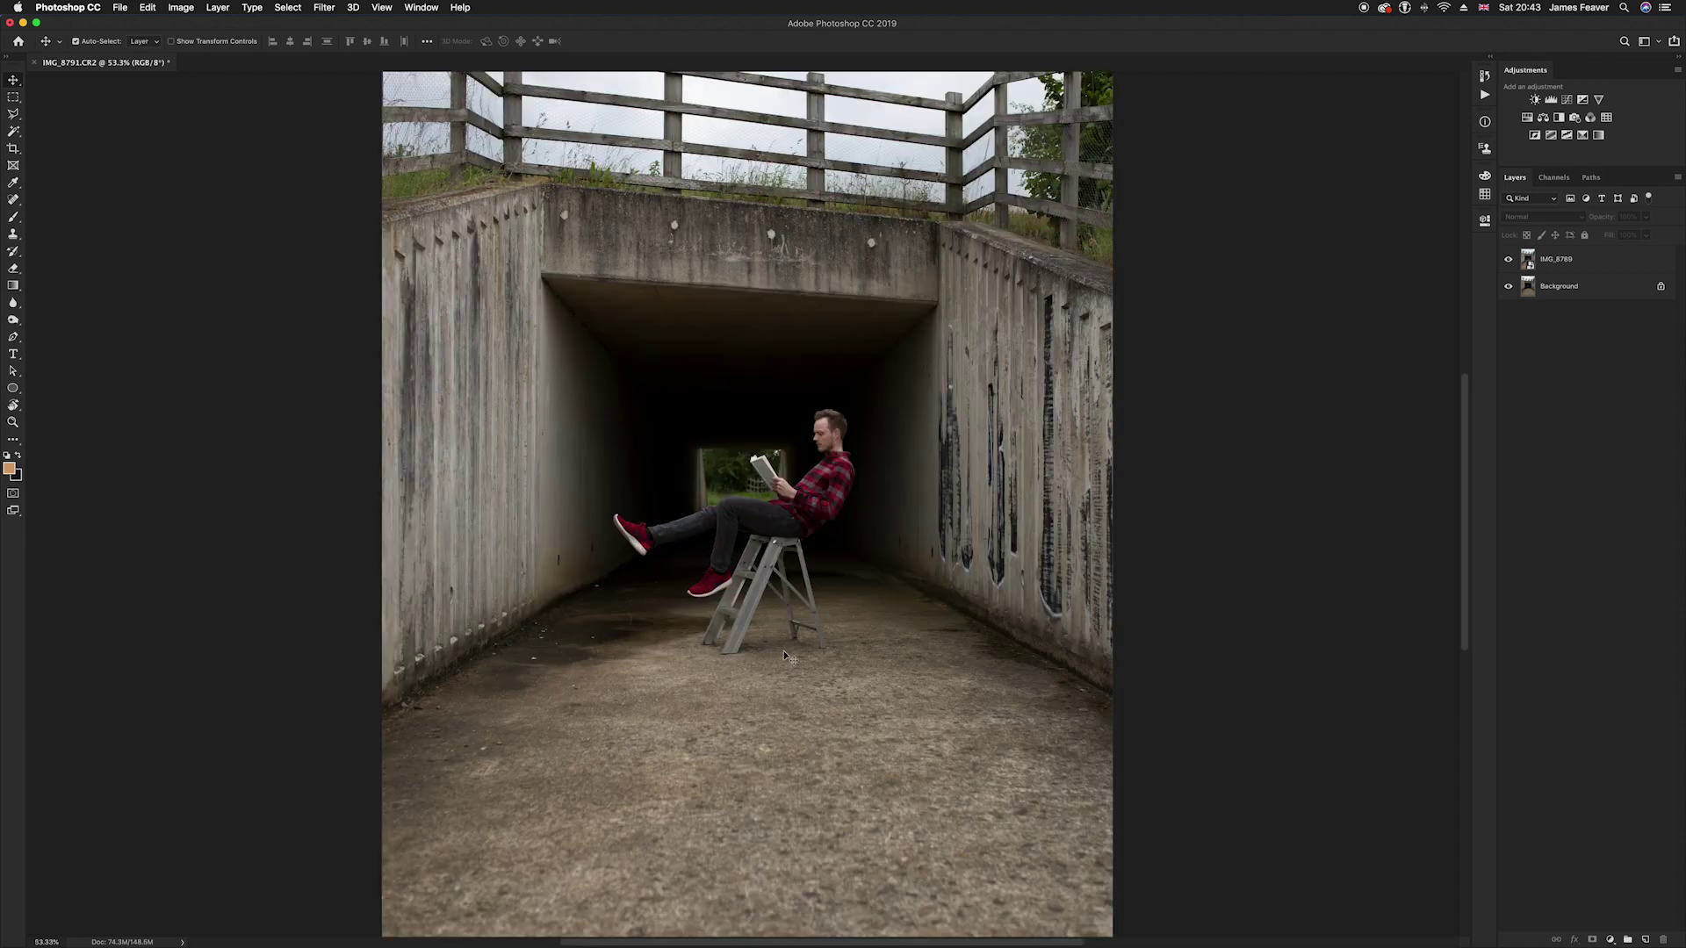
Rasterize the IMG_8789 smart object from its layer context menu
scroll(795, 606, up, 5)
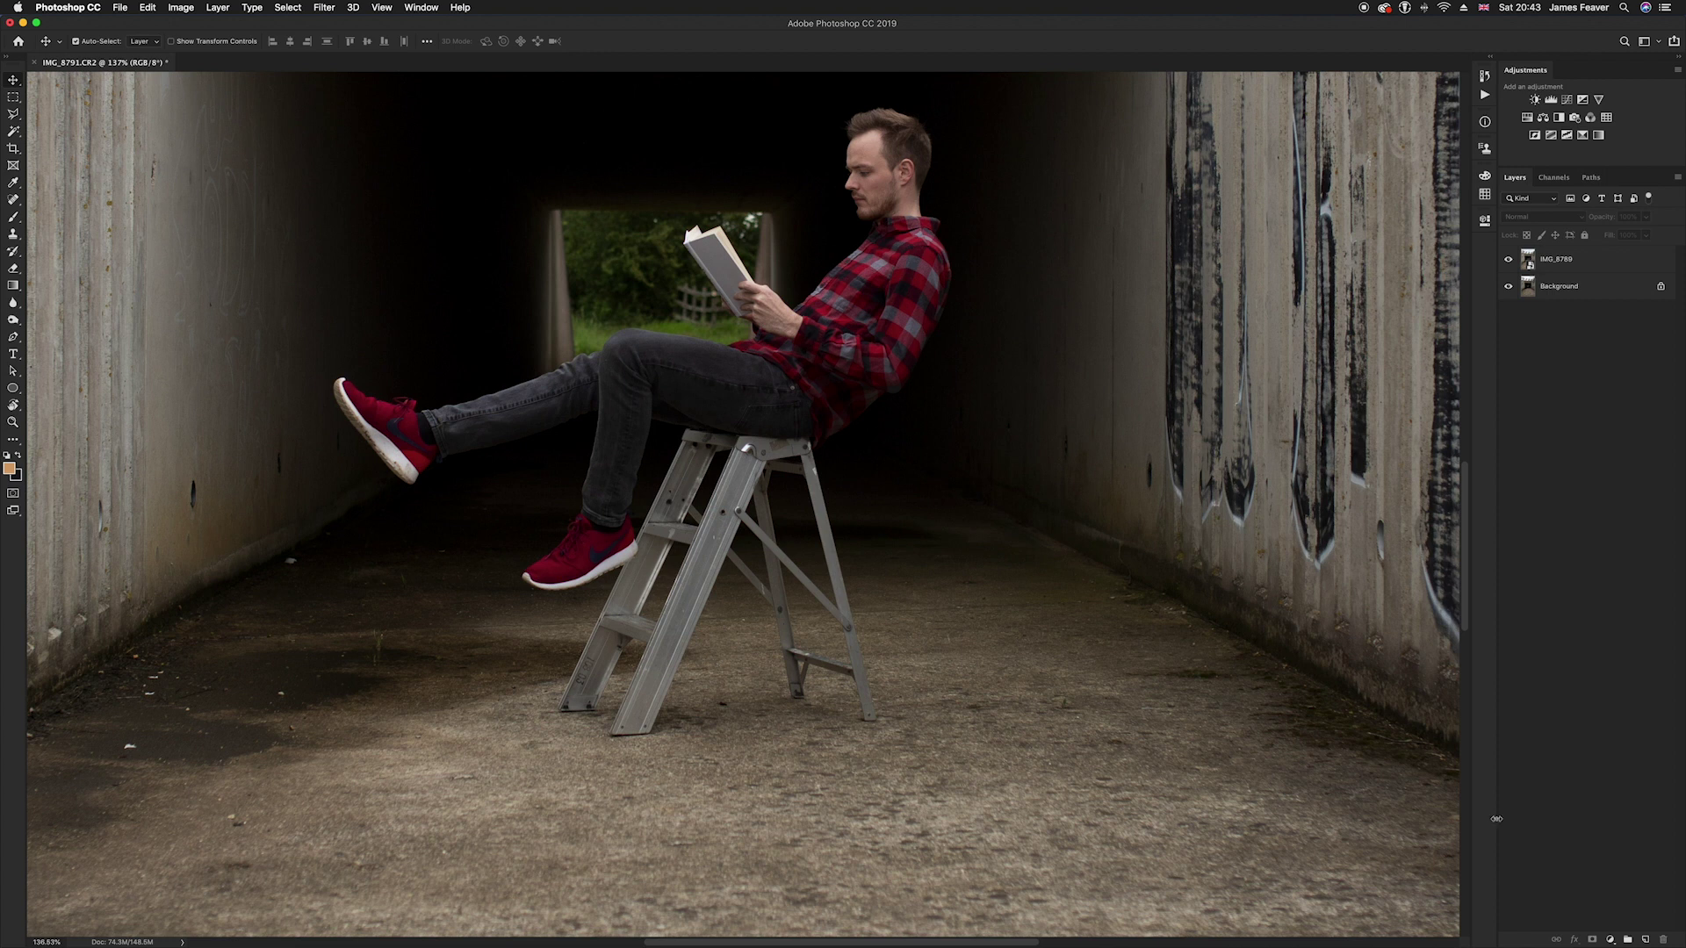
click(1529, 265)
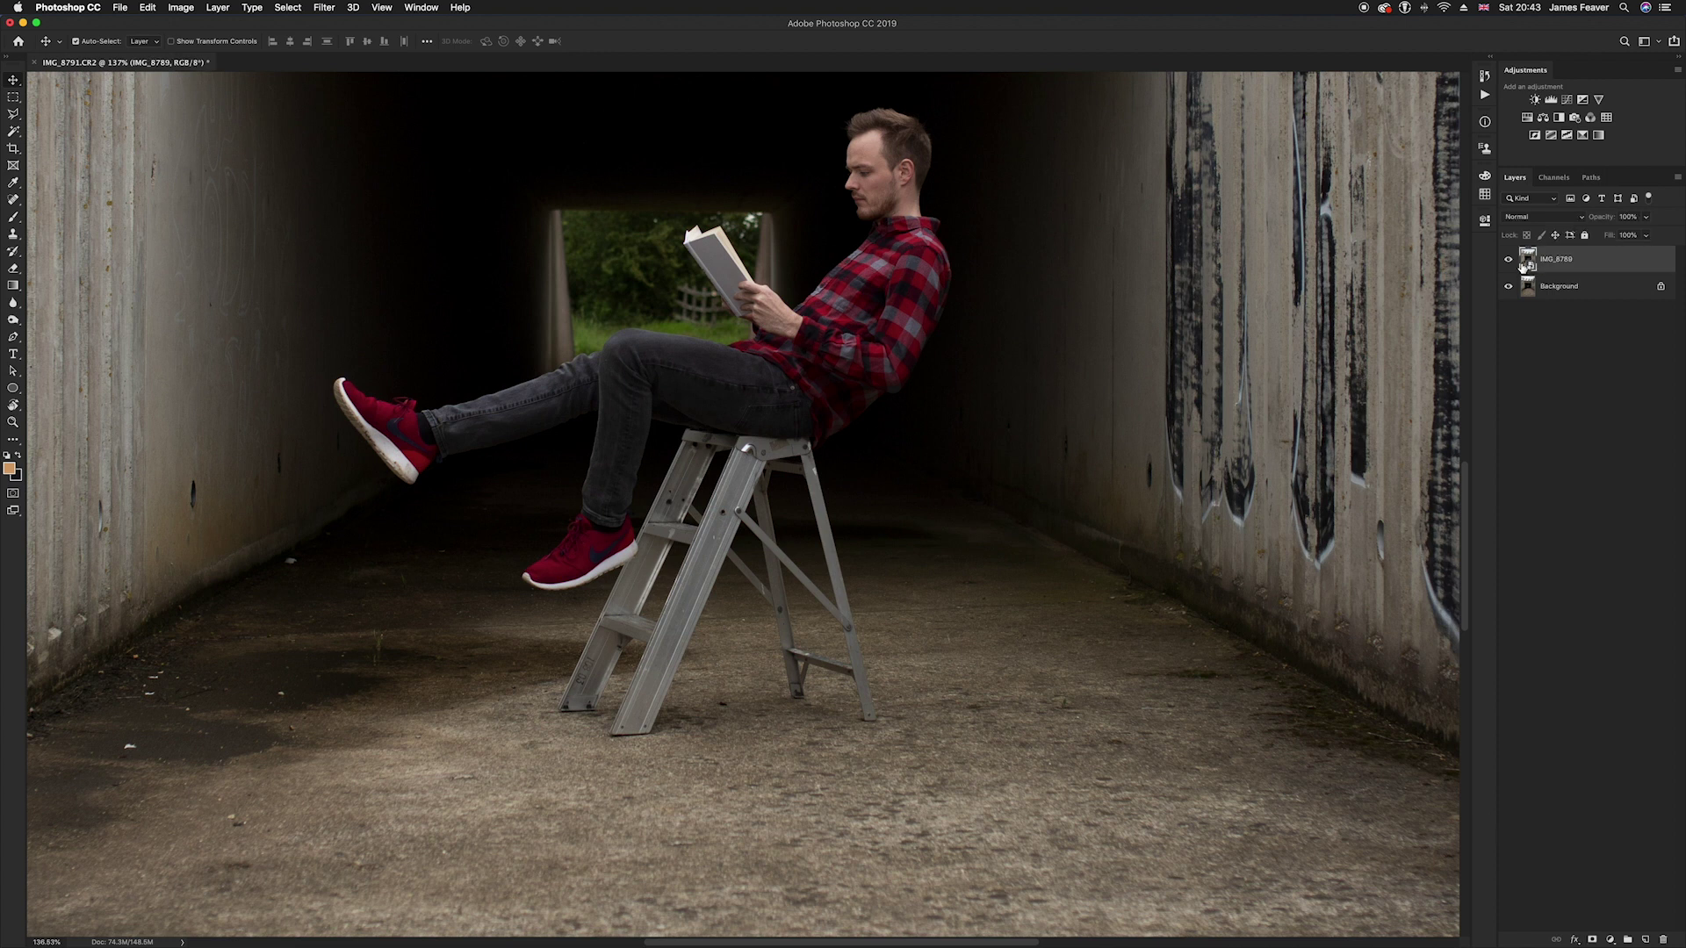
right_click(1630, 267)
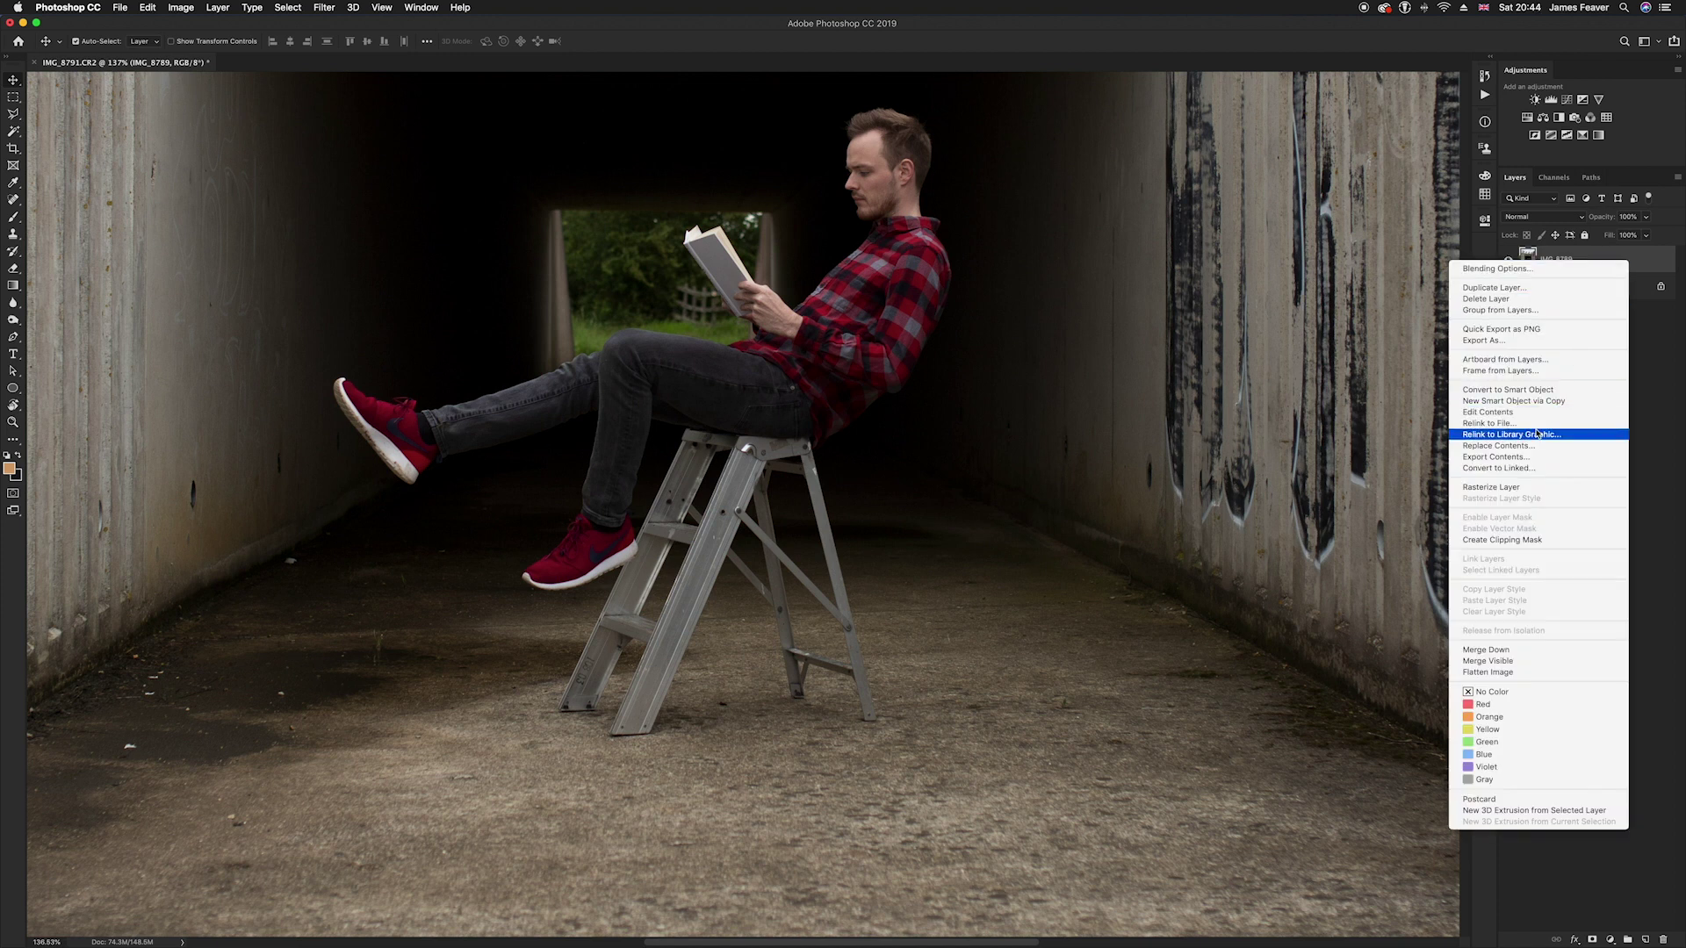
click(1496, 489)
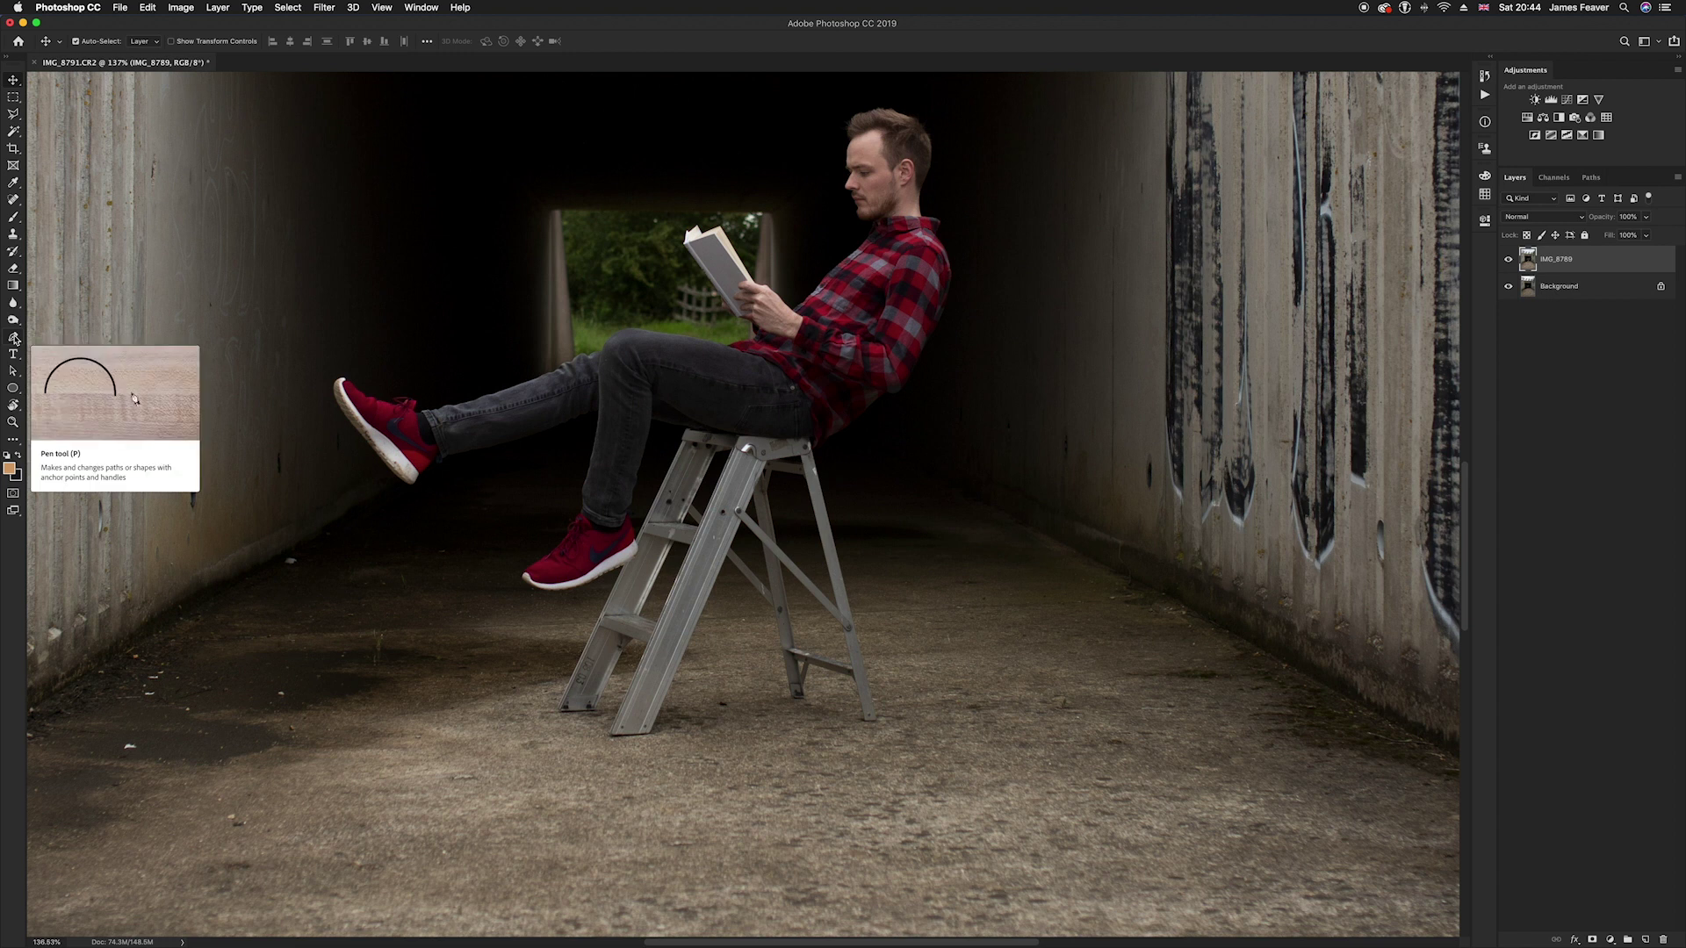
click(14, 339)
Start the pen path with curved anchors around the ladder corner and seat edge
scroll(755, 536, up, 3)
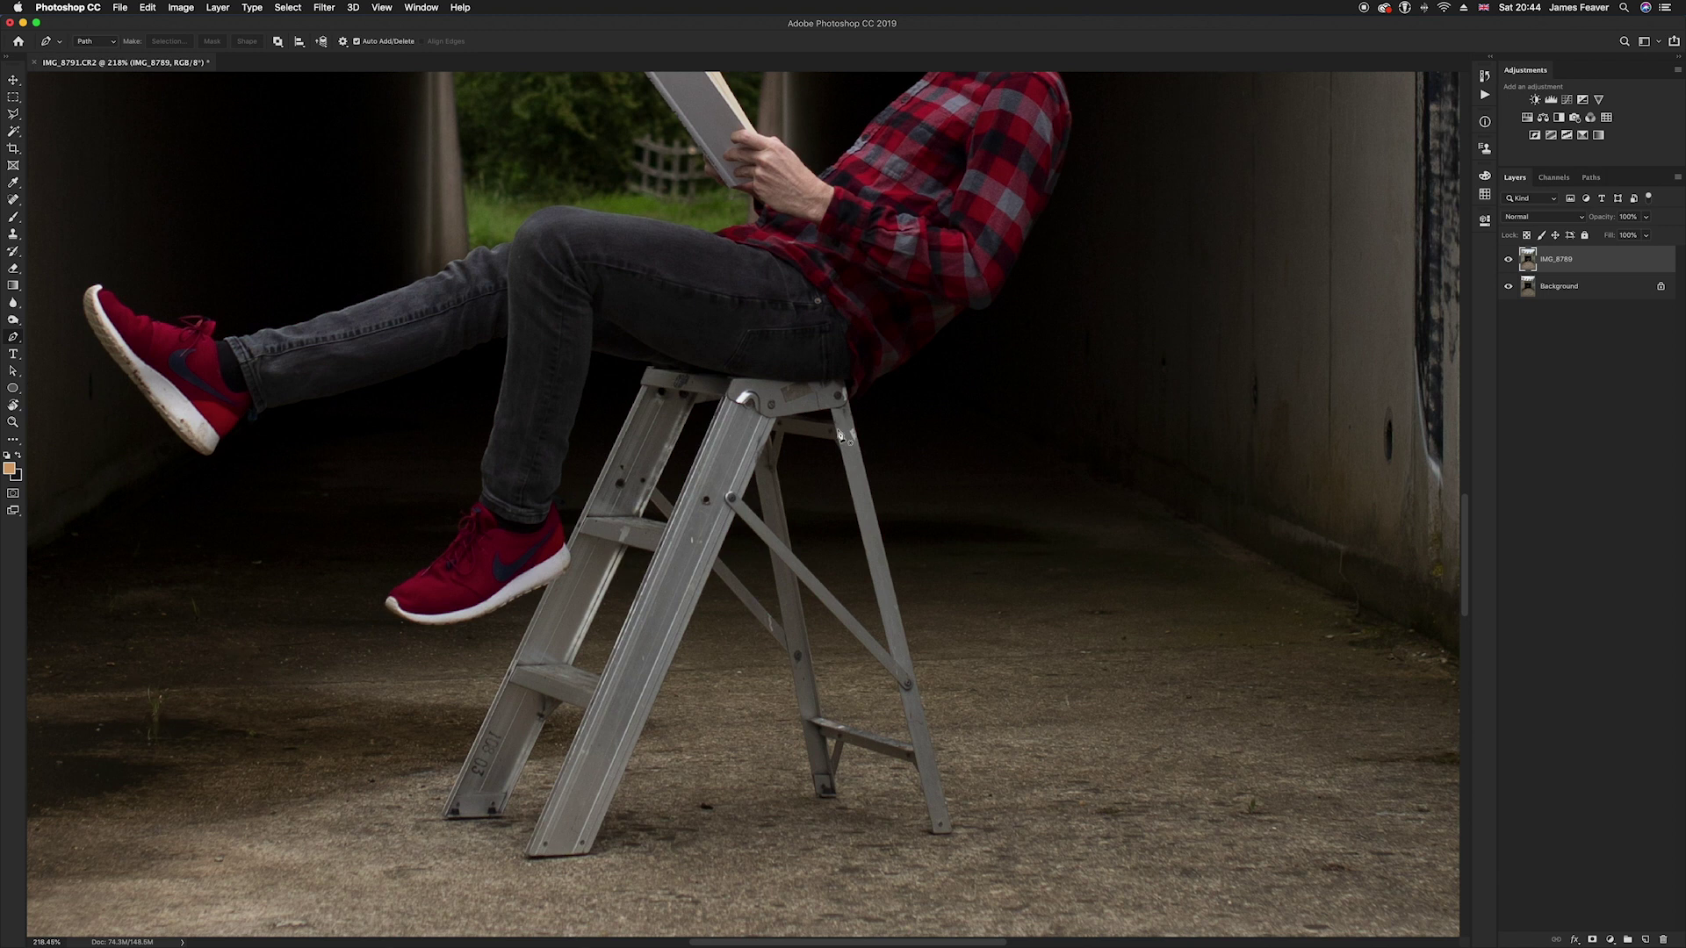
scroll(836, 384, up, 5)
scroll(836, 383, up, 2)
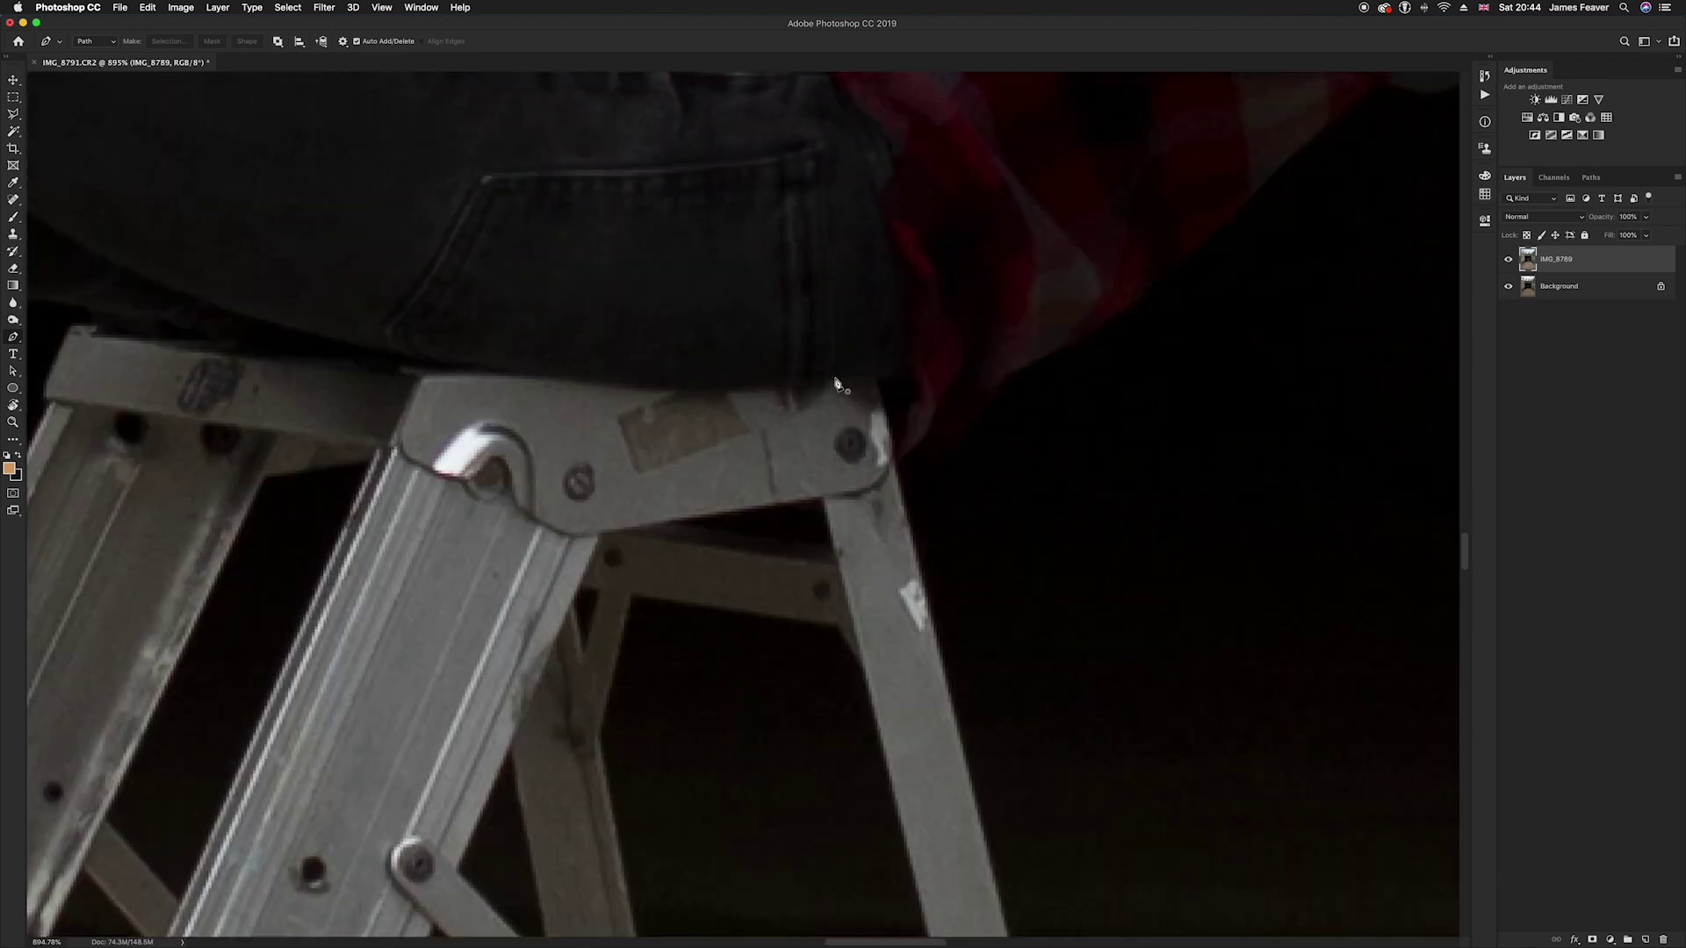
scroll(997, 508, up, 3)
scroll(1016, 491, up, 3)
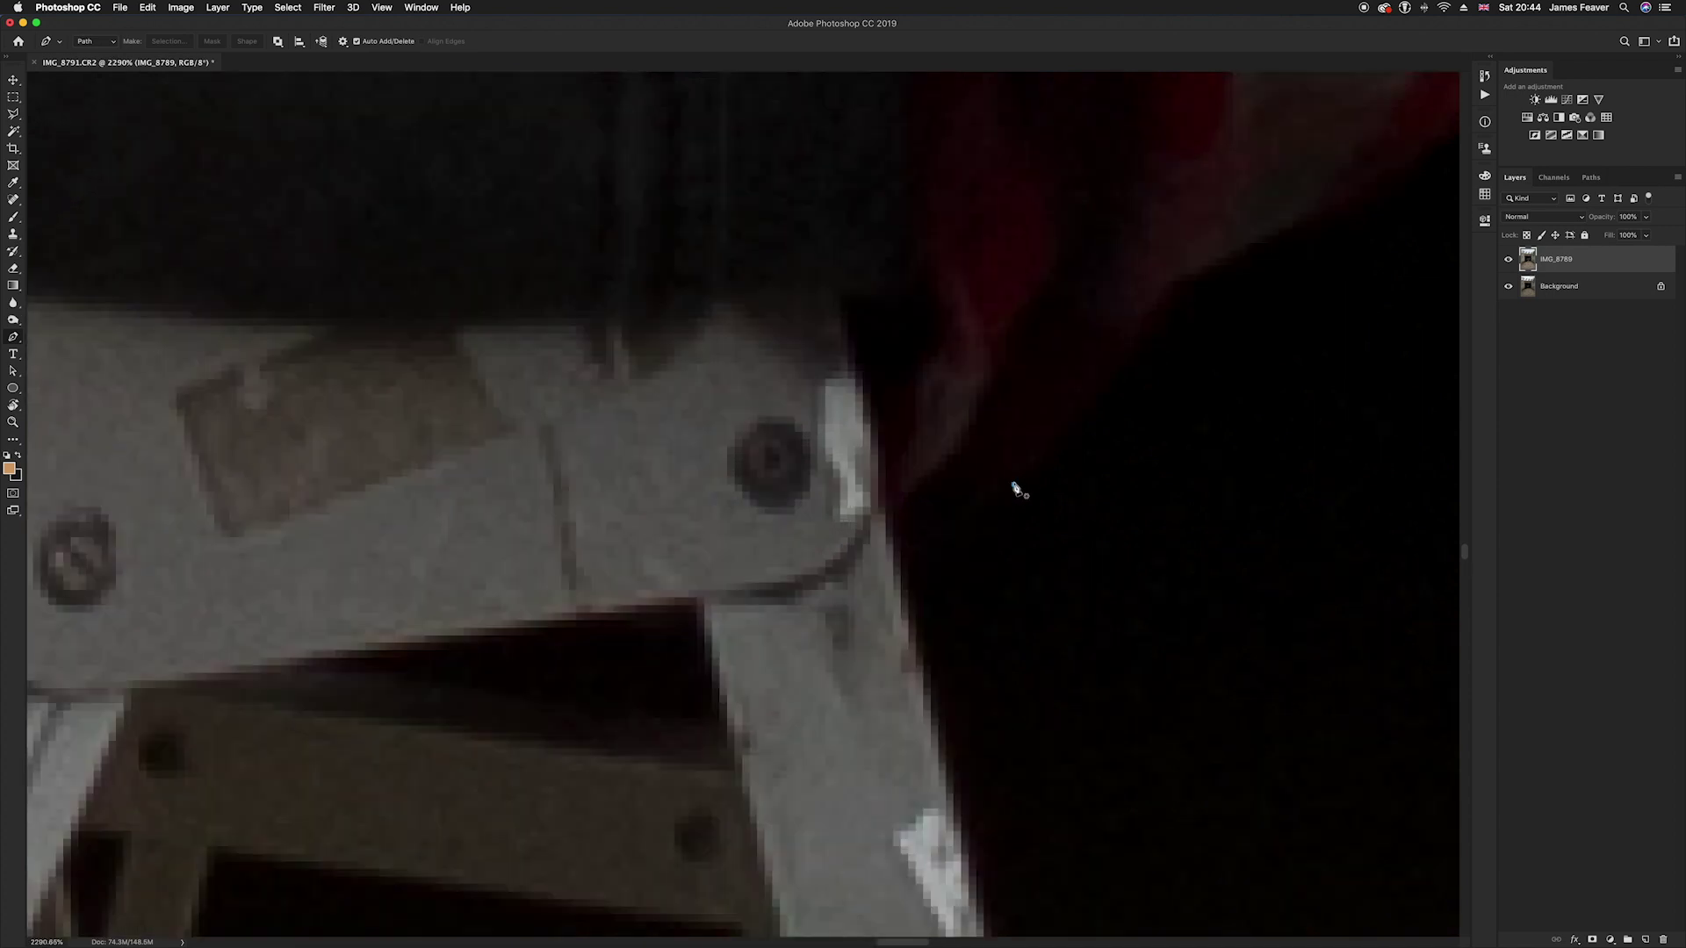
click(1013, 485)
drag(915, 515, 876, 489)
mouse_move(855, 333)
mouse_down()
mouse_move(840, 304)
mouse_move(765, 289)
mouse_up()
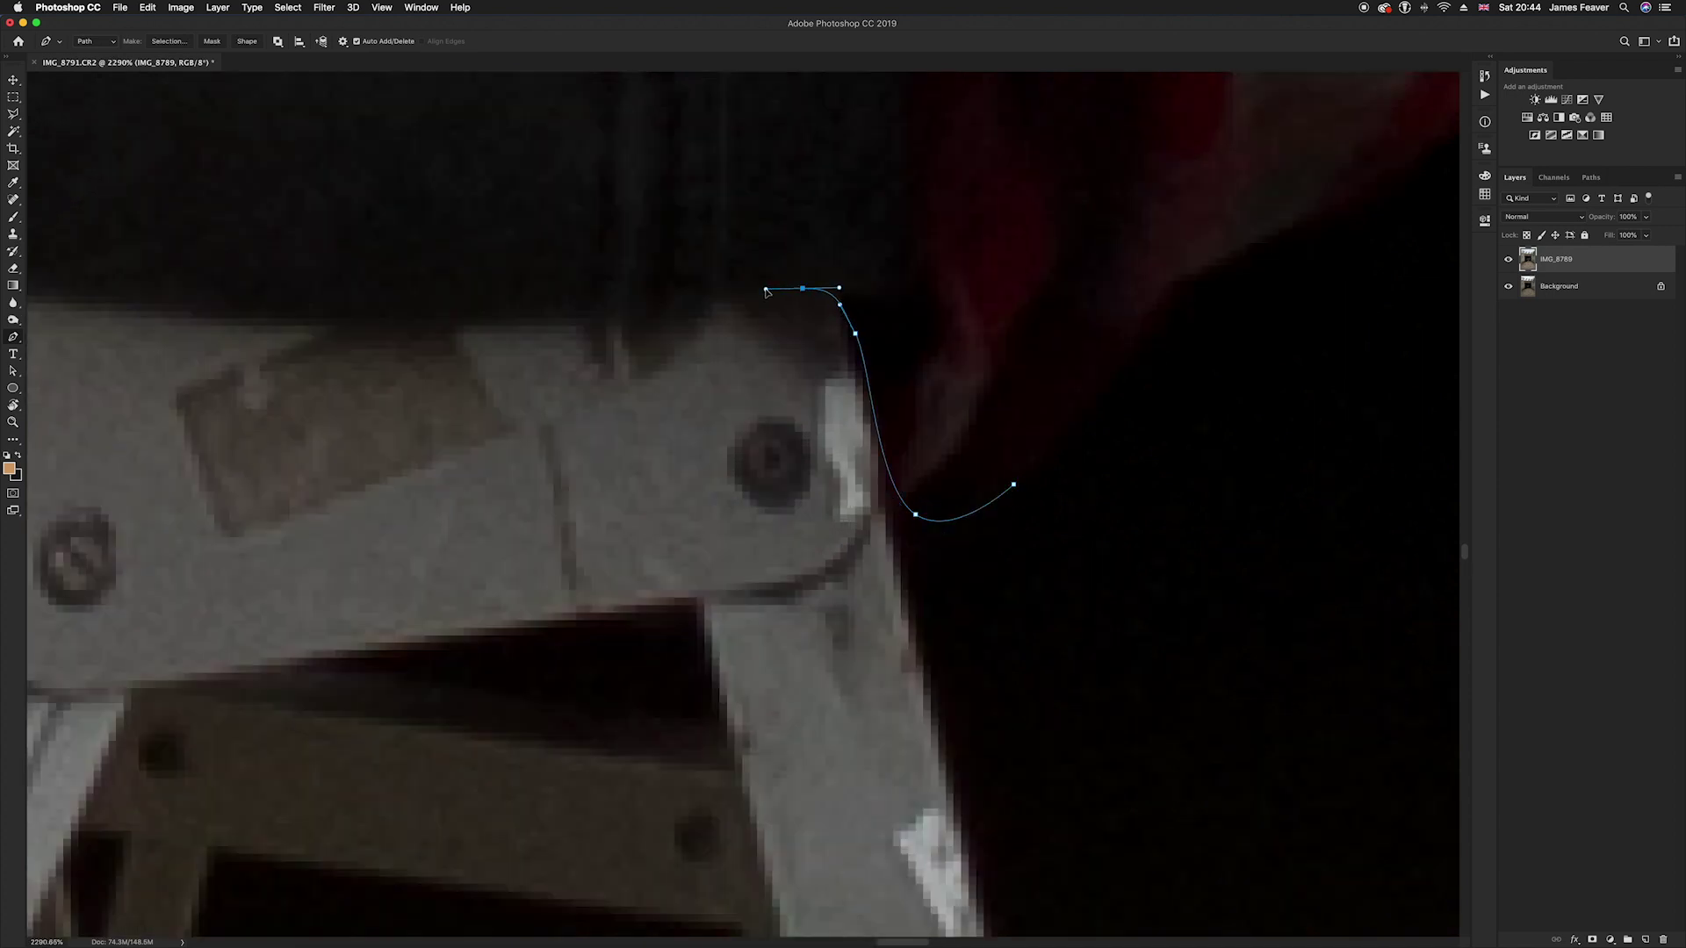
drag(652, 311, 603, 316)
mouse_move(360, 323)
mouse_down()
mouse_move(823, 384)
mouse_move(600, 375)
mouse_up()
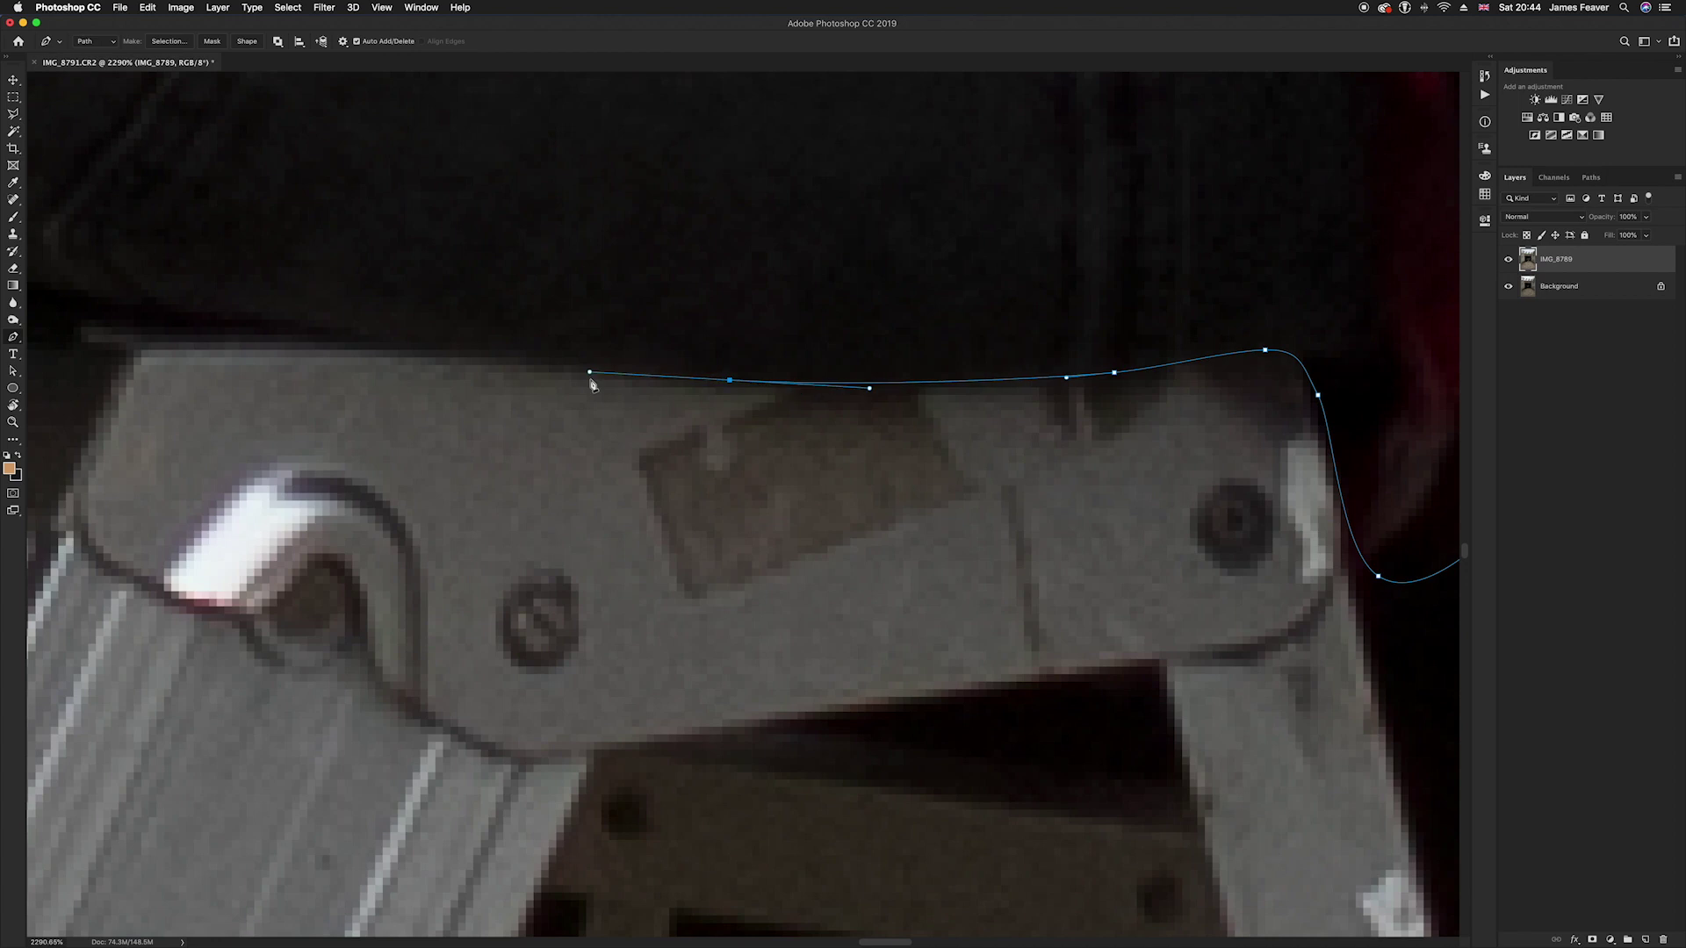
mouse_move(296, 323)
mouse_down()
mouse_move(202, 303)
mouse_move(928, 443)
mouse_up()
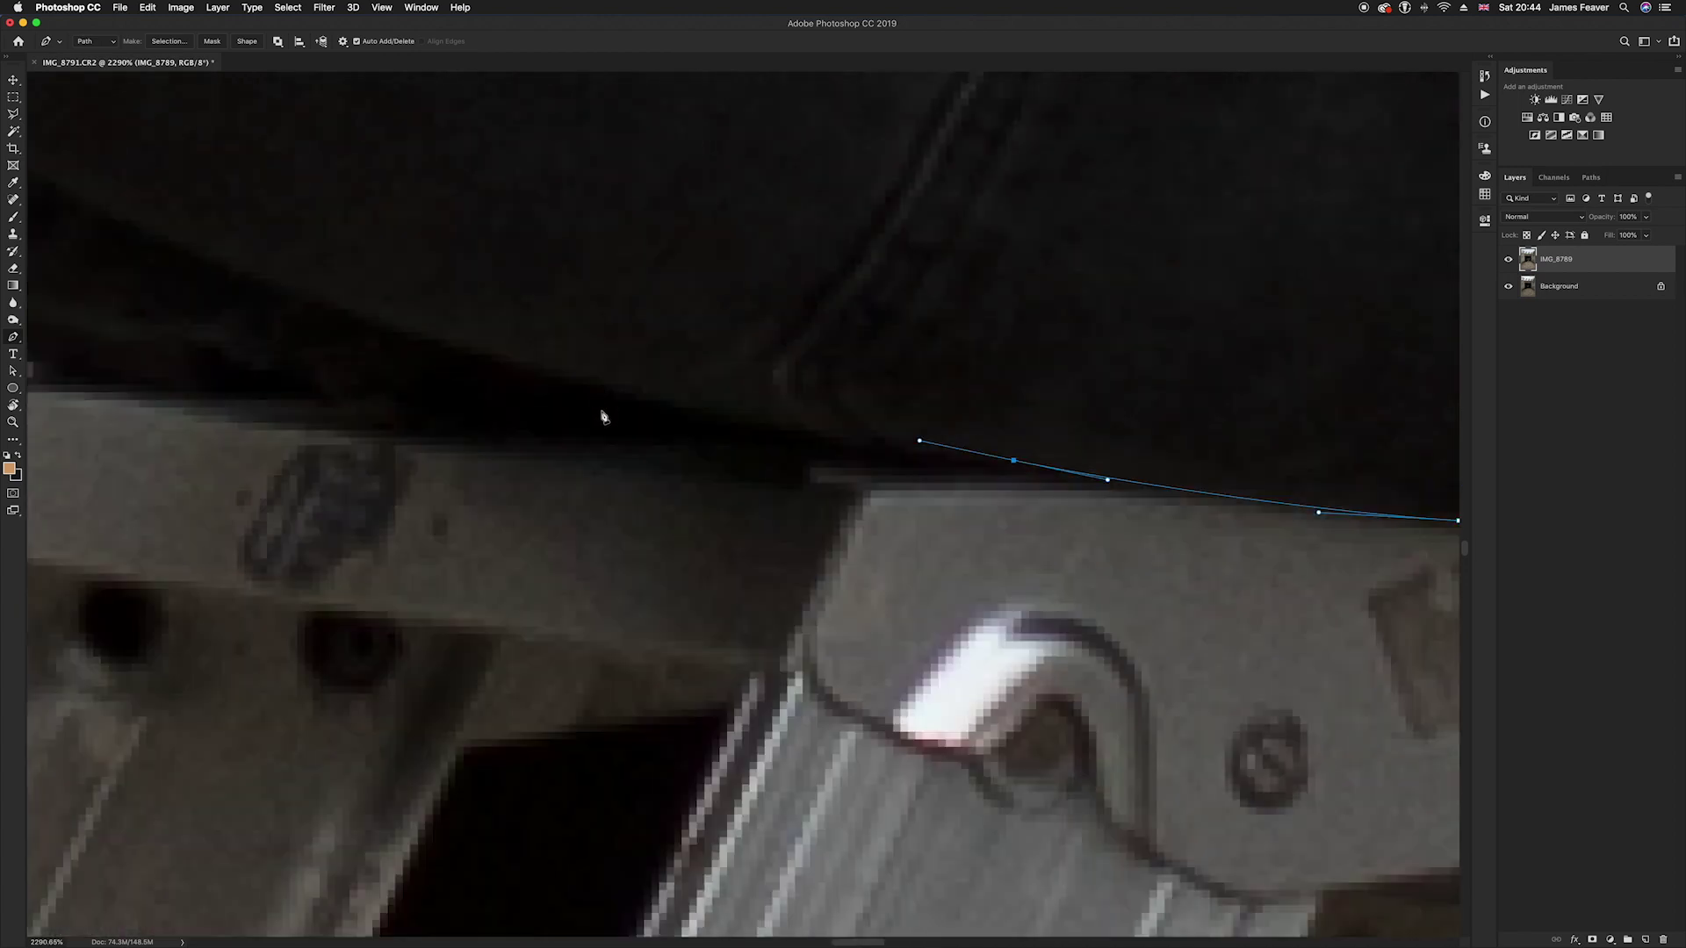
Add anchors along the ladder's top edge, undoing and redoing a misplaced corner anchor
click(515, 432)
drag(501, 430, 1084, 485)
click(852, 448)
click(775, 437)
click(632, 418)
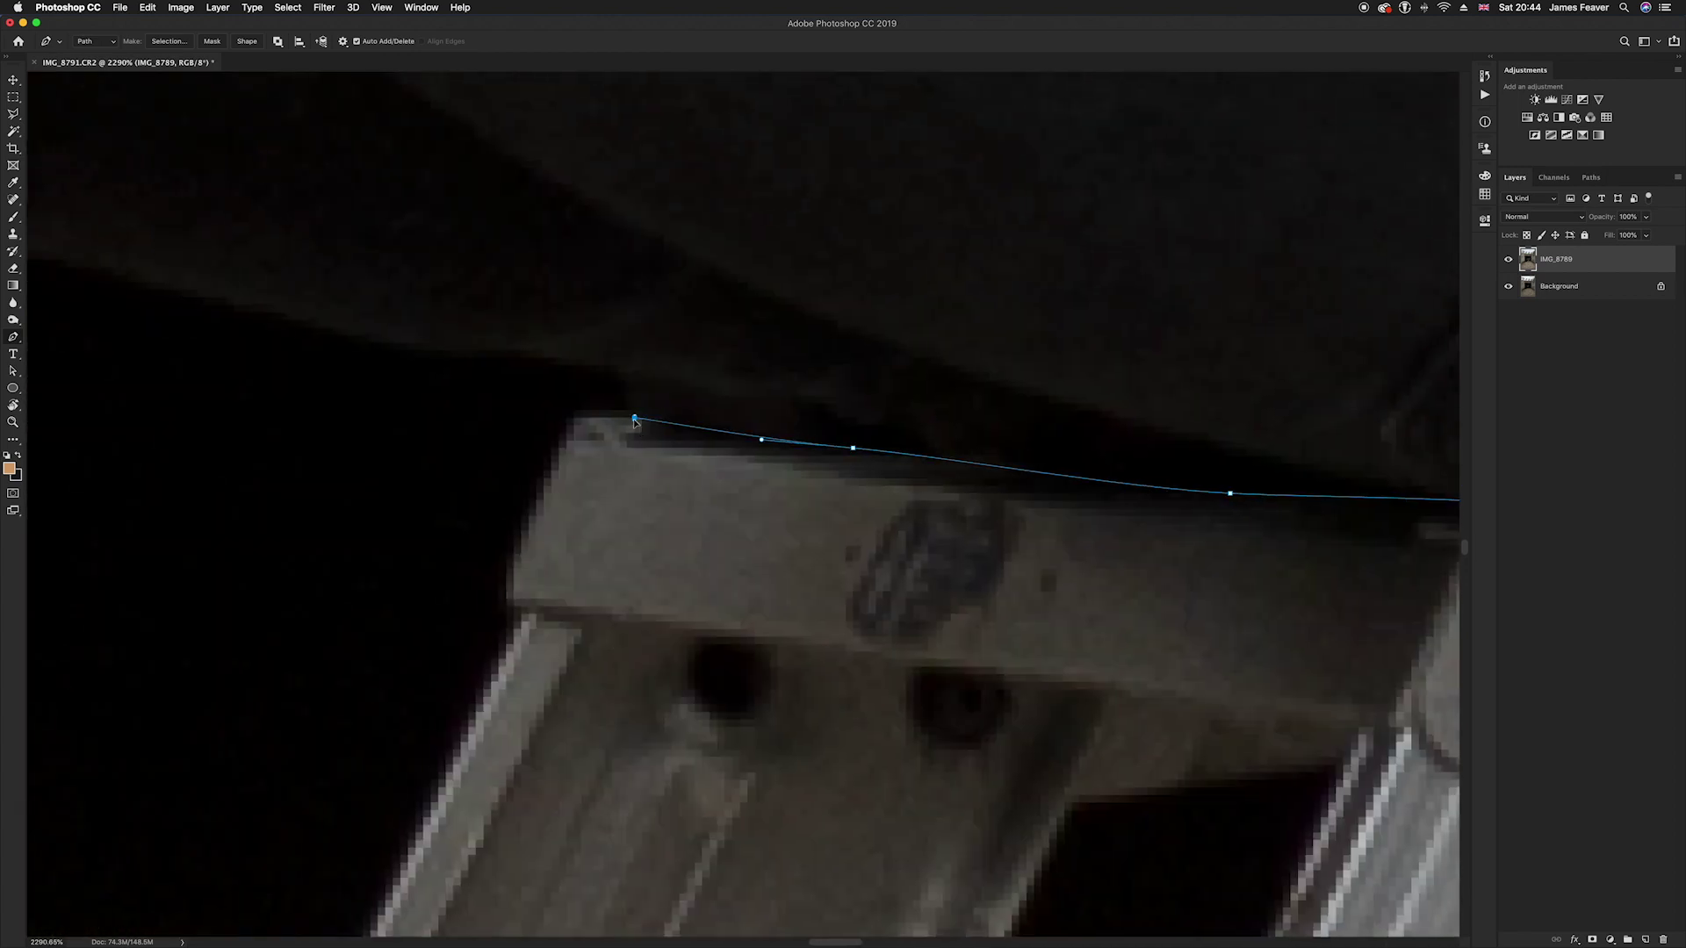
scroll(614, 413, down, 5)
scroll(562, 402, up, 5)
scroll(562, 402, up, 3)
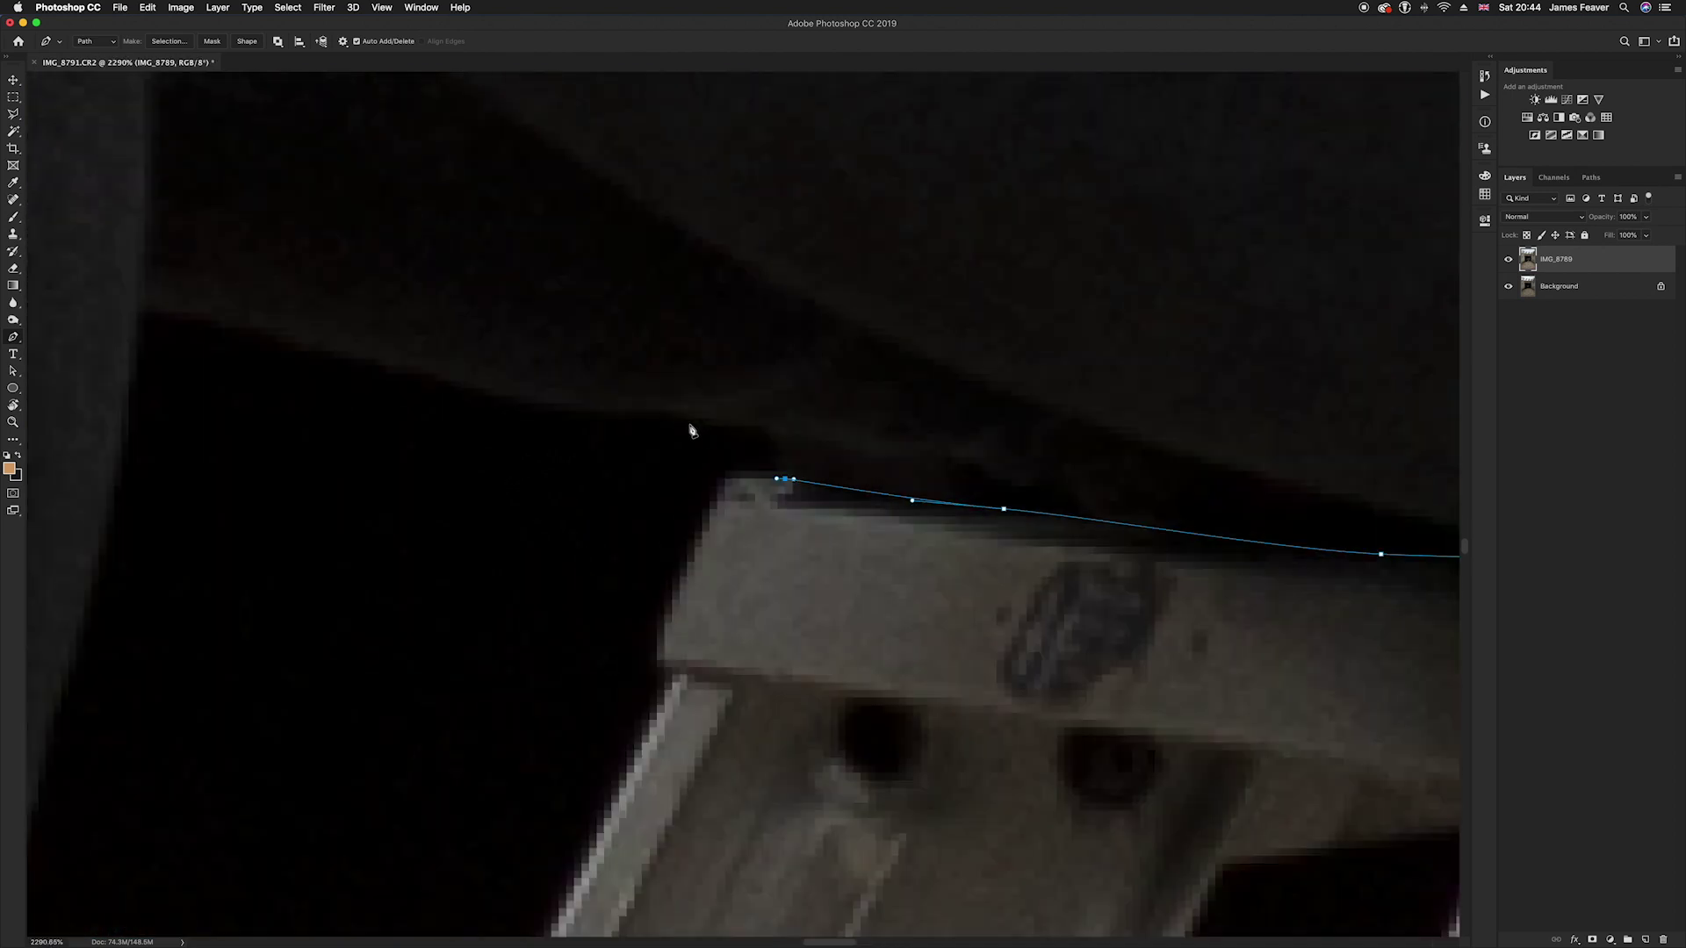
key(ctrl+z)
drag(785, 457, 722, 431)
Trace the path along the leg's underside and down the dark ladder edge
click(589, 412)
drag(588, 412, 521, 405)
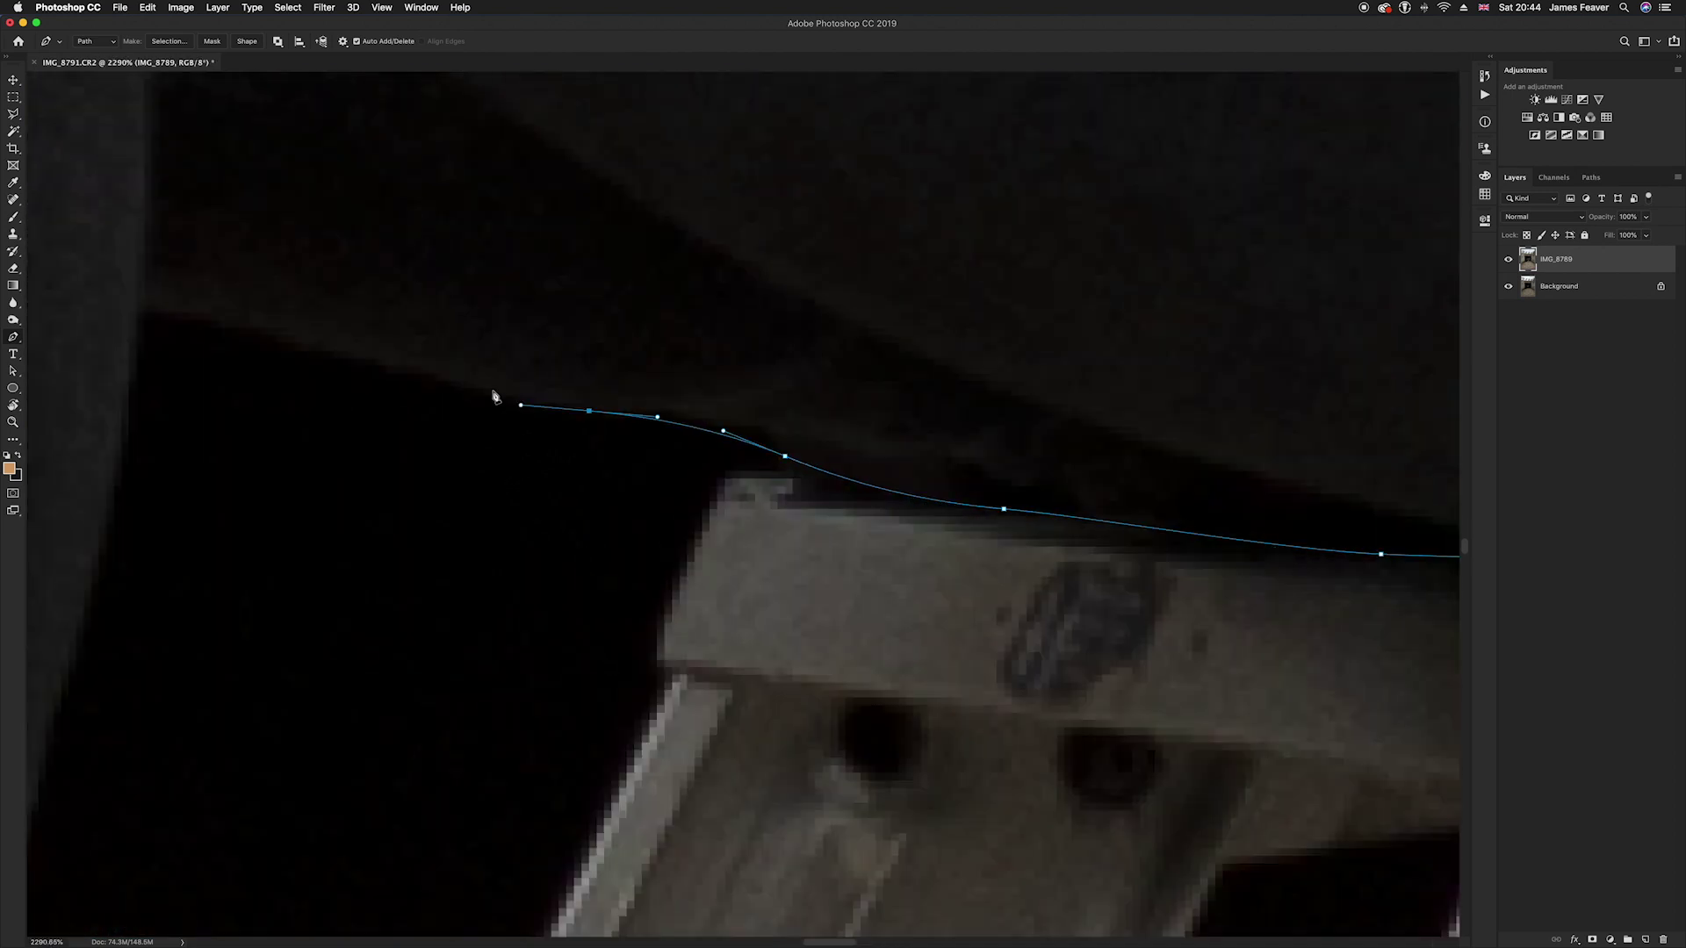
drag(377, 358, 323, 343)
drag(275, 358, 699, 388)
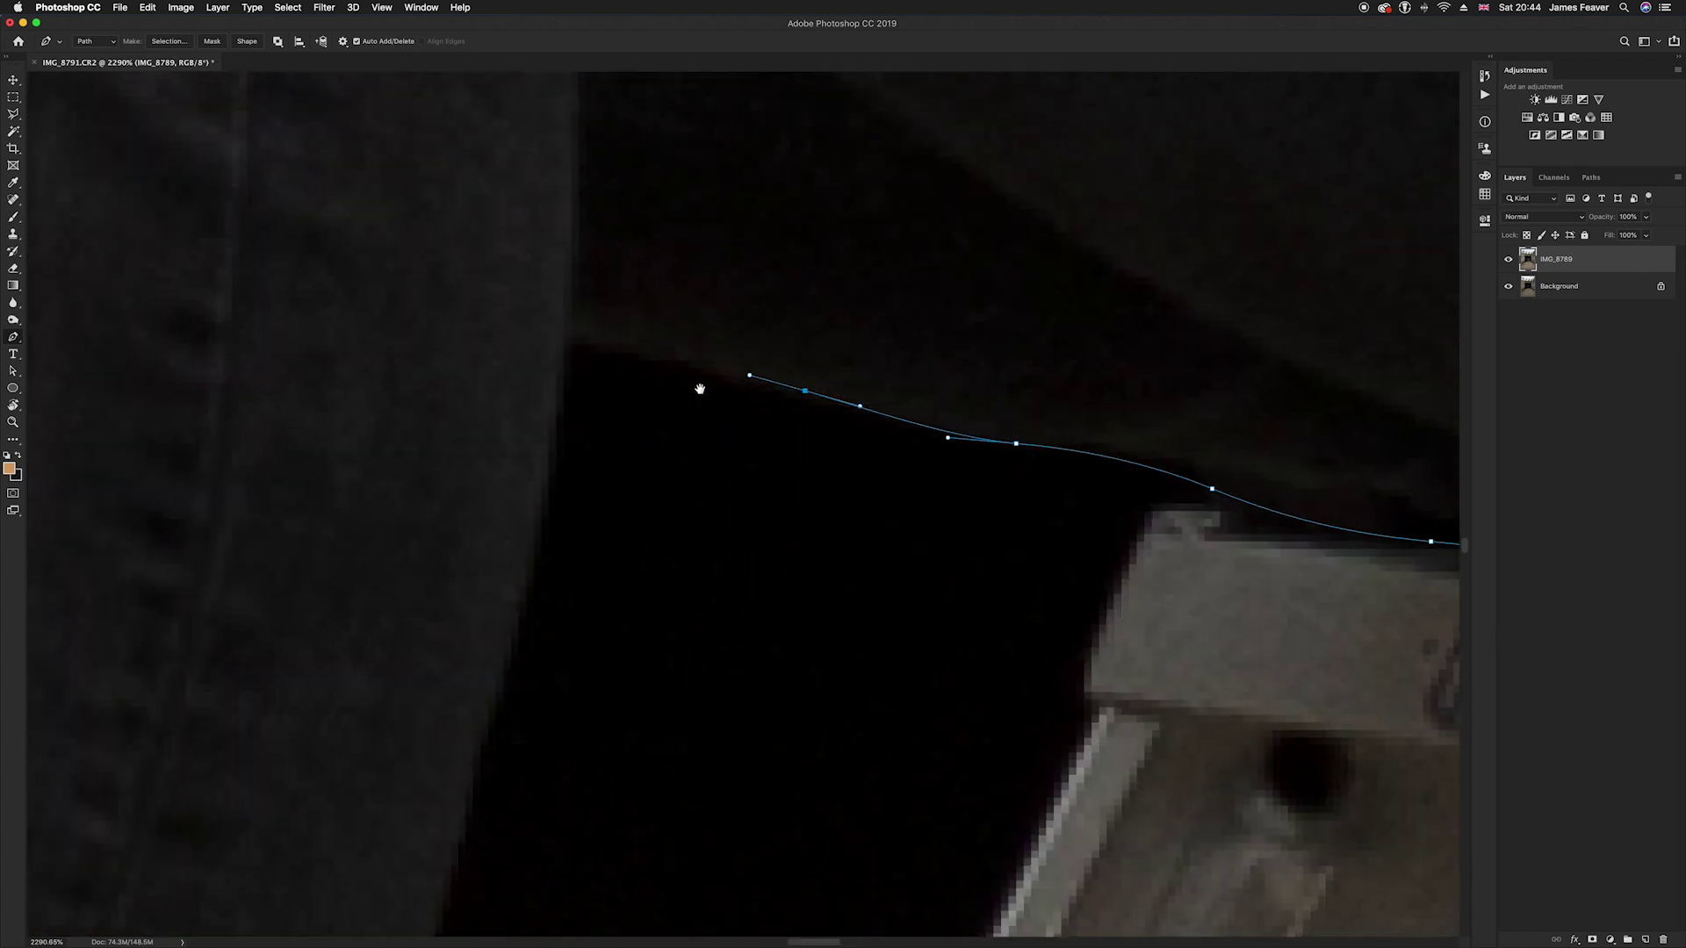
click(563, 345)
click(538, 545)
drag(492, 689, 594, 412)
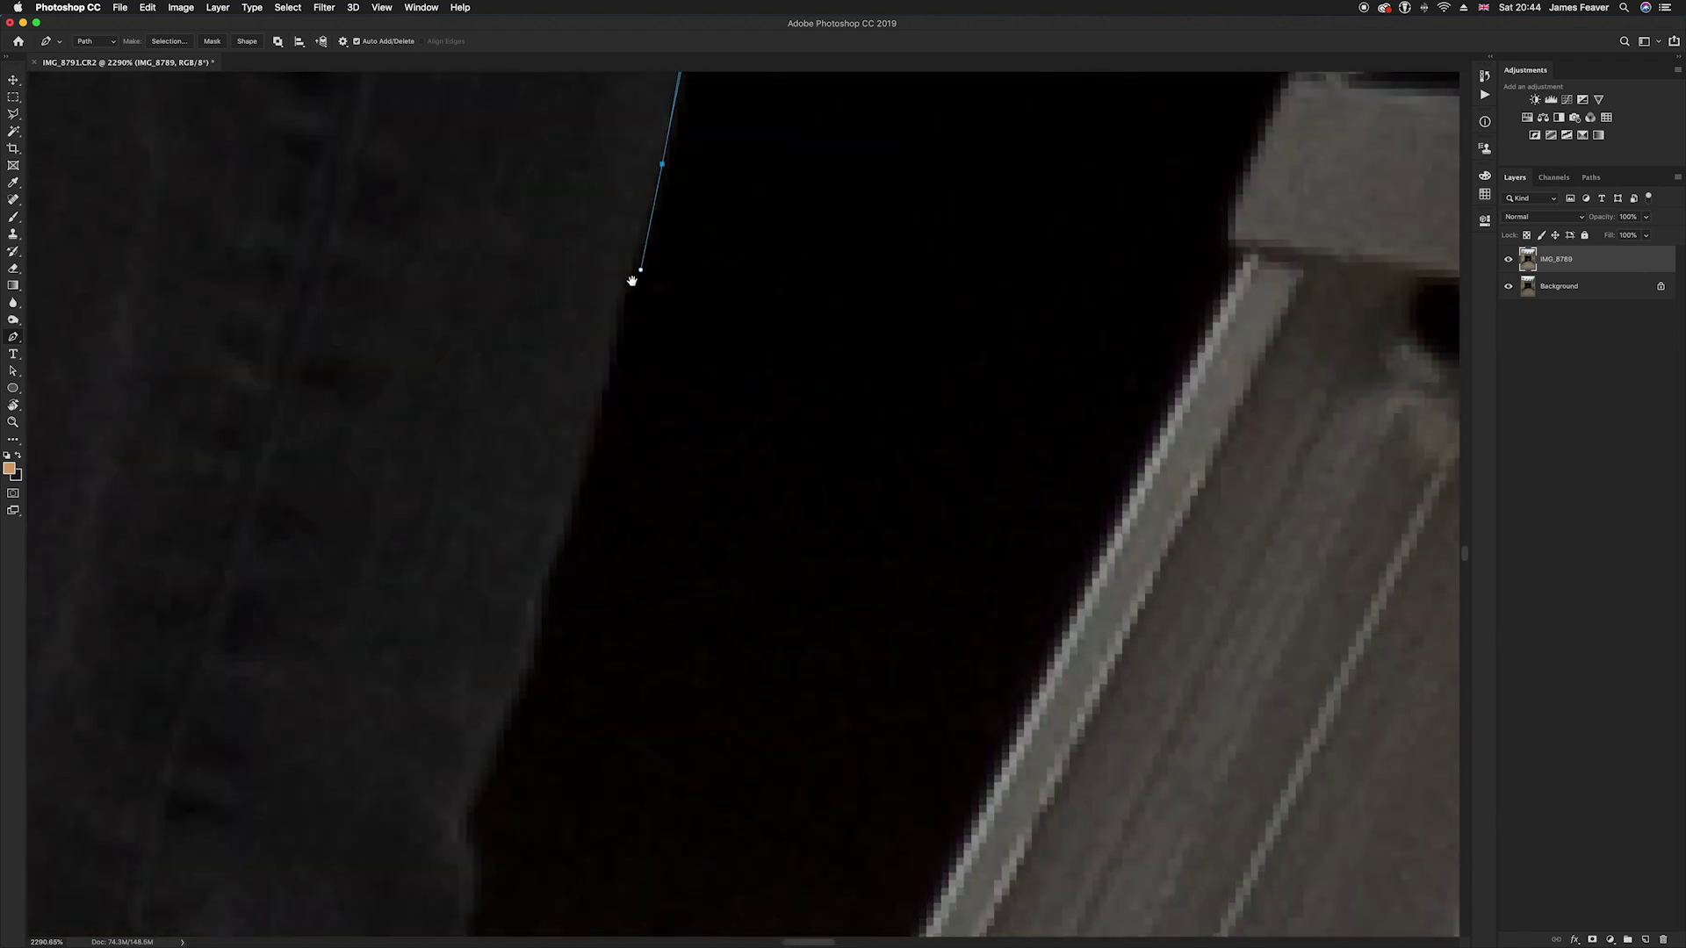
click(541, 572)
click(507, 685)
drag(507, 685, 636, 238)
click(599, 328)
click(596, 375)
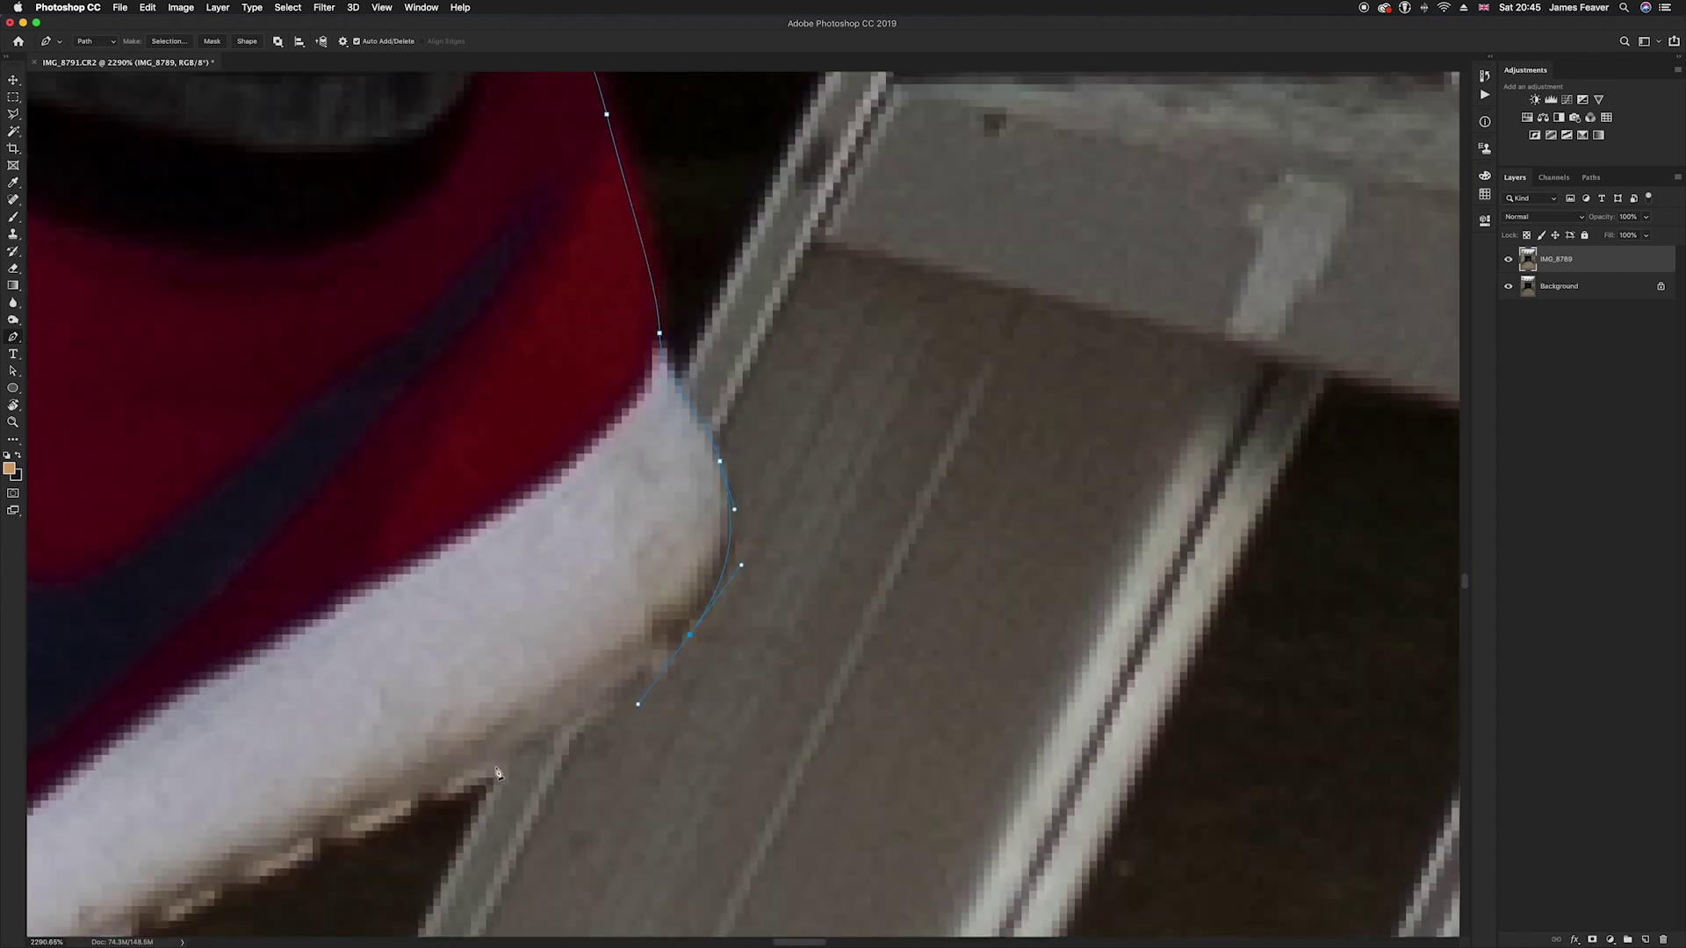
Carry the path across the floor by the ladder feet and close it at the start anchor
drag(406, 816, 710, 559)
scroll(695, 577, down, 5)
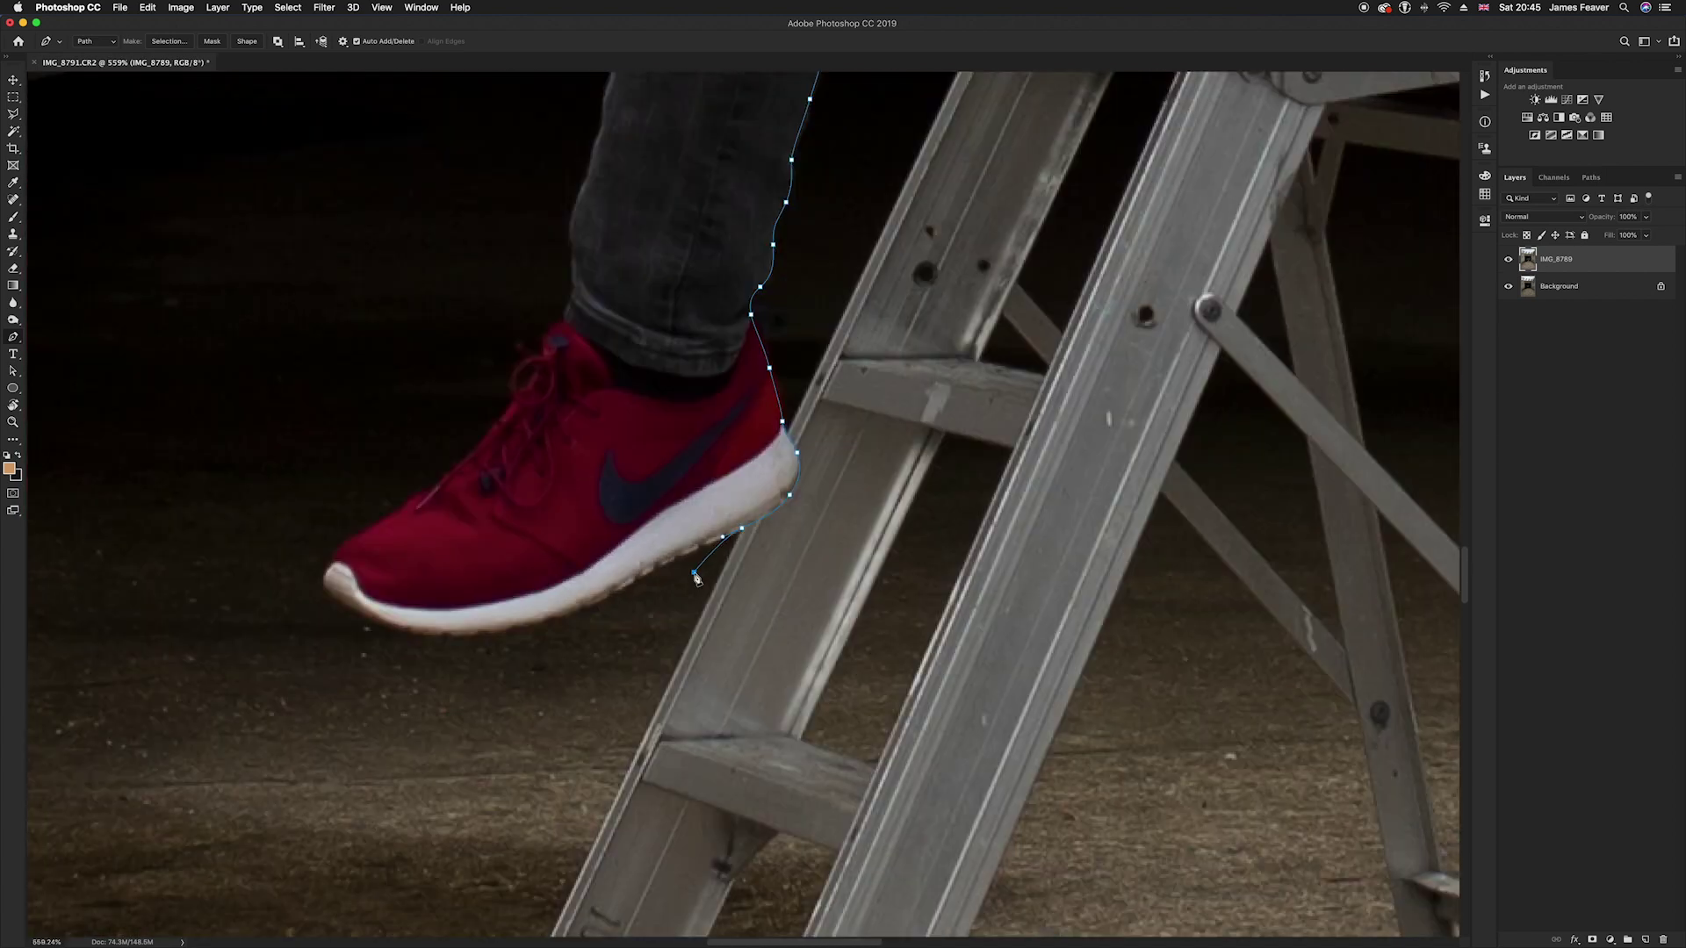
drag(643, 659, 611, 374)
click(420, 685)
drag(420, 685, 342, 377)
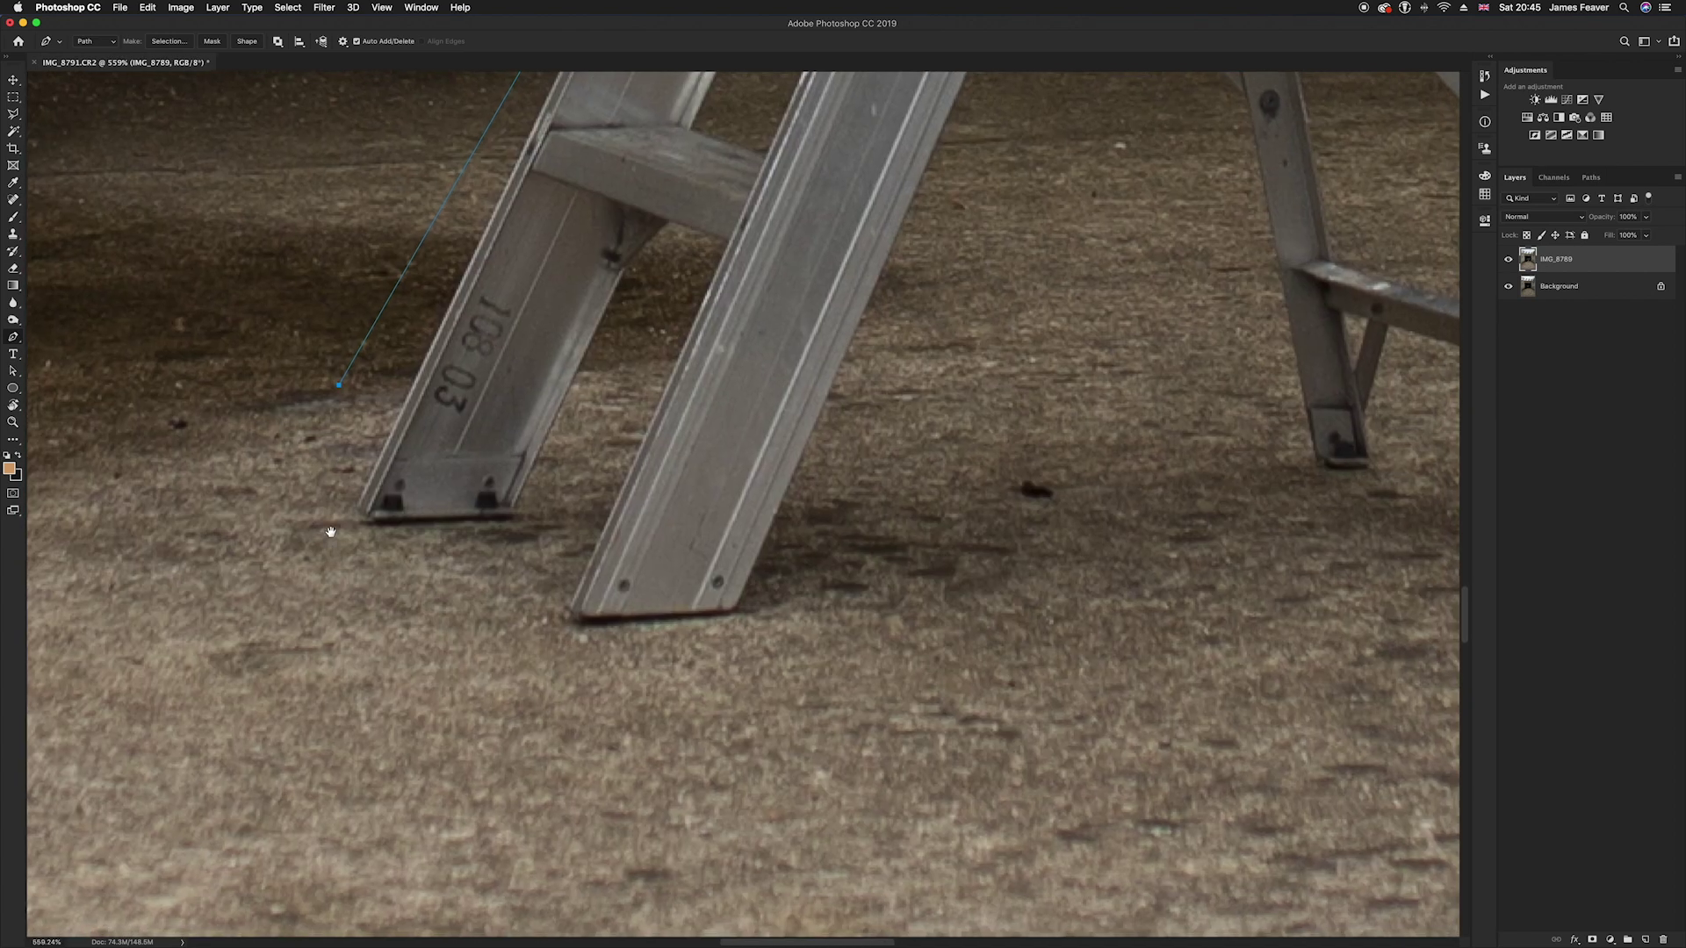
click(325, 566)
click(562, 653)
drag(1249, 638, 621, 606)
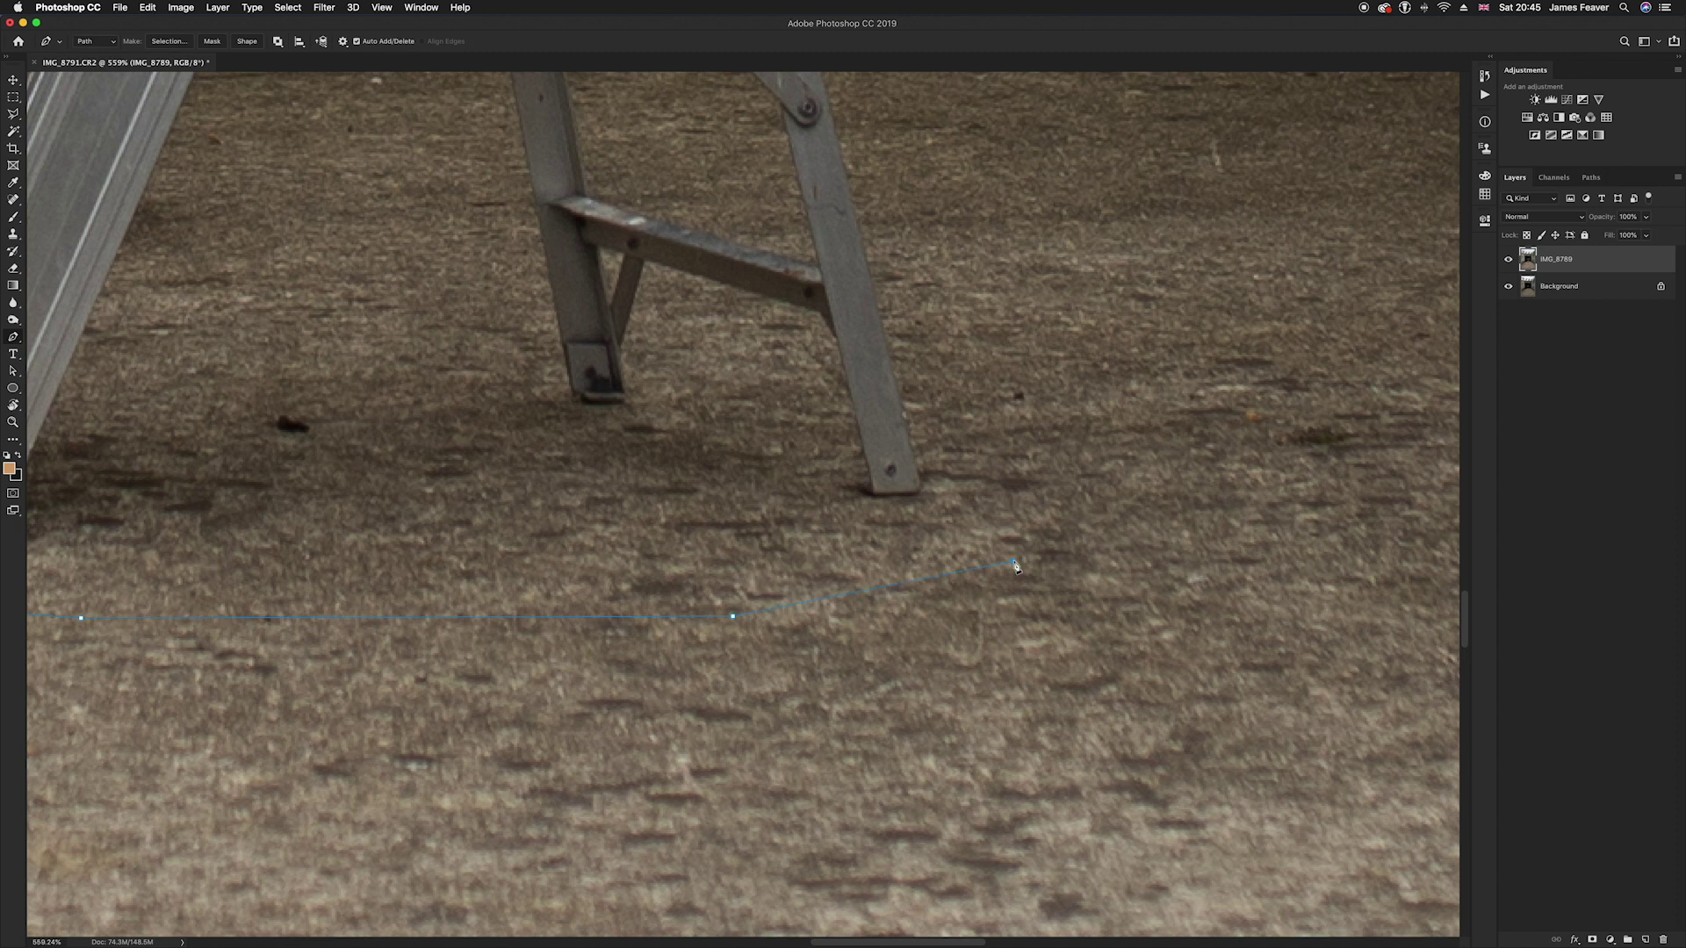
mouse_move(989, 252)
mouse_down()
mouse_move(940, 425)
mouse_move(998, 657)
mouse_up()
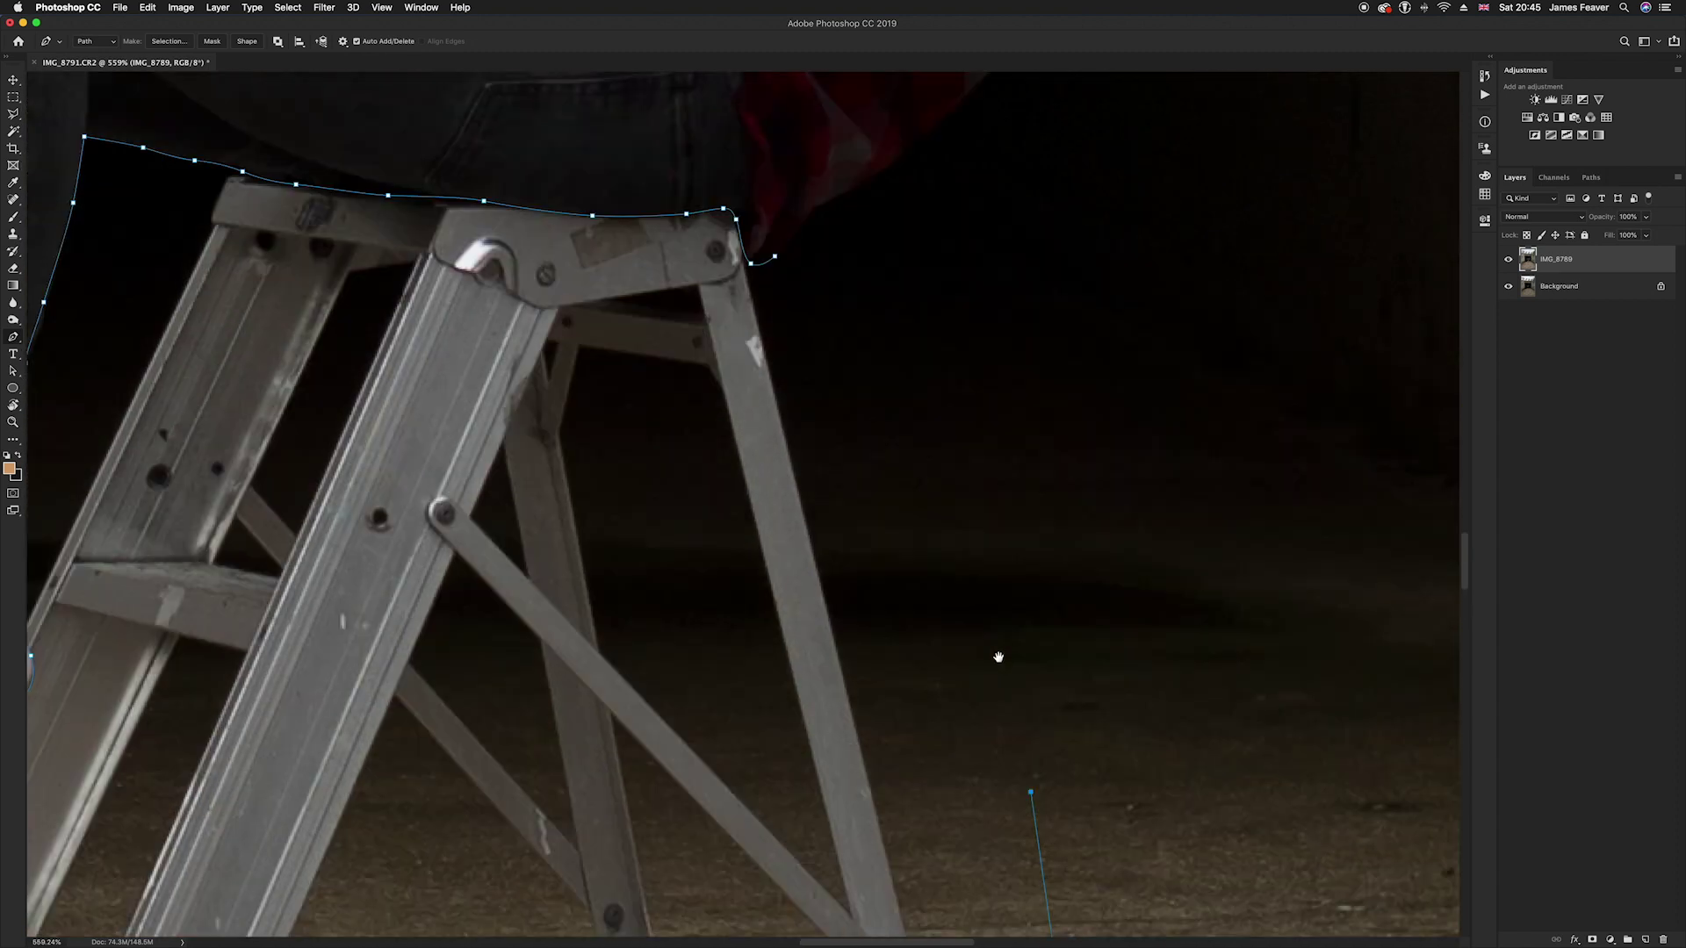
click(777, 258)
scroll(817, 389, down, 5)
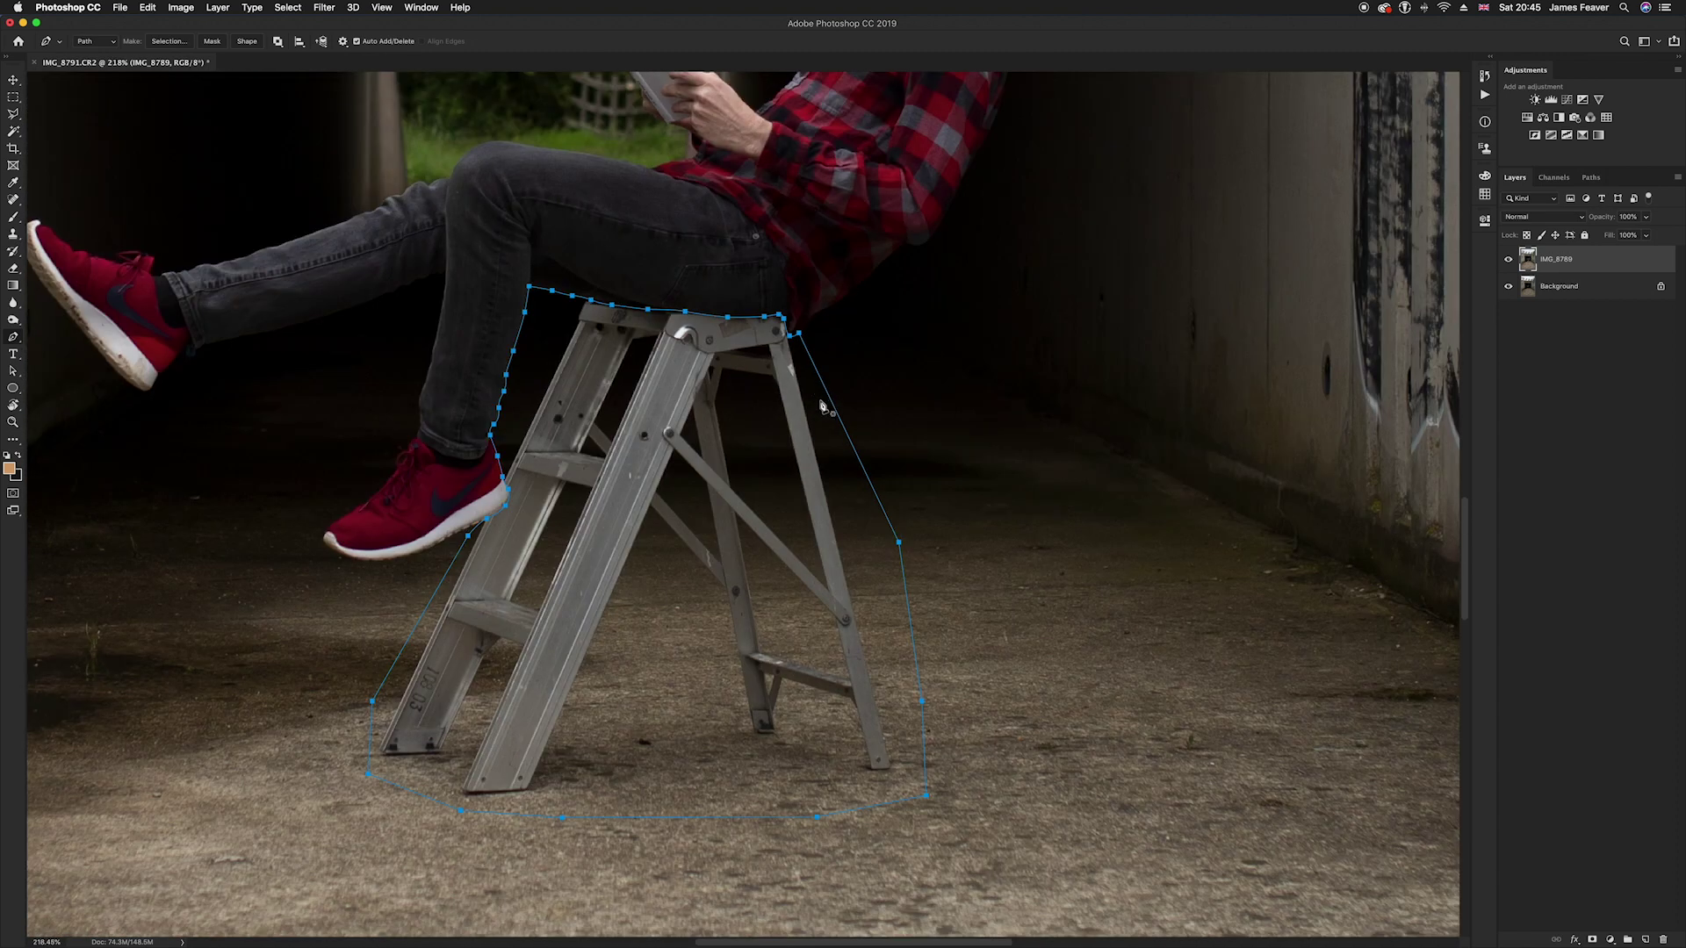
drag(785, 412, 895, 381)
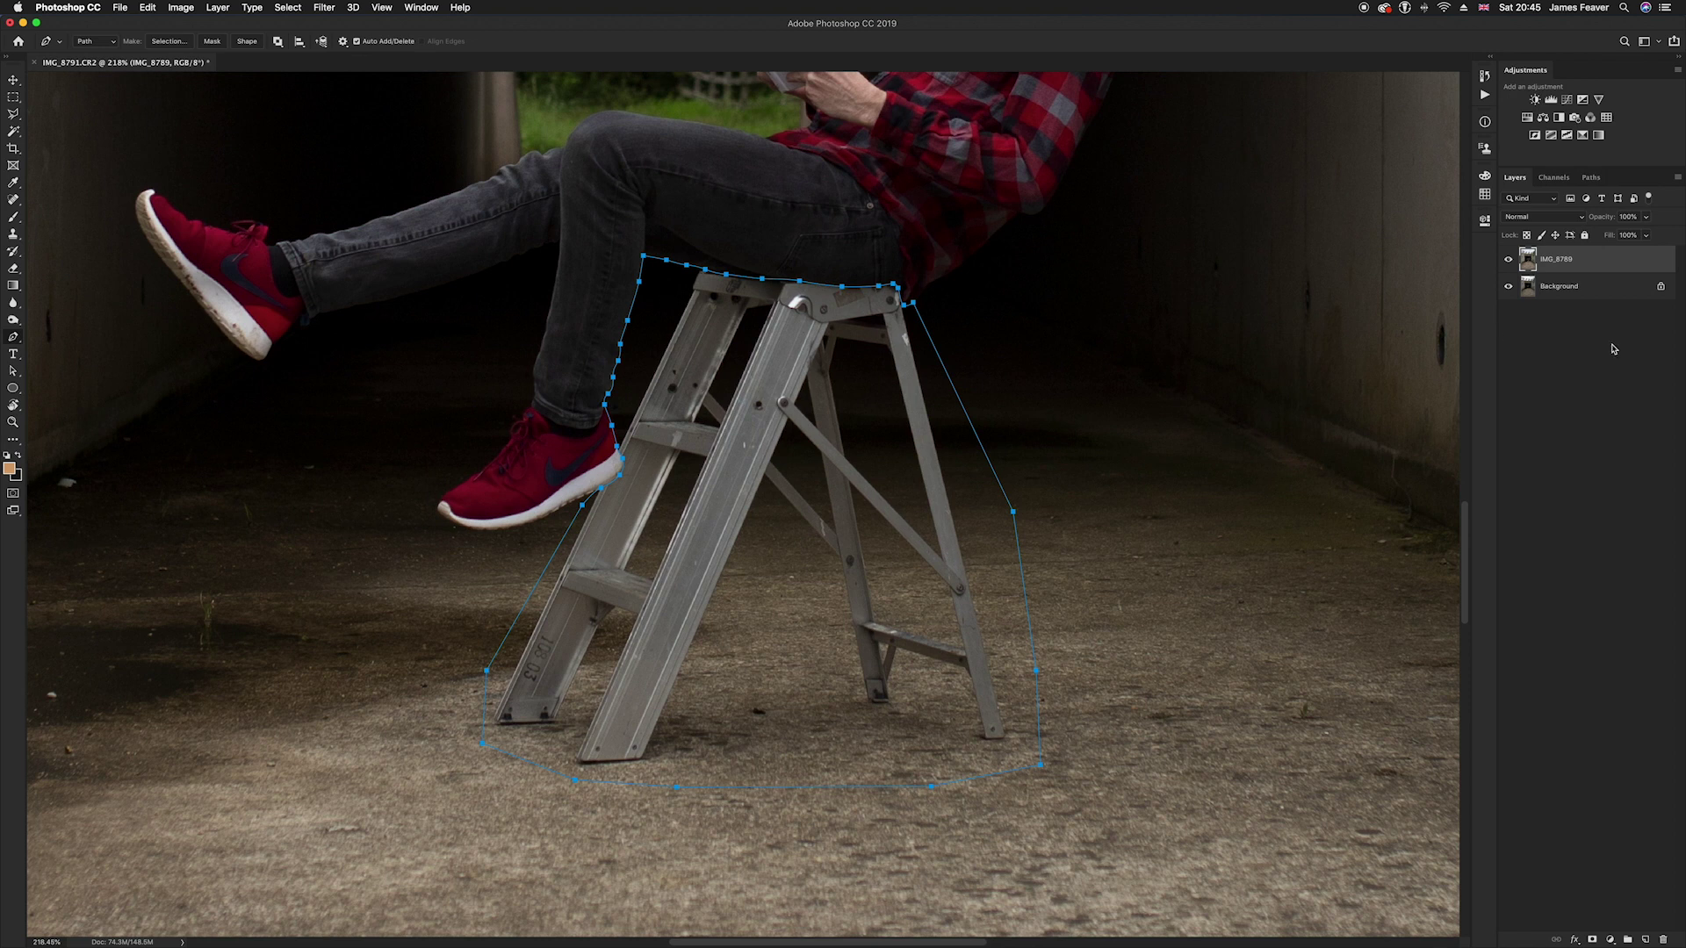
Save the Work Path as Path 1, then add a white layer mask to IMG_8789
click(1591, 178)
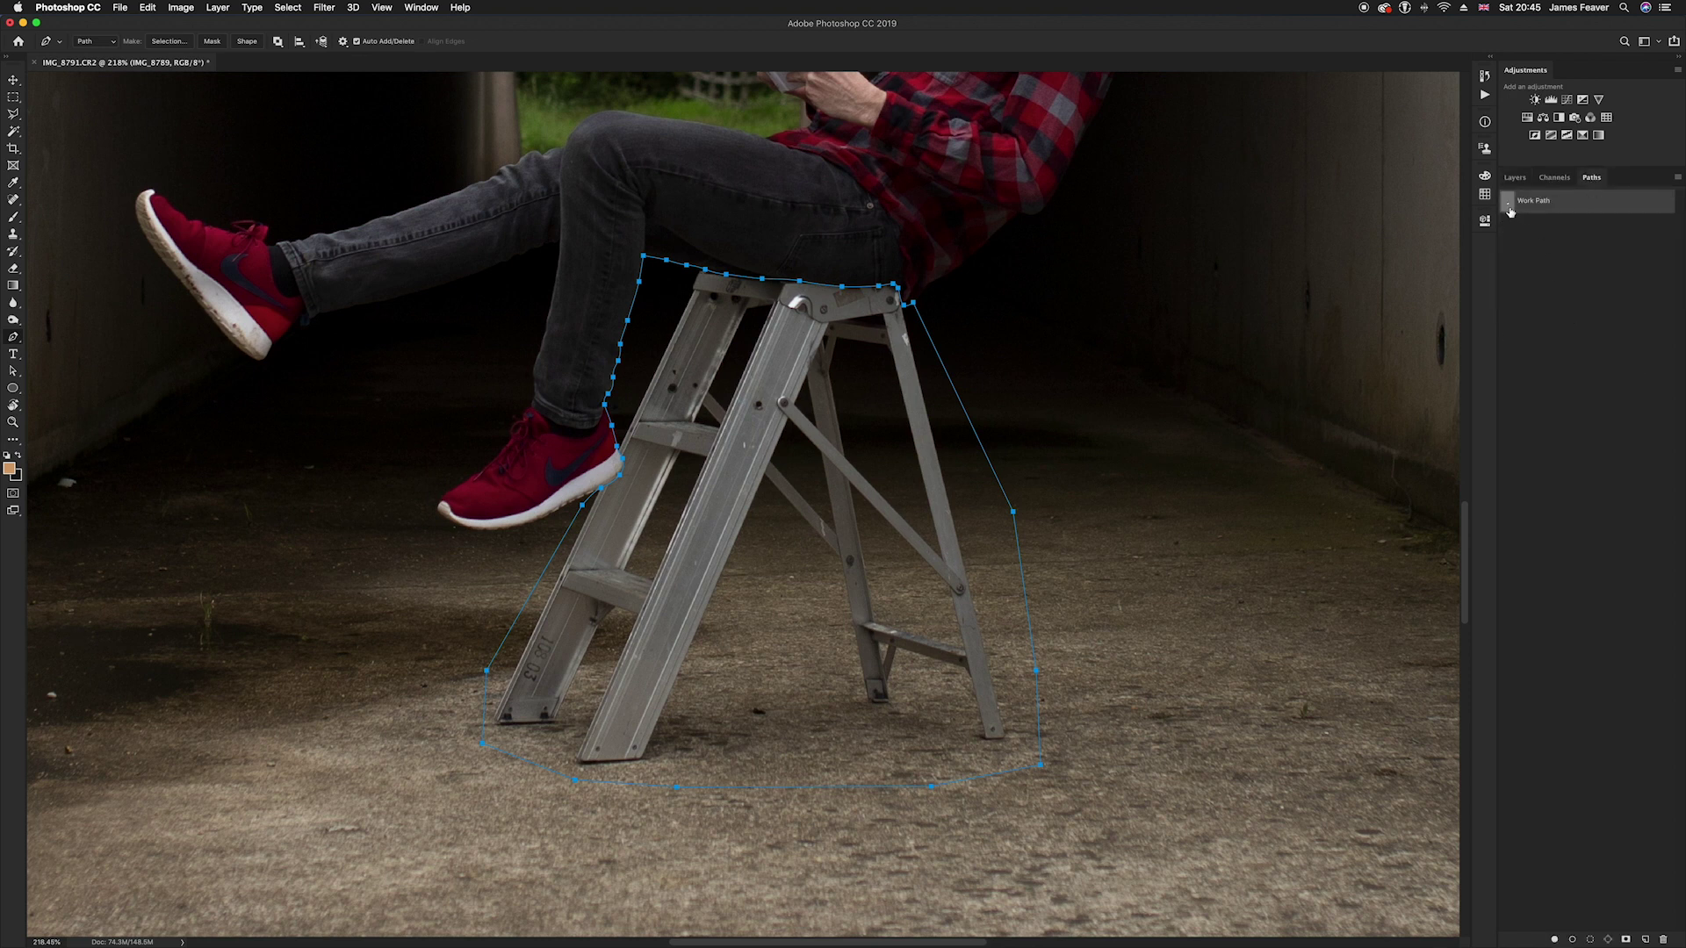
double_click(1510, 211)
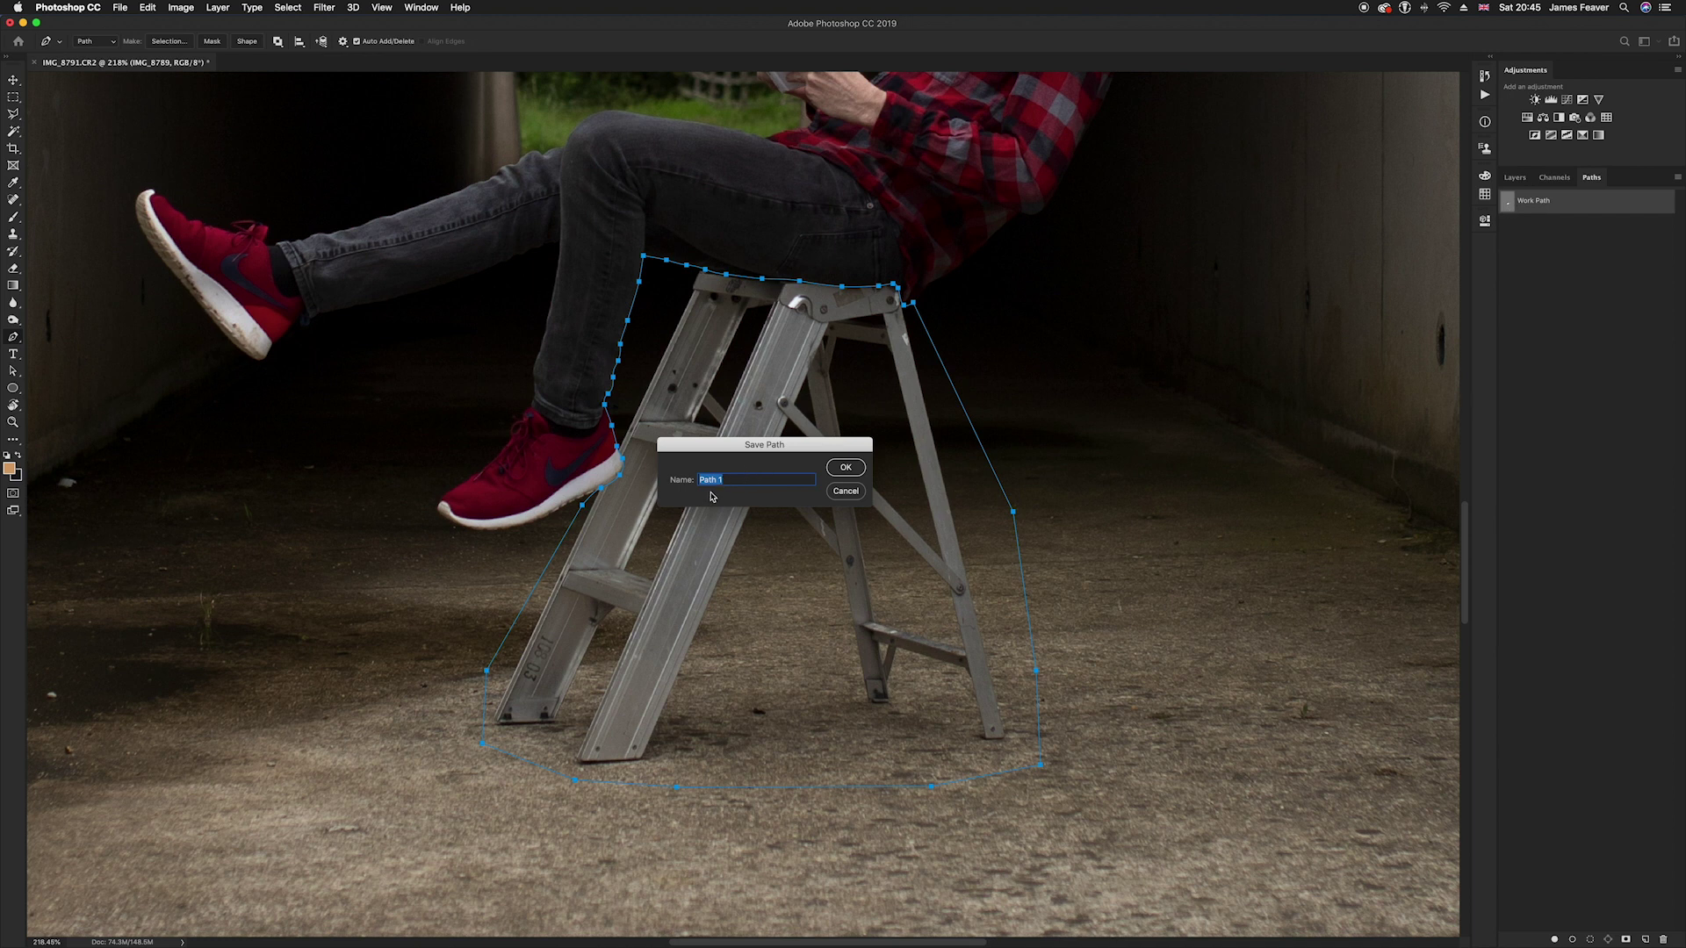
click(844, 470)
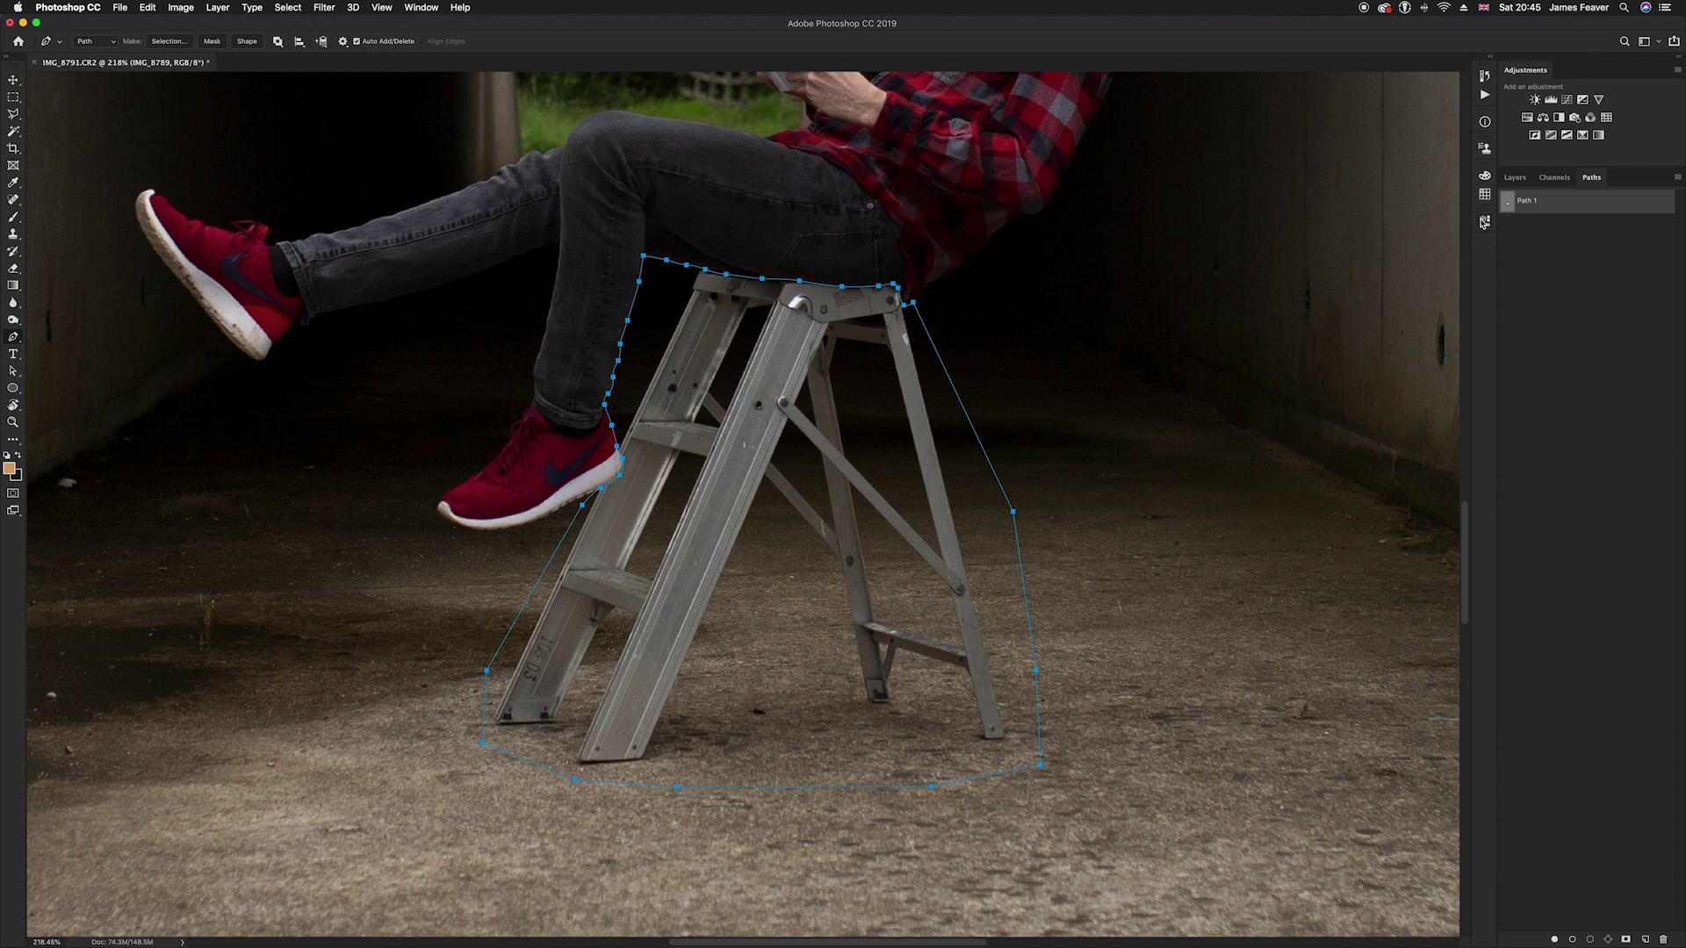
click(1513, 181)
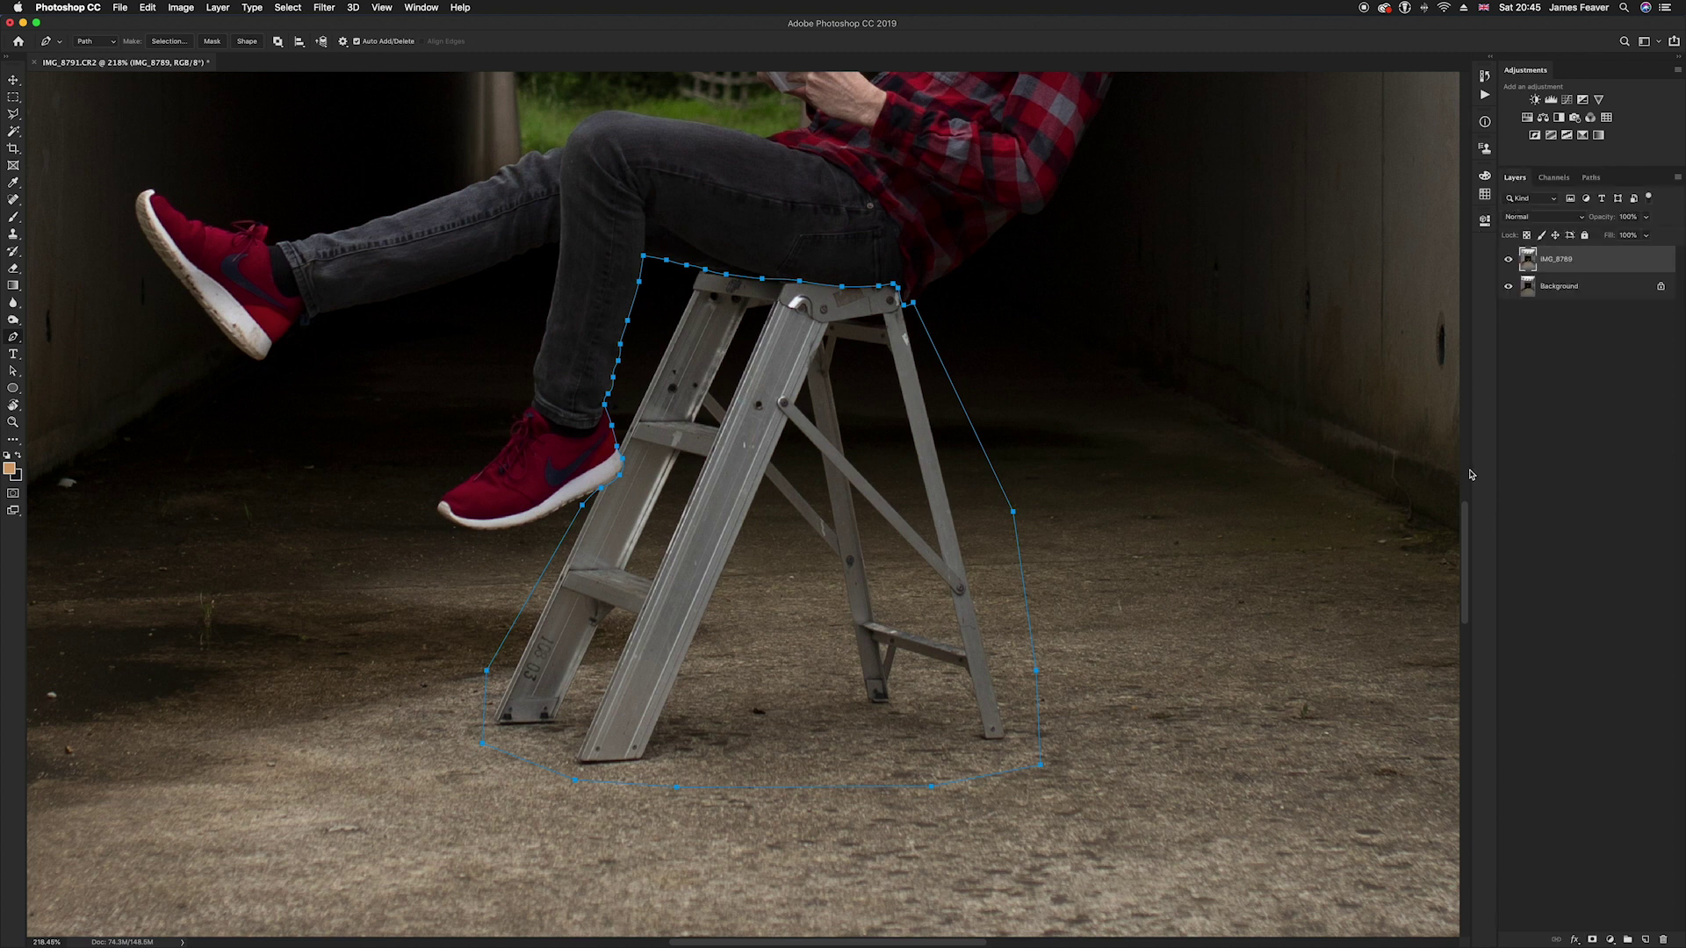
click(1509, 260)
click(1593, 939)
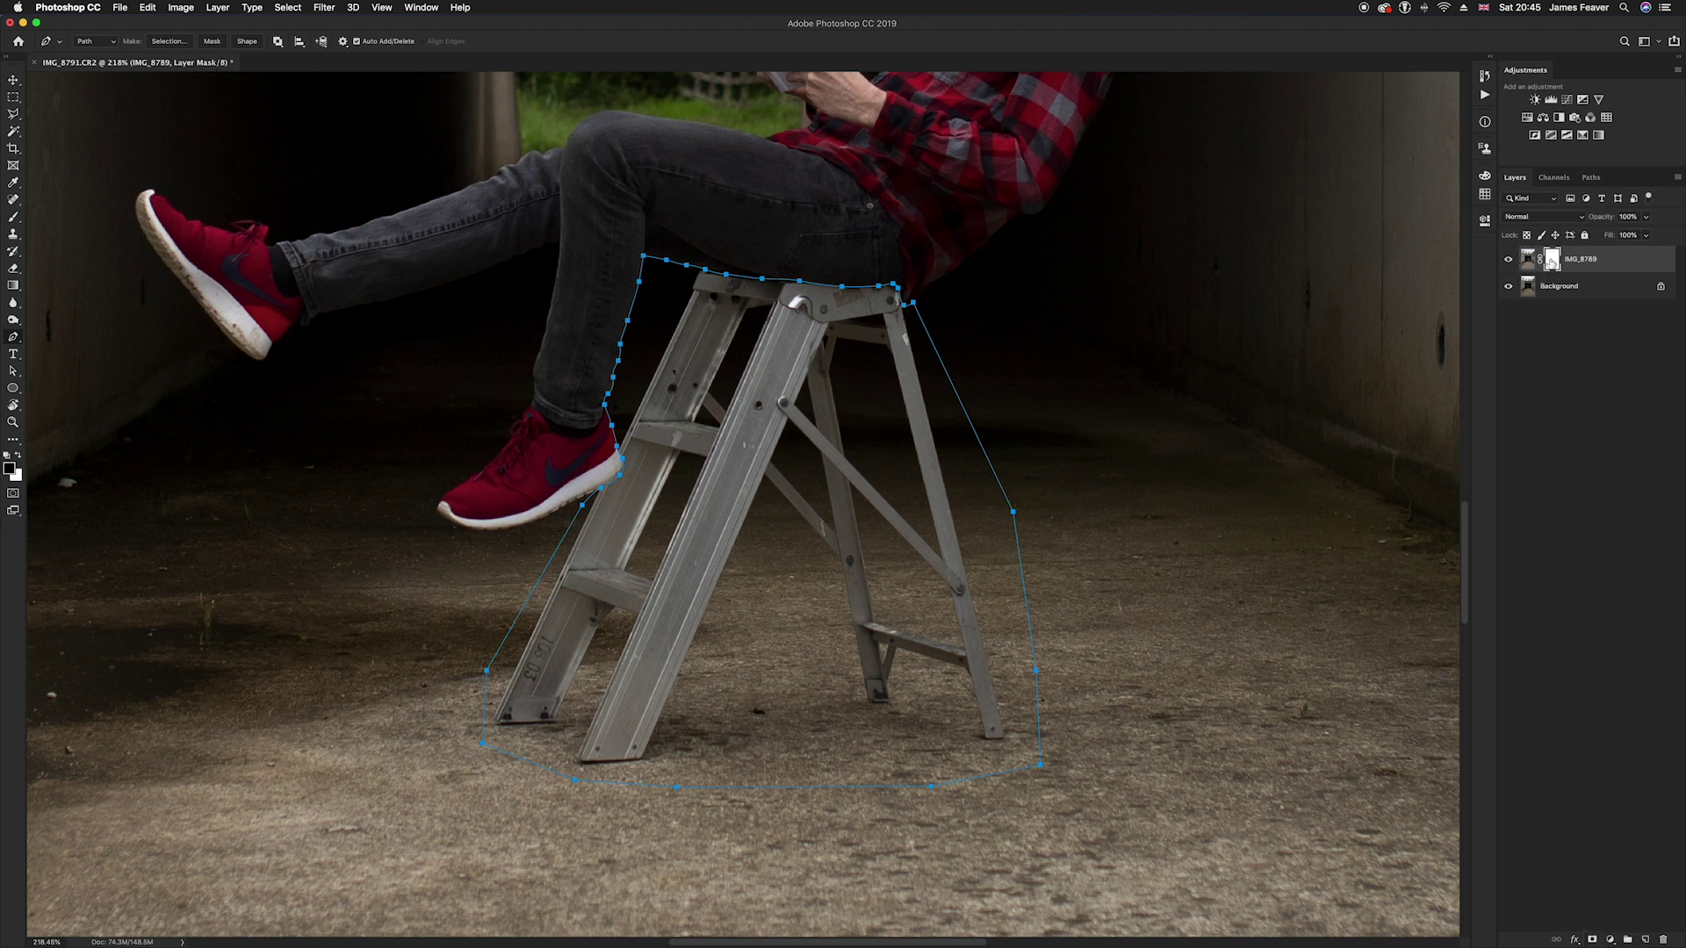
Load Path 1 from the Paths panel as a selection around the ladder
click(1594, 179)
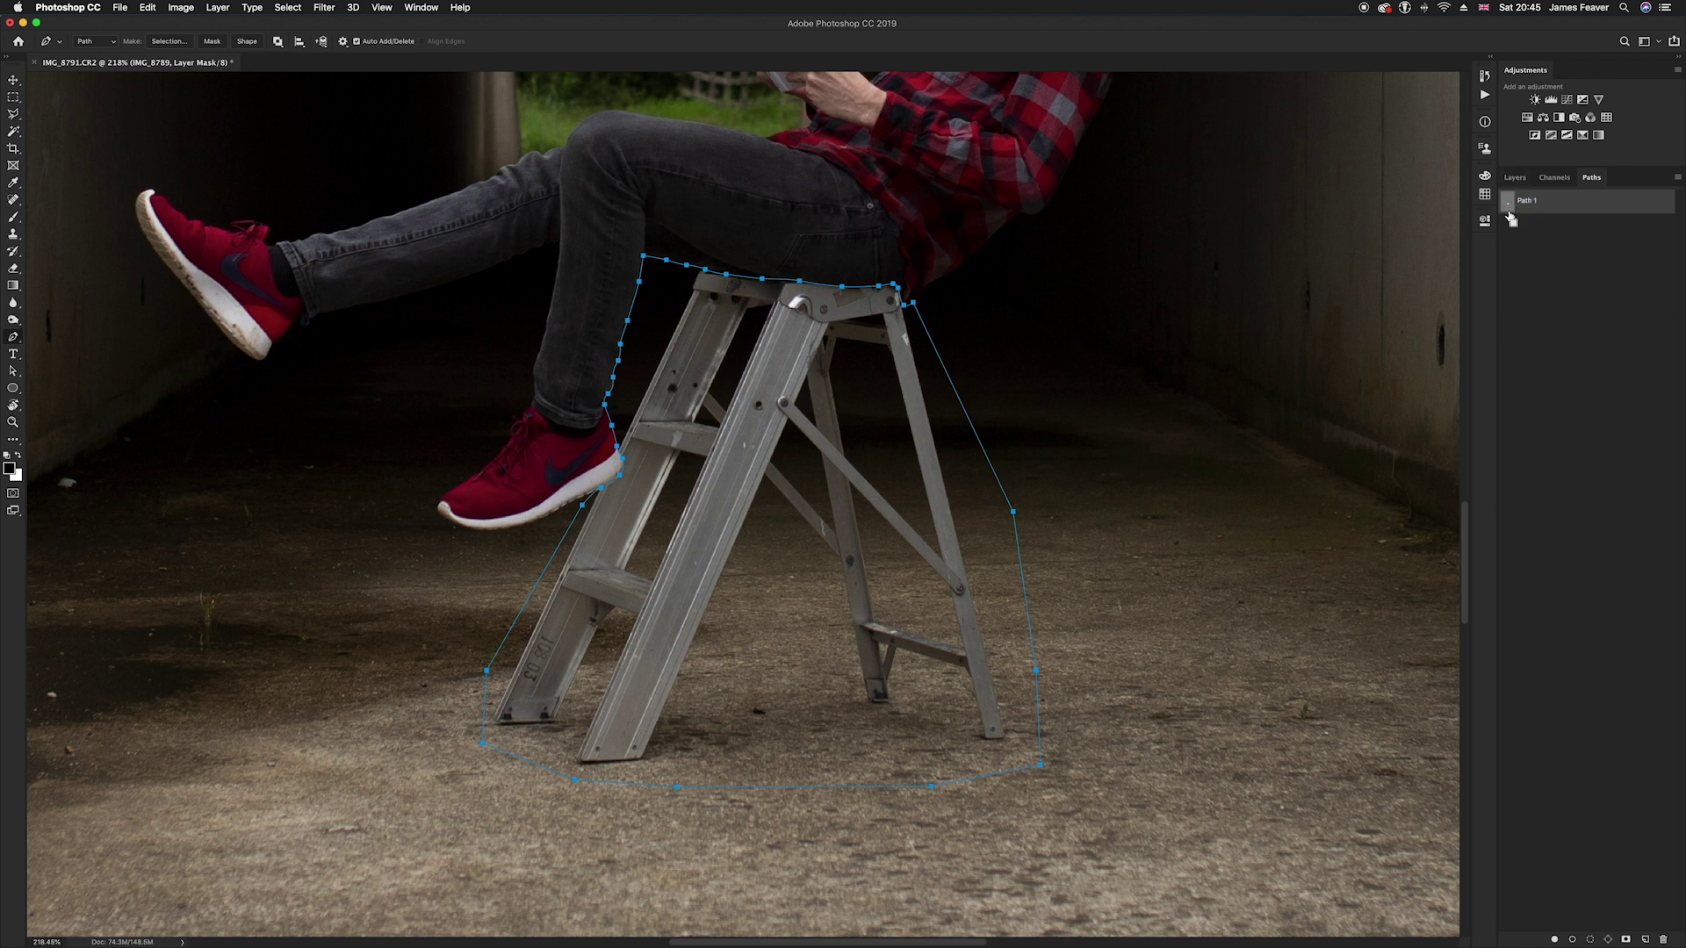
super+click(1510, 211)
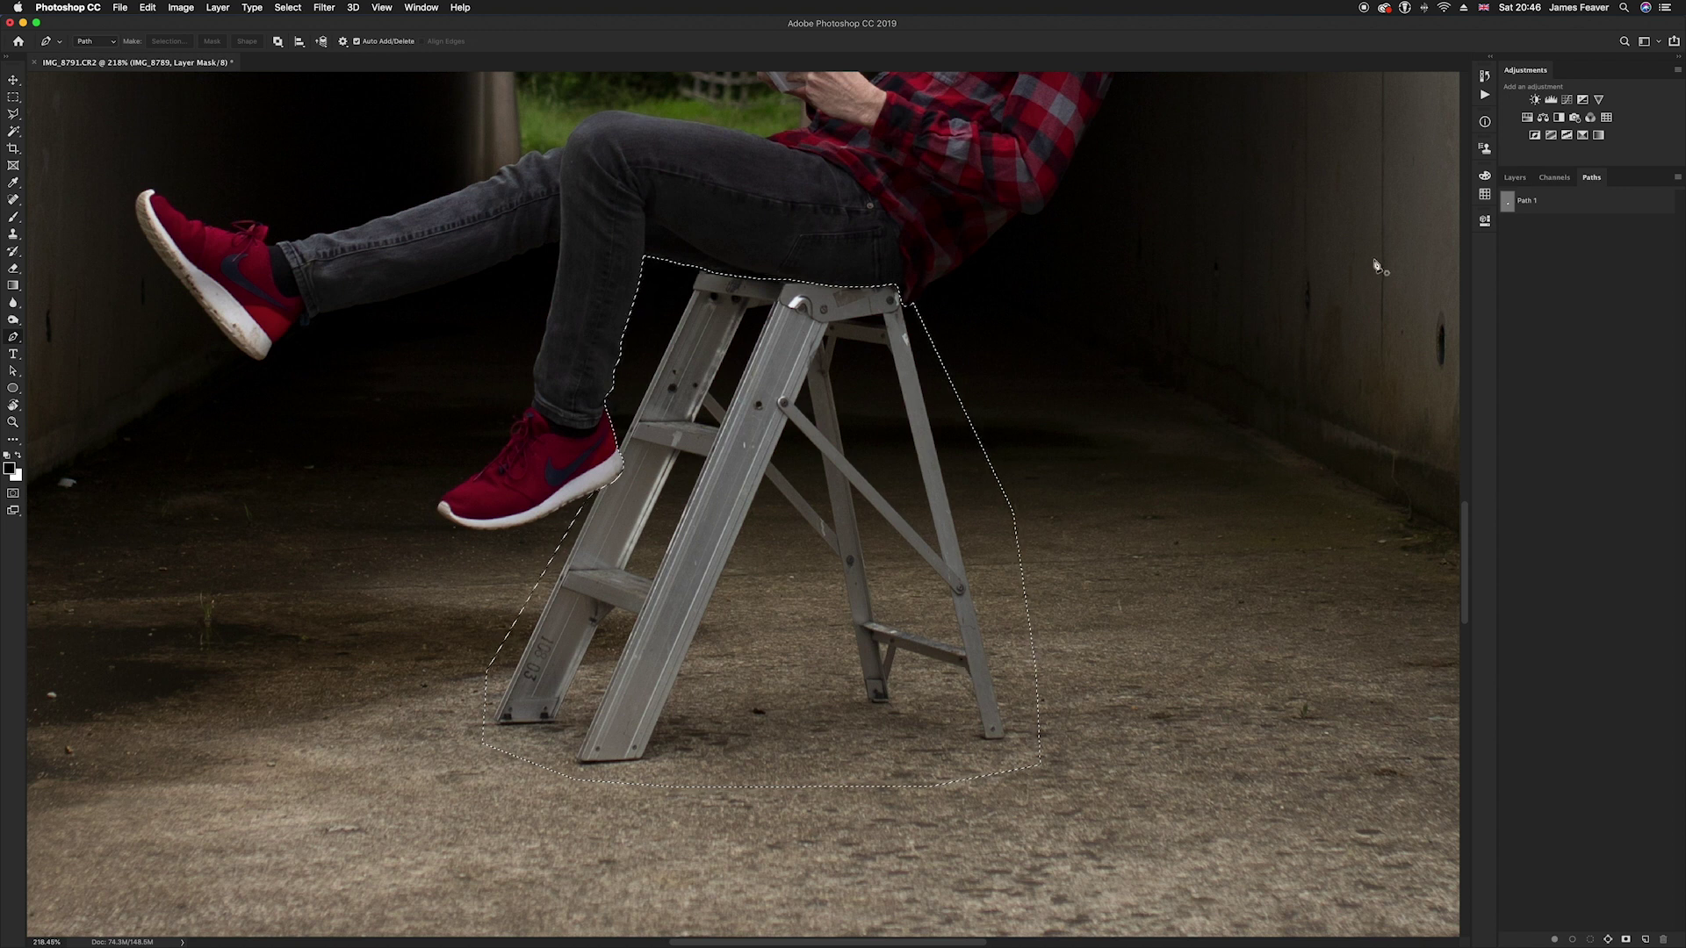
Return to the Layers panel and pick a smaller brush
click(1518, 178)
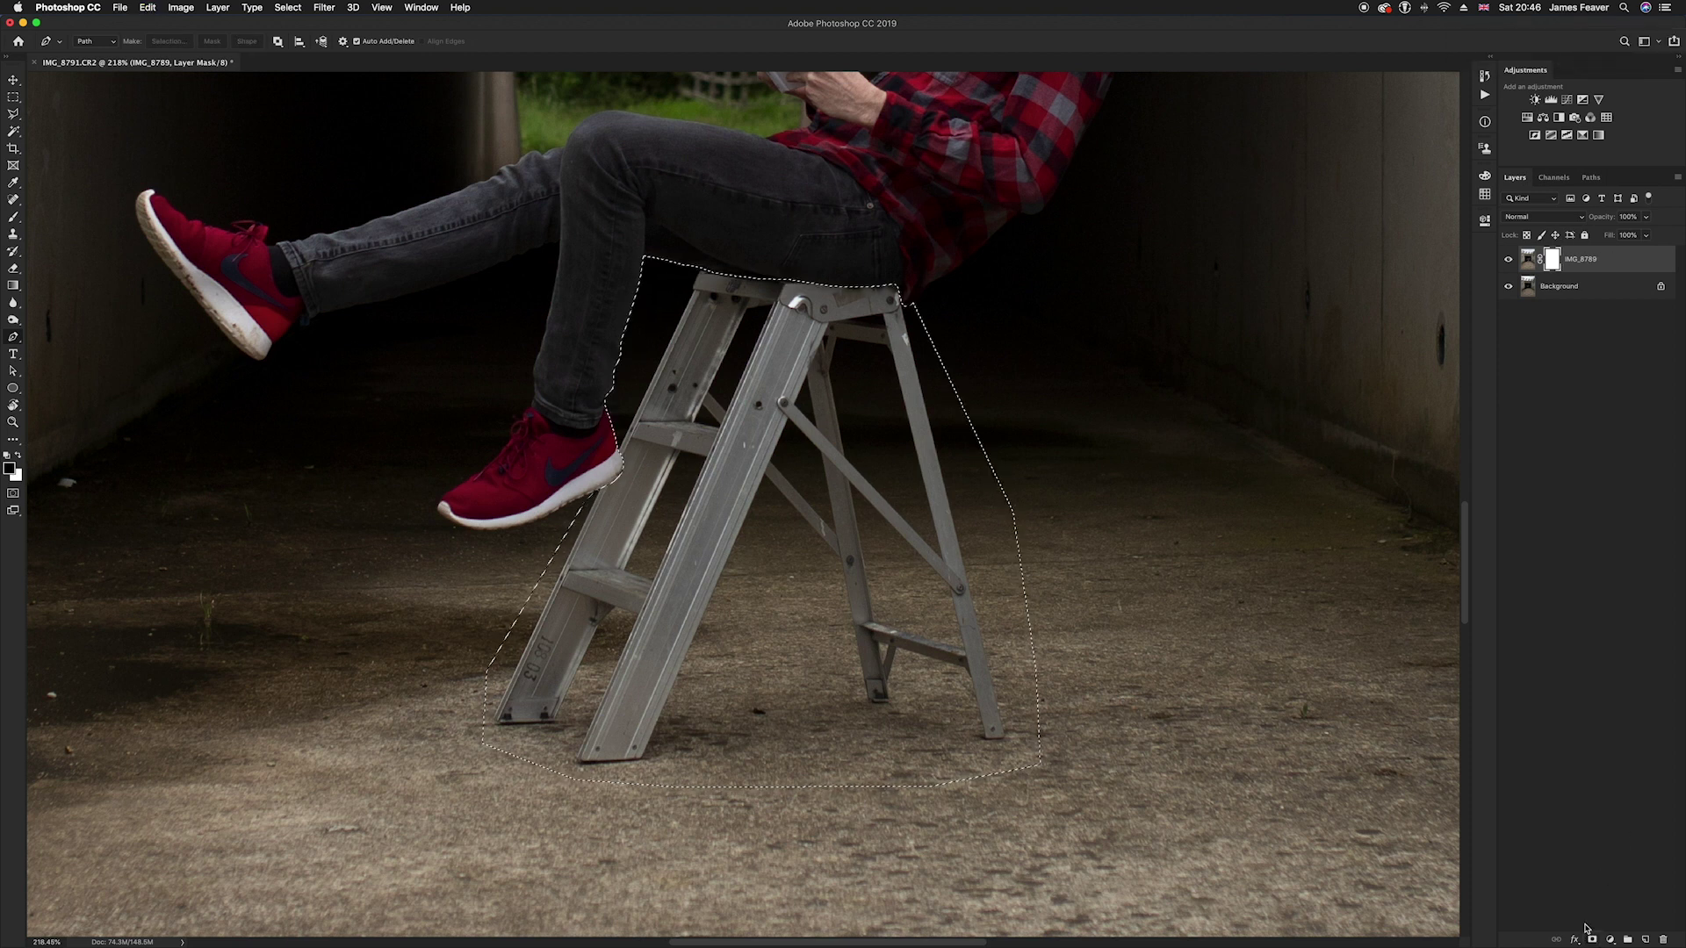
key(b)
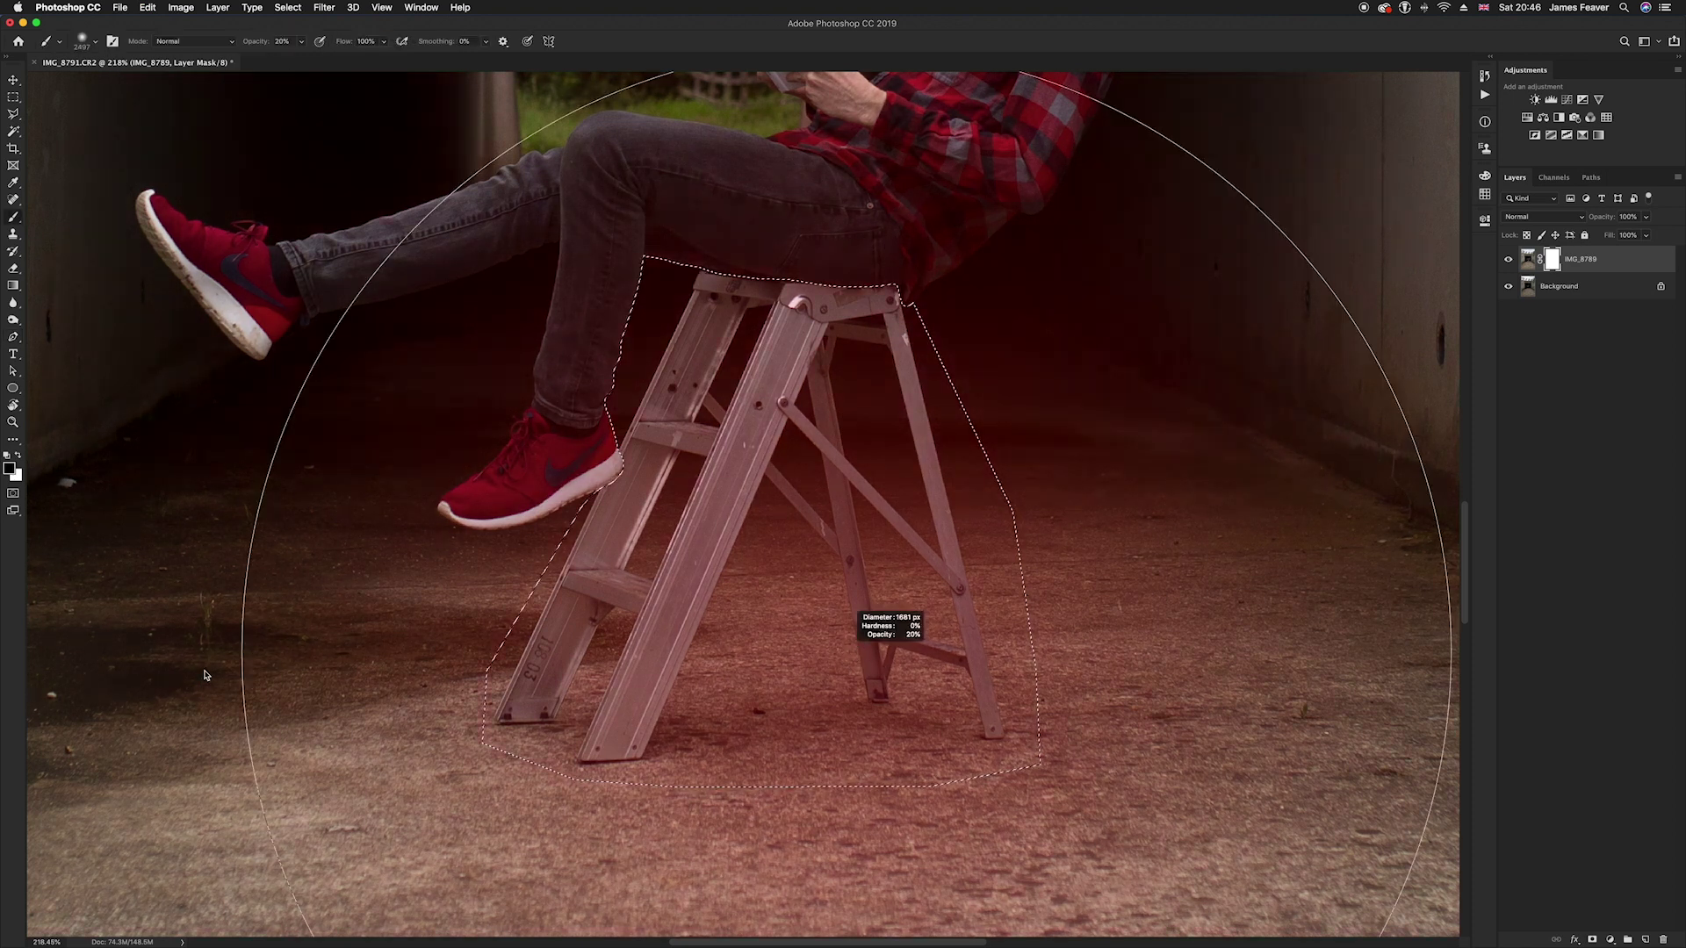
drag(1017, 586, 957, 587)
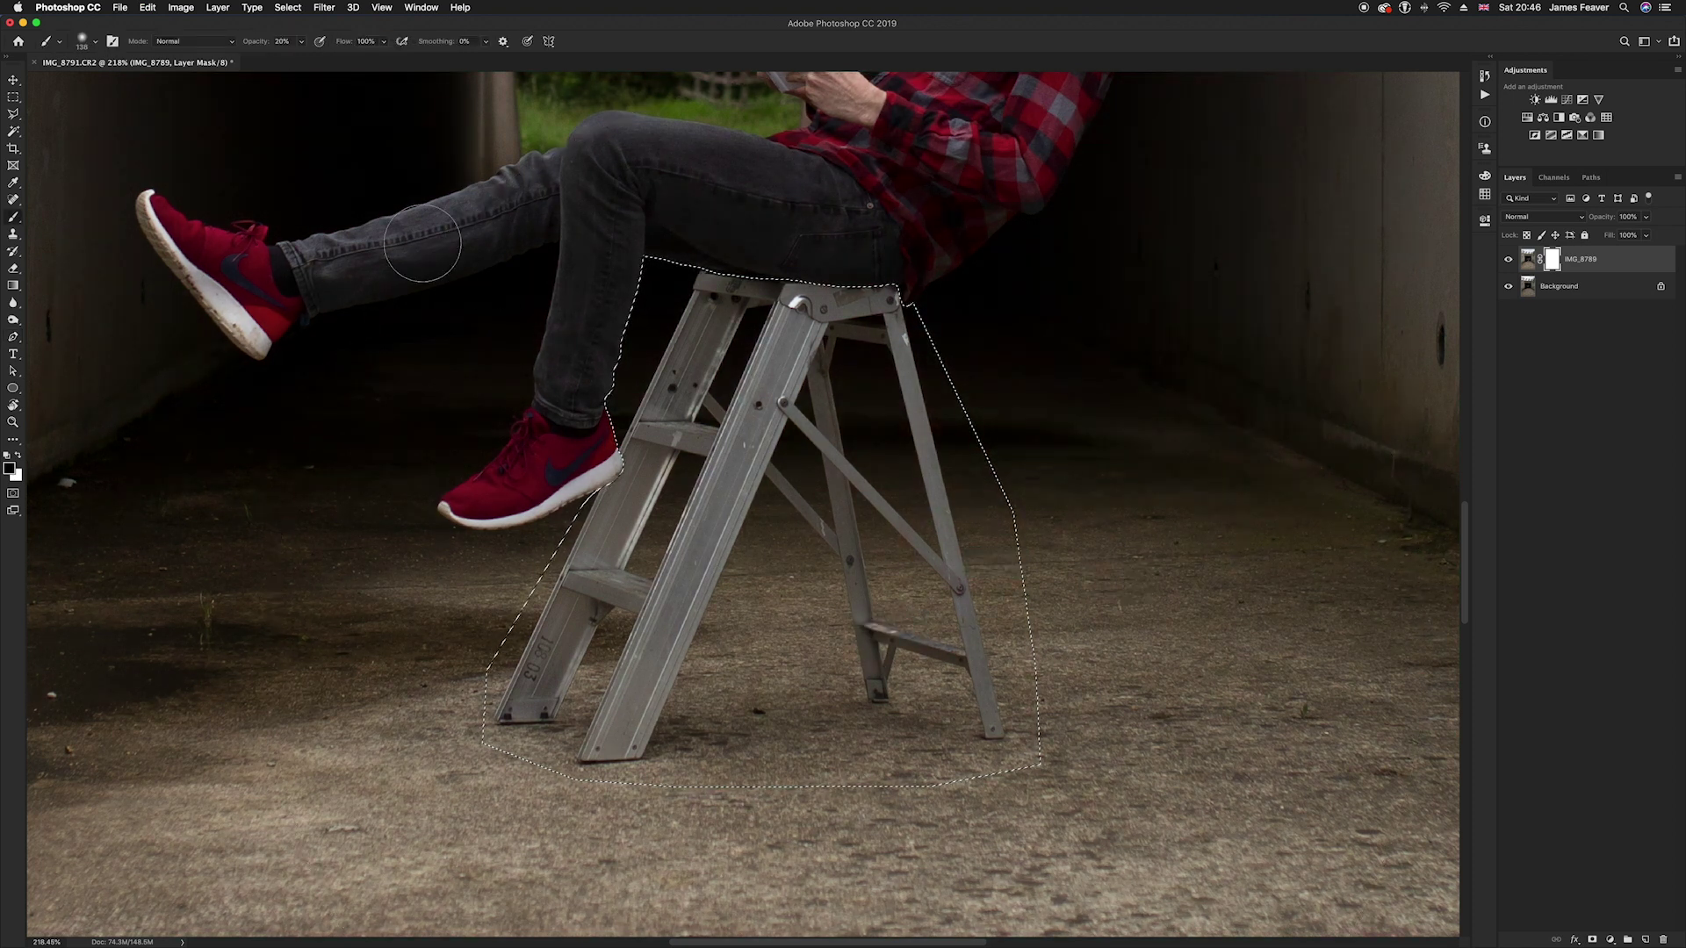
Feather the stepladder selection by 1 pixel
click(287, 8)
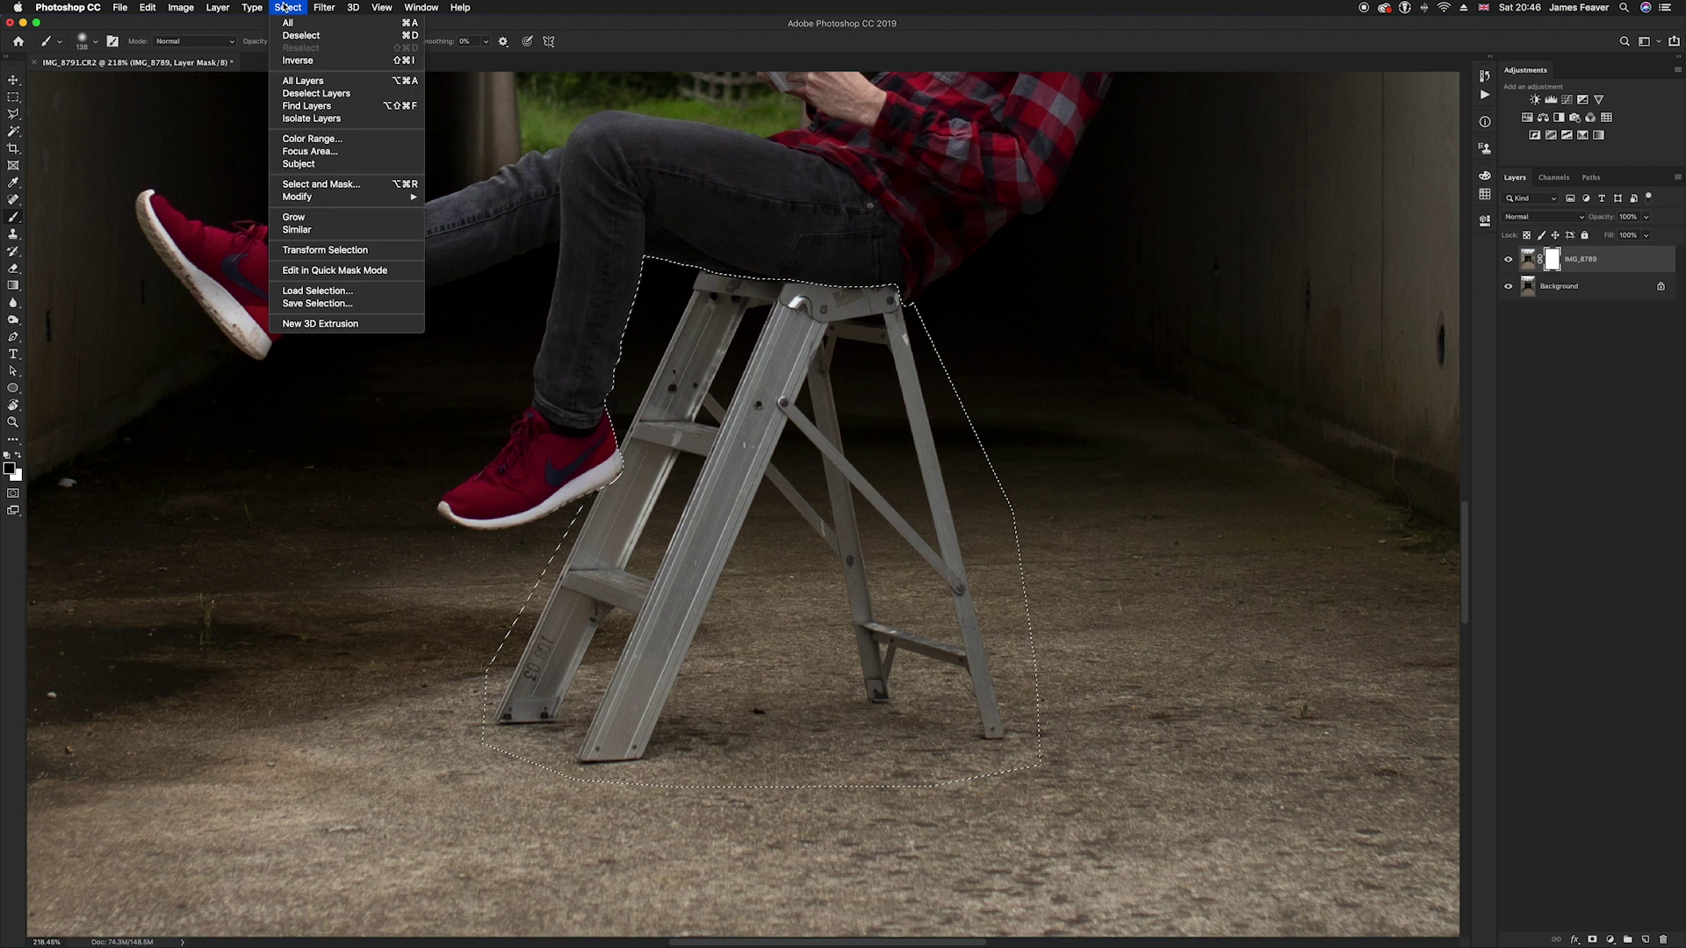
mouse_move(297, 196)
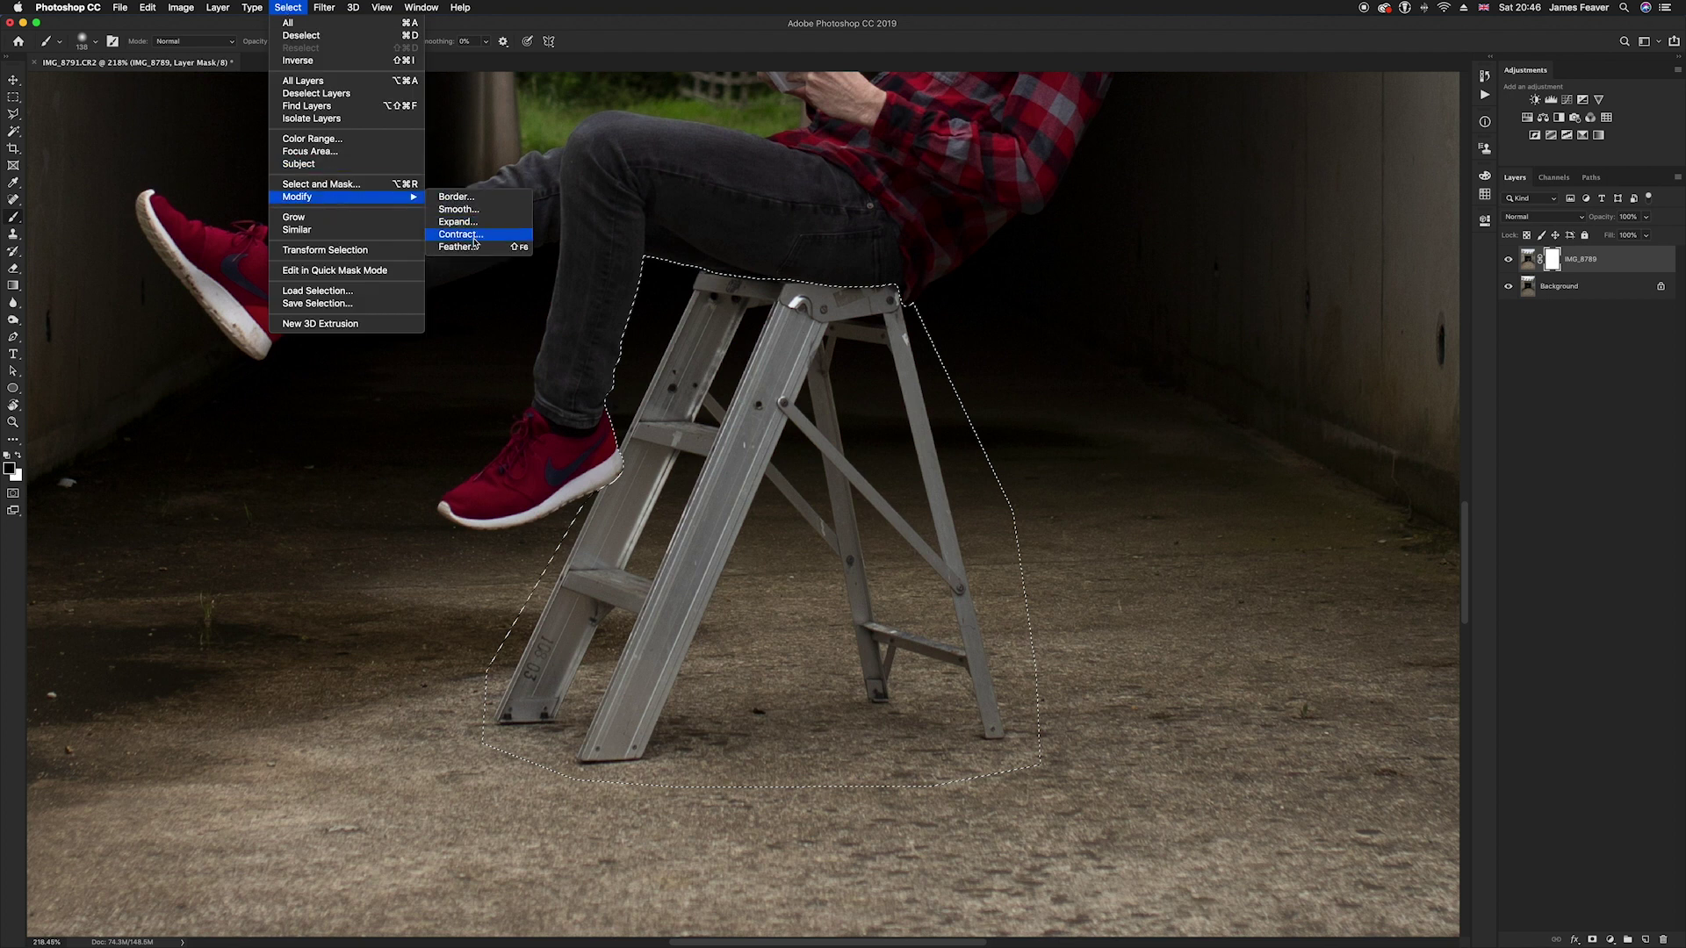
click(473, 248)
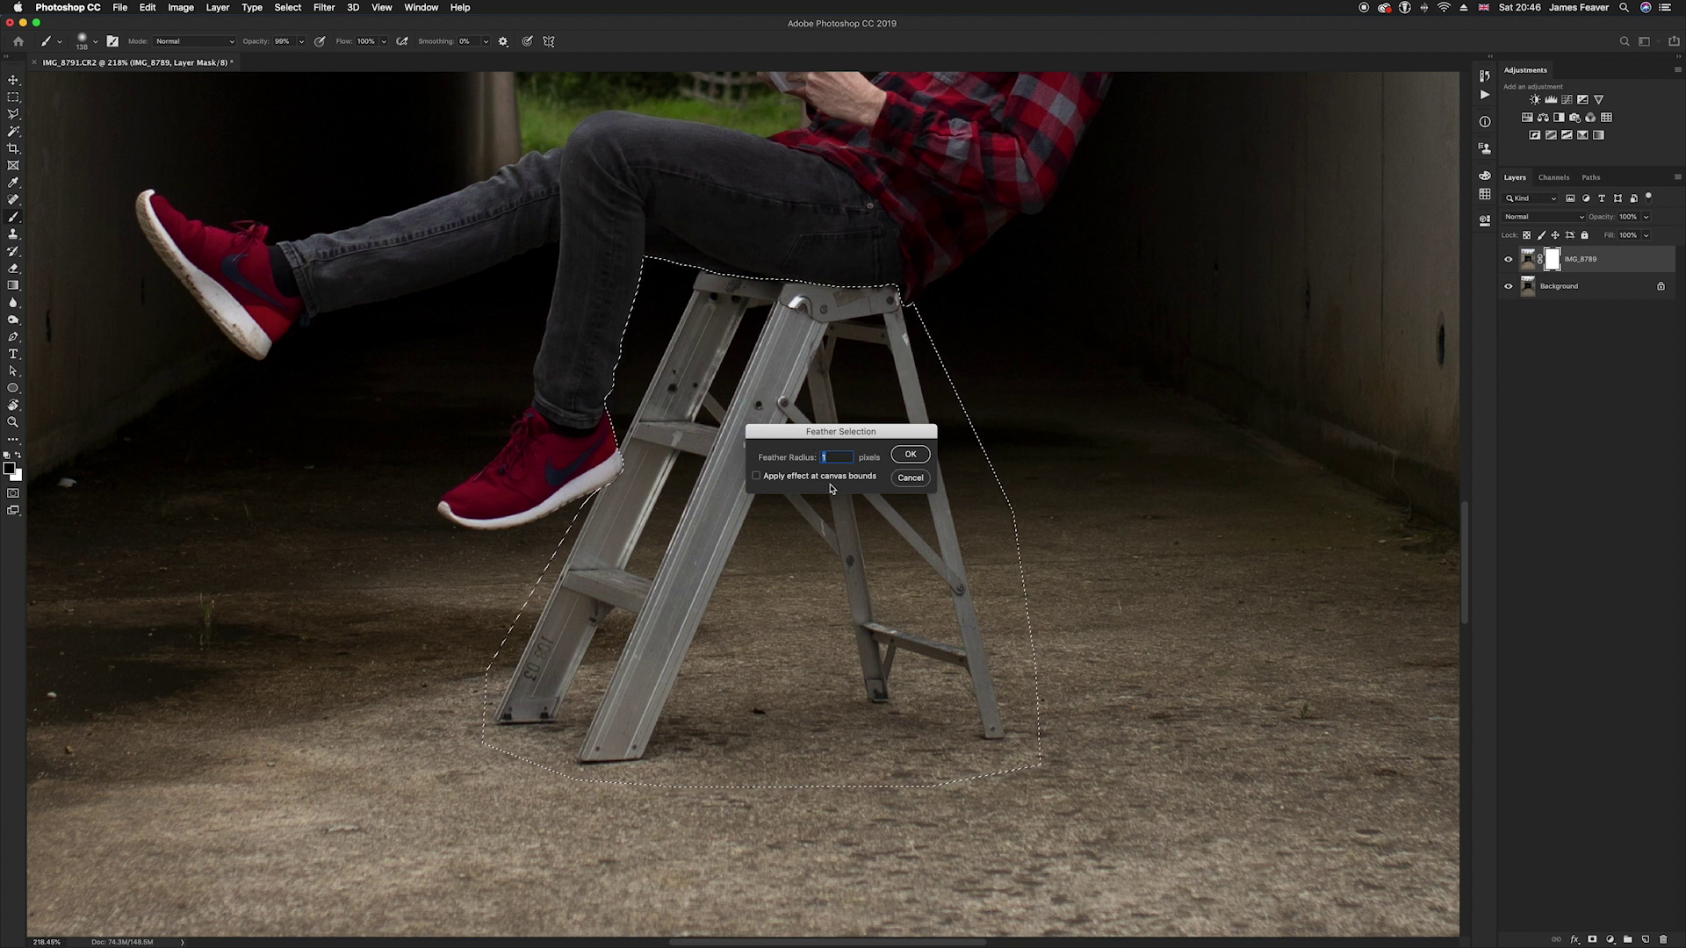
click(909, 456)
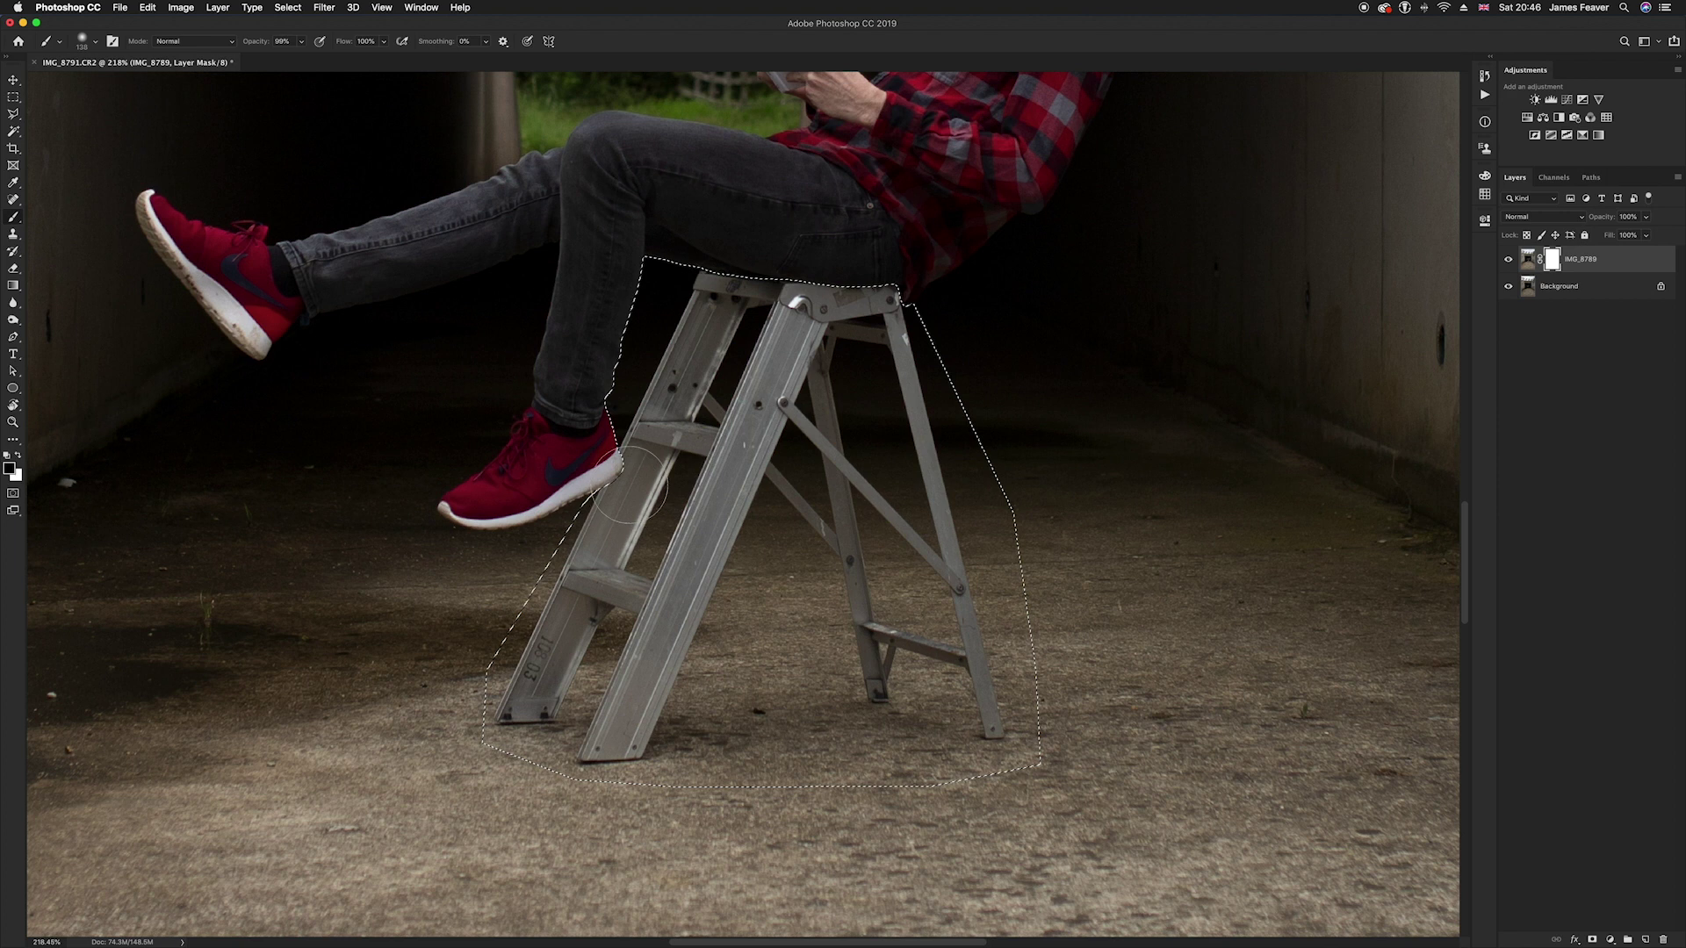
Paint out the ladder's rear leg and foot on the mask, then deselect
scroll(704, 340, up, 3)
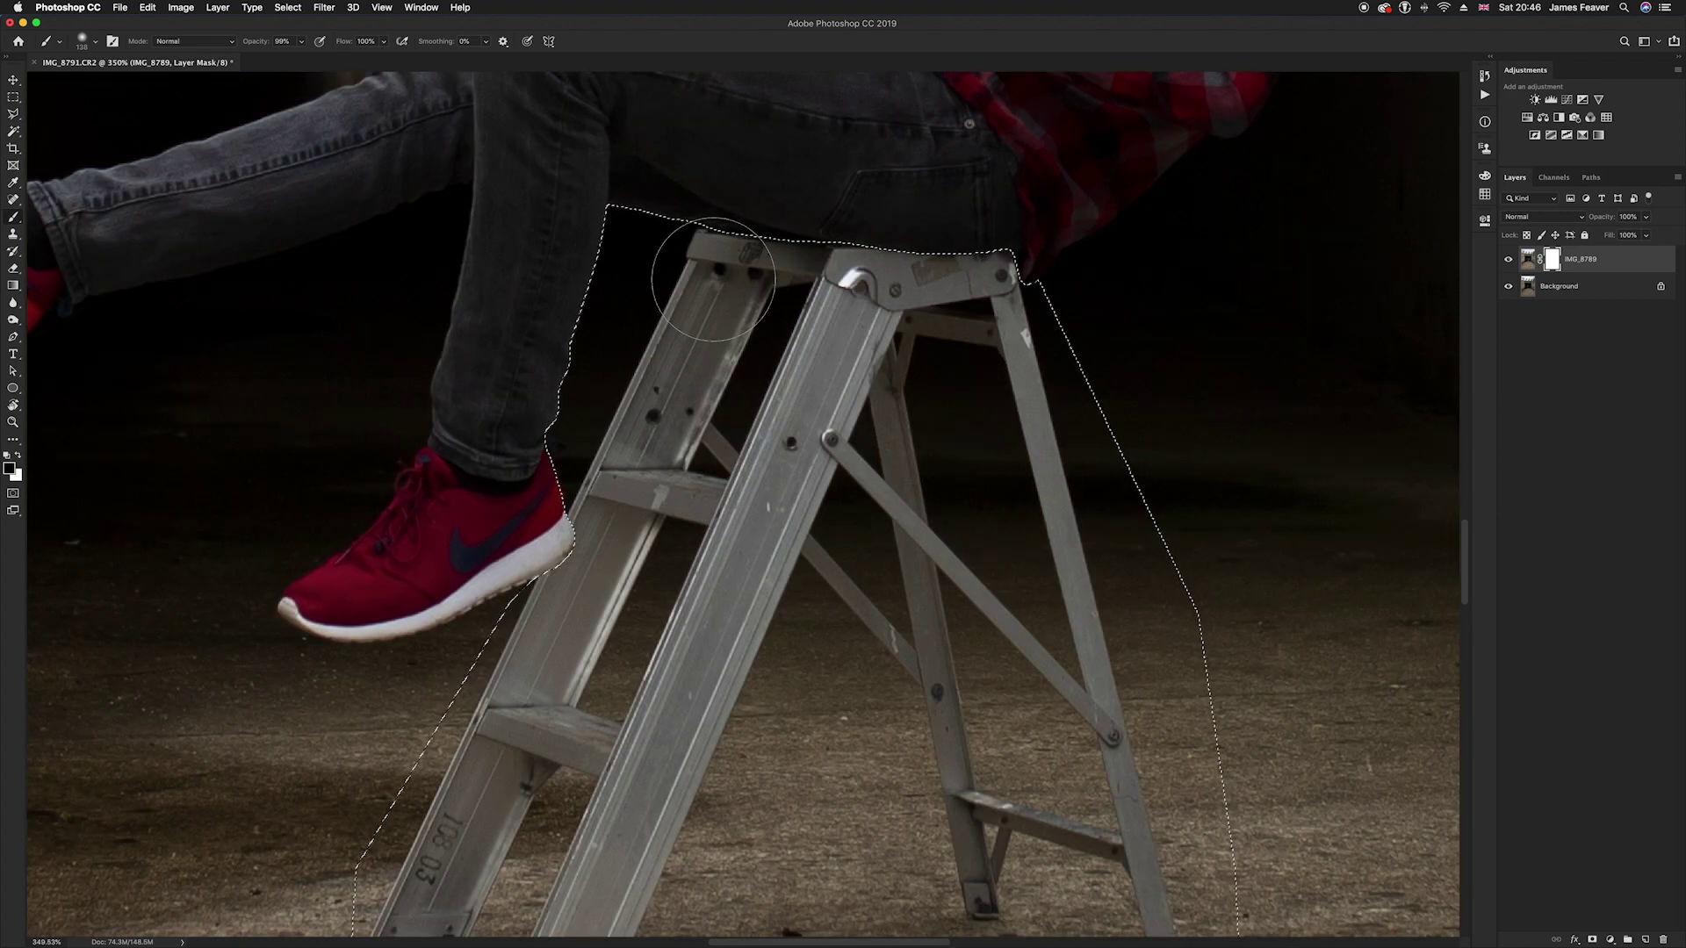
scroll(878, 439, down, 2)
mouse_move(1076, 676)
mouse_down()
mouse_move(1044, 582)
mouse_move(1088, 703)
mouse_up()
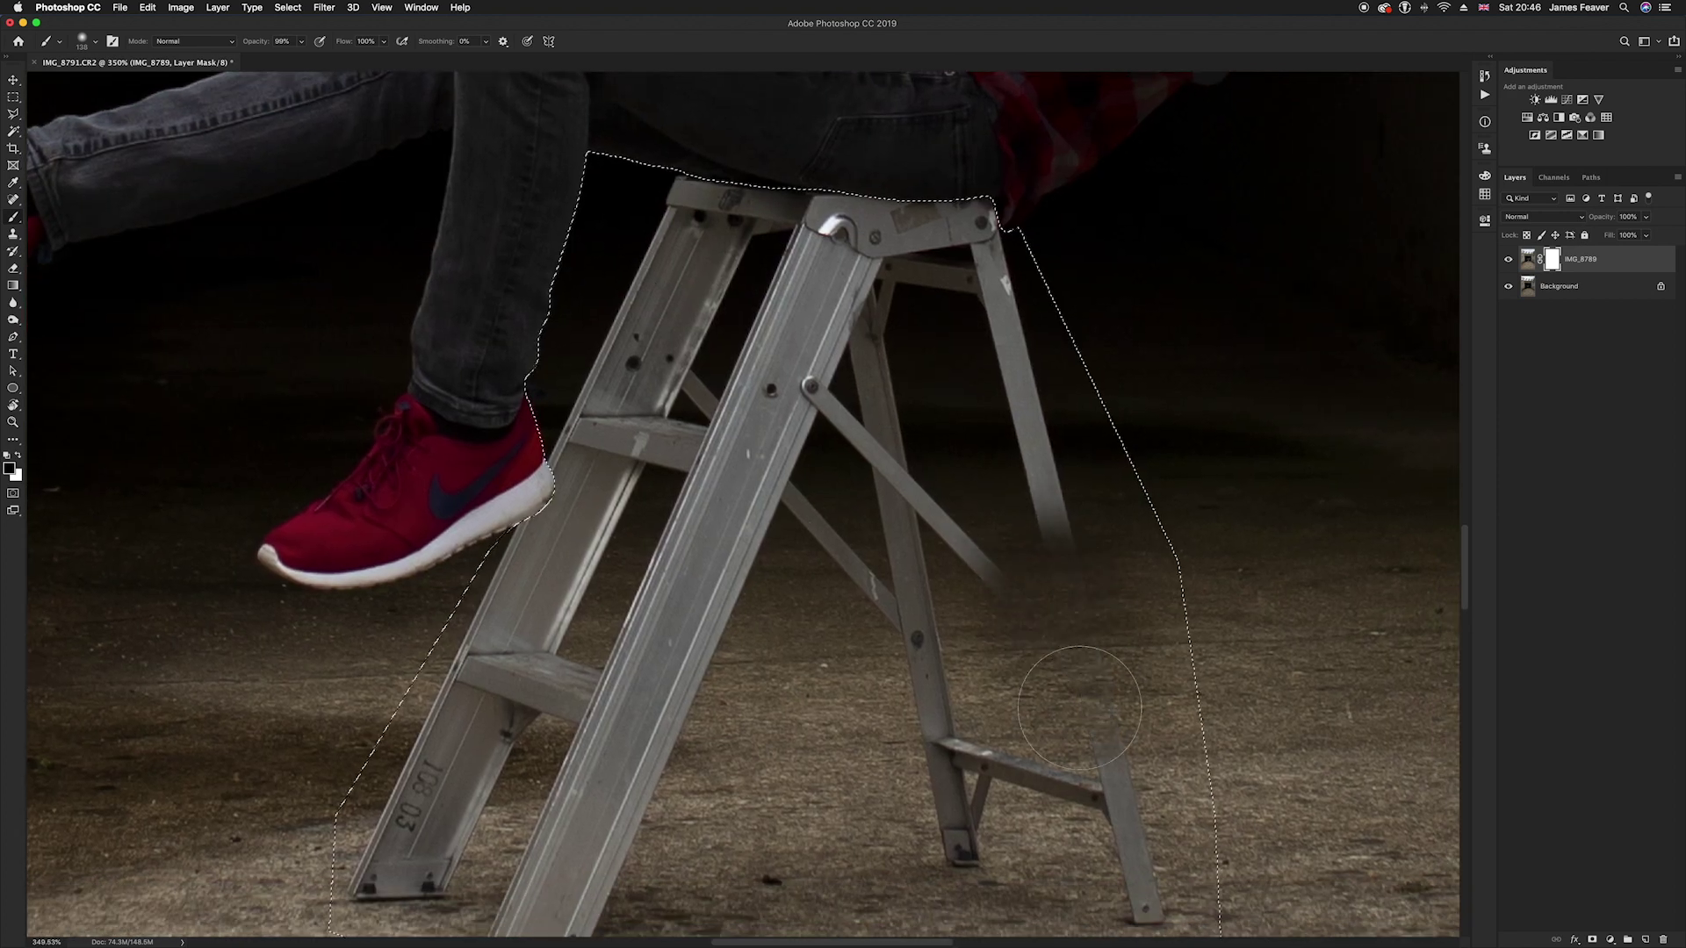
scroll(1089, 702, down, 5)
mouse_move(1018, 597)
mouse_down()
mouse_move(1089, 720)
mouse_move(1052, 667)
mouse_move(931, 571)
mouse_up()
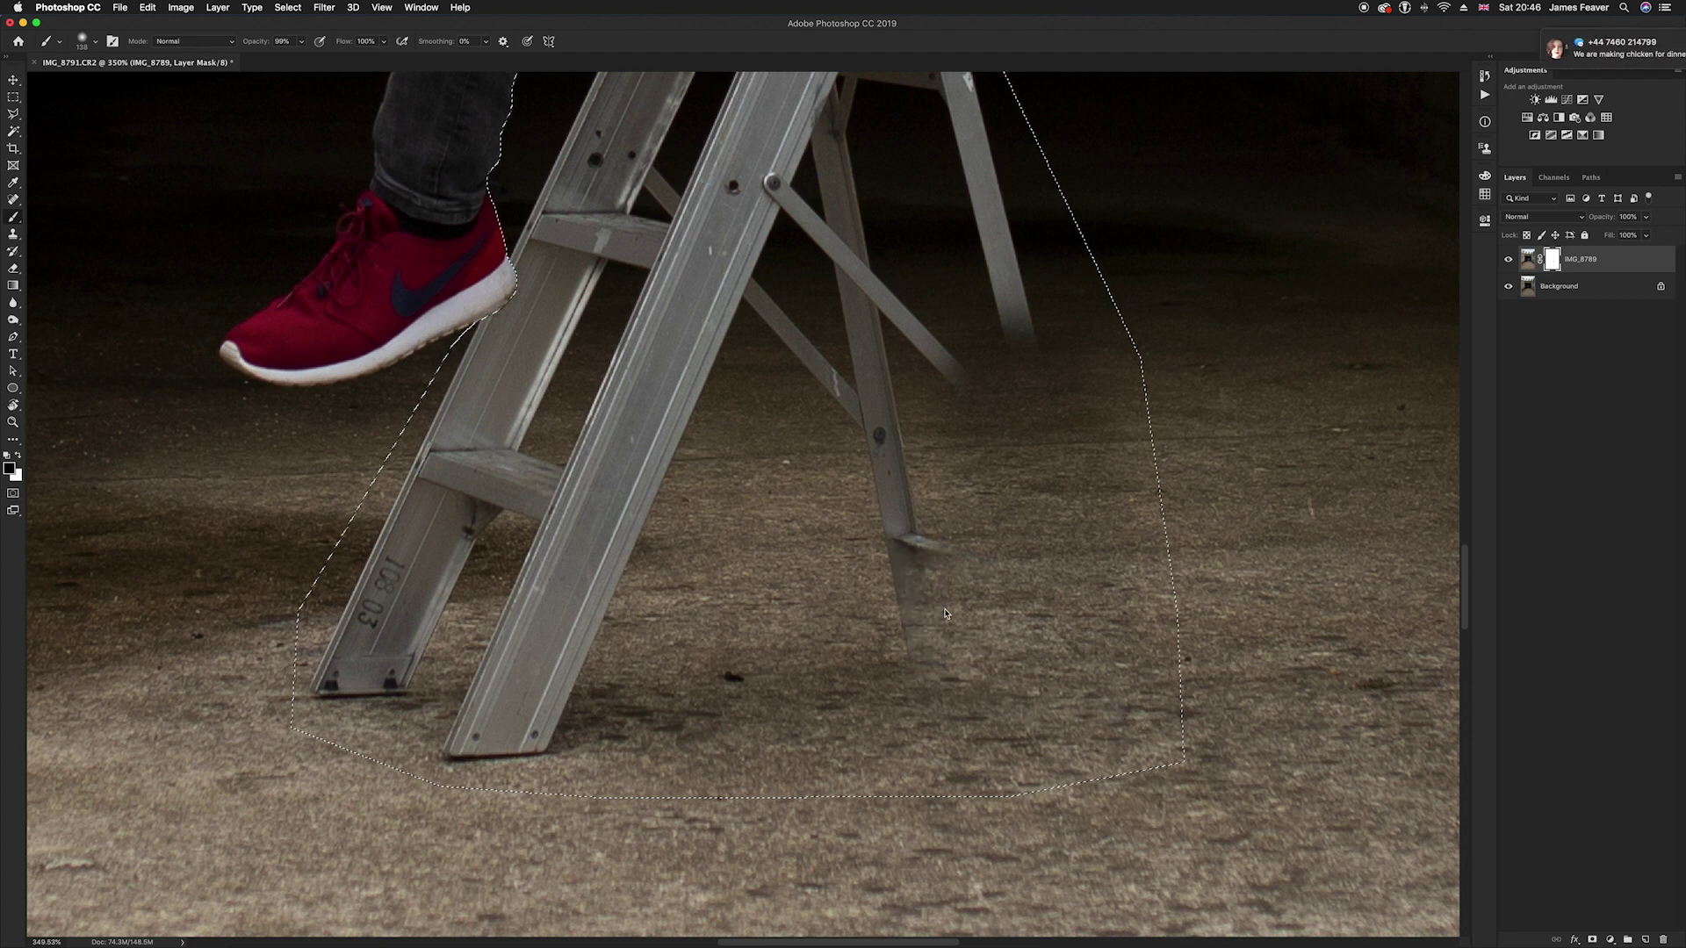
mouse_move(632, 570)
mouse_down()
mouse_move(553, 605)
mouse_move(518, 703)
mouse_move(422, 720)
mouse_move(351, 650)
mouse_move(562, 368)
mouse_move(685, 369)
mouse_move(860, 492)
mouse_move(887, 365)
mouse_move(891, 615)
mouse_up()
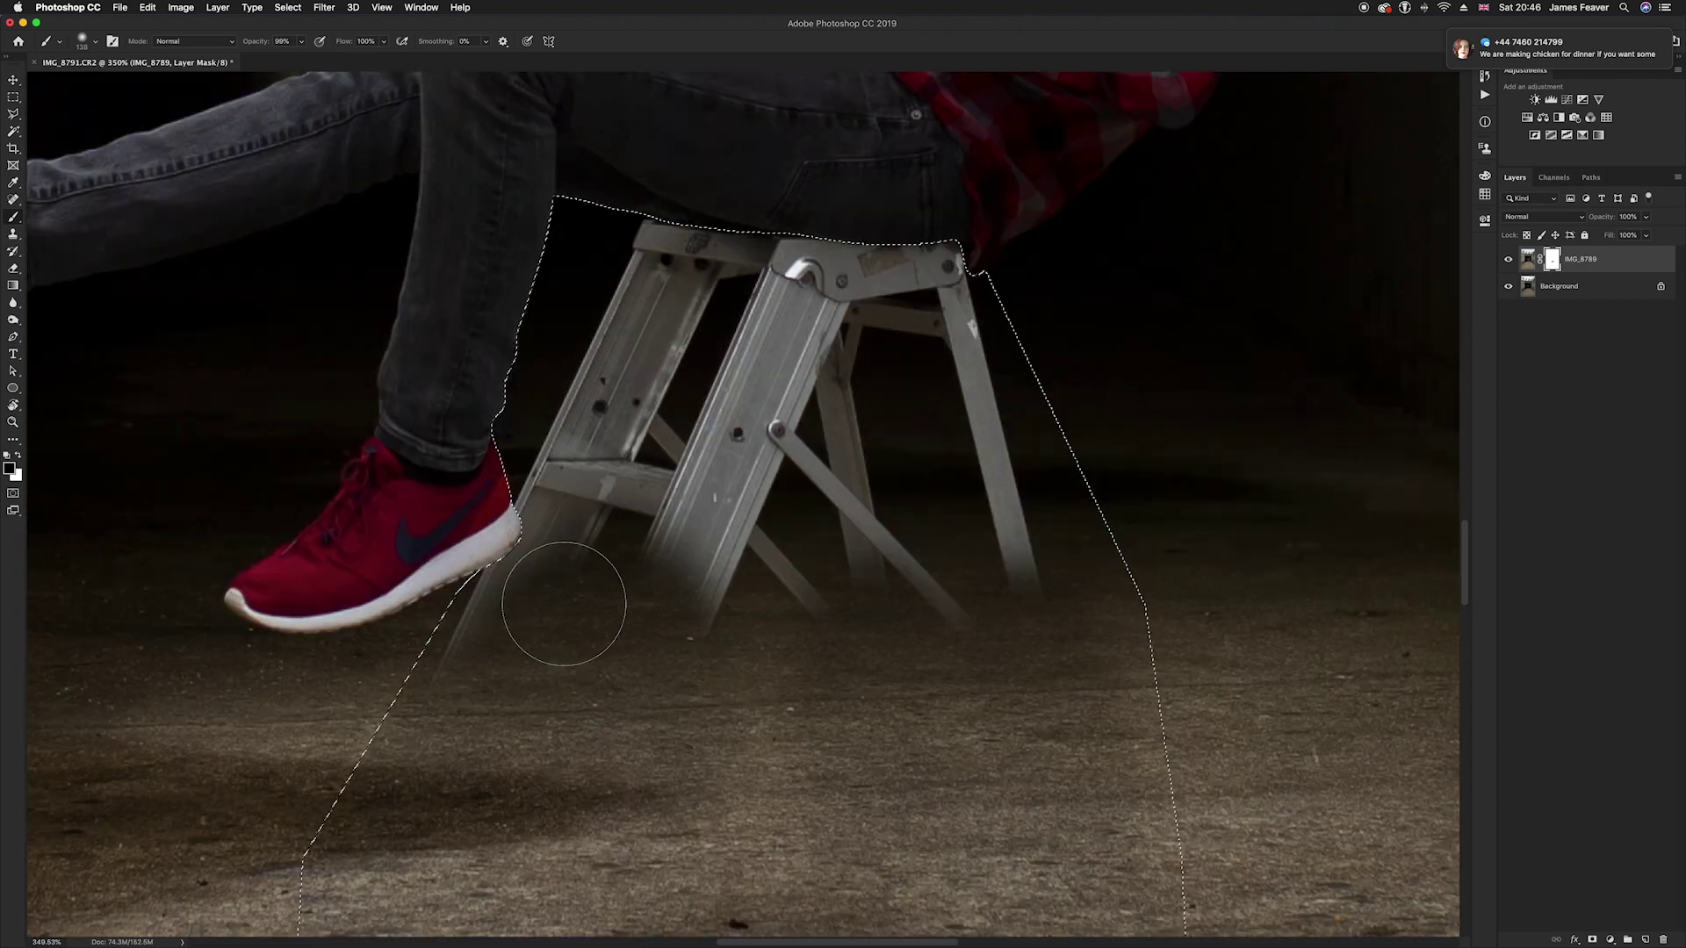
mouse_move(558, 602)
mouse_down()
mouse_move(489, 602)
mouse_move(621, 388)
mouse_move(852, 263)
mouse_move(933, 281)
mouse_move(1016, 576)
mouse_move(861, 469)
mouse_move(753, 345)
mouse_move(614, 357)
mouse_up()
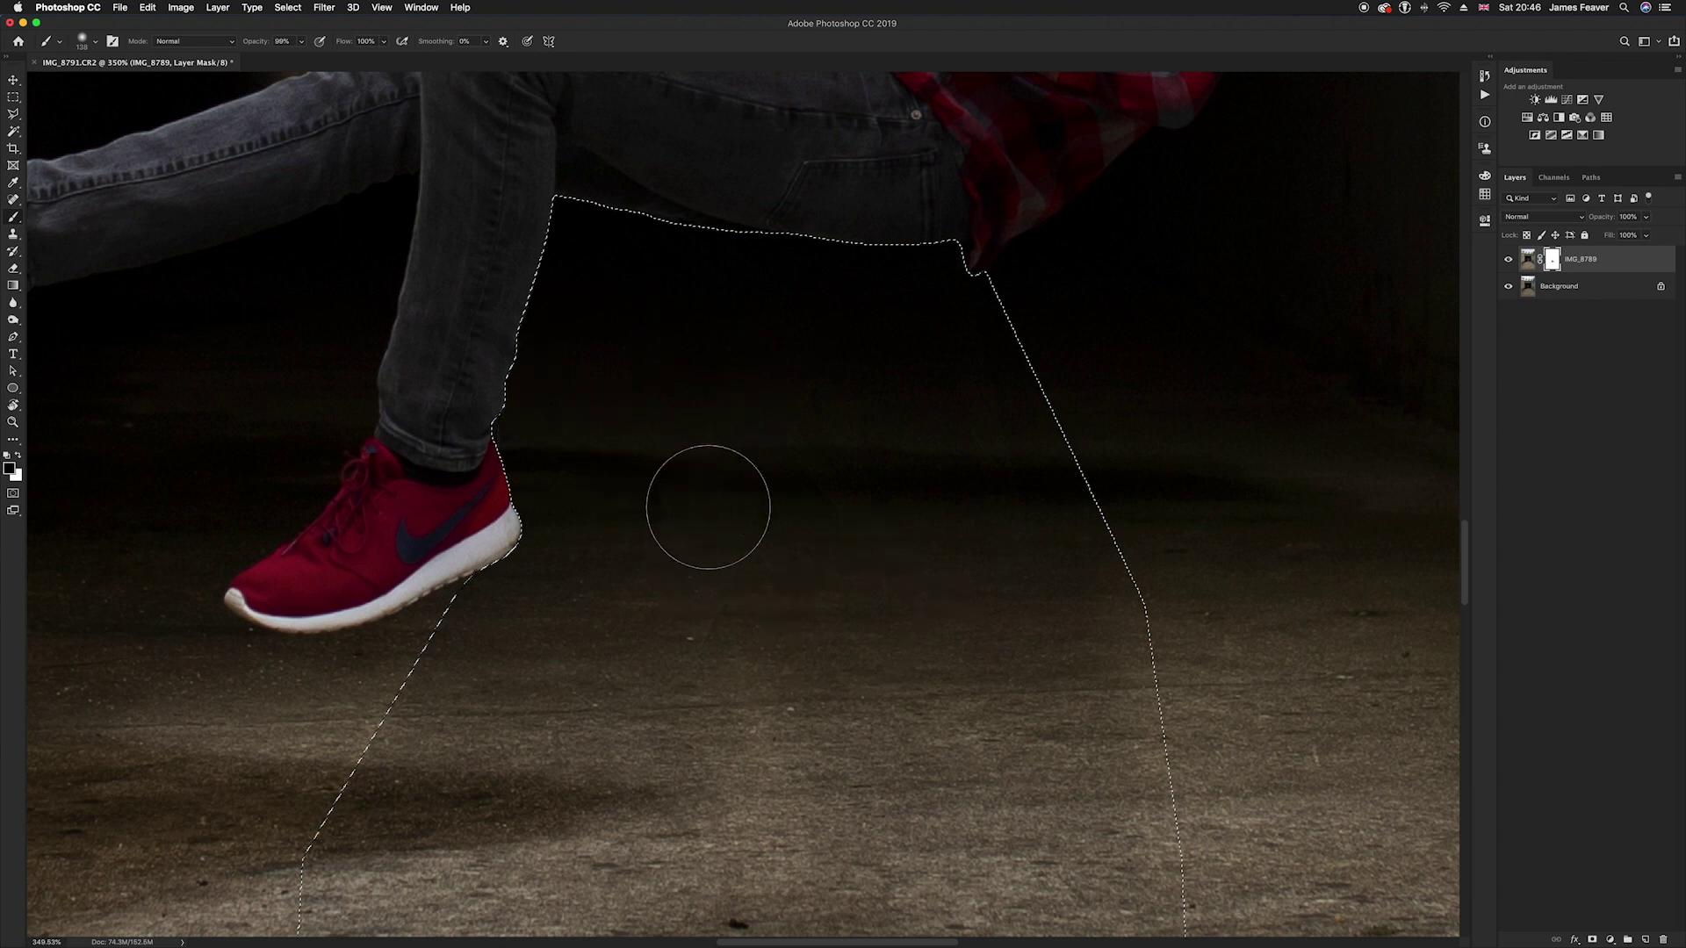
drag(715, 523, 715, 538)
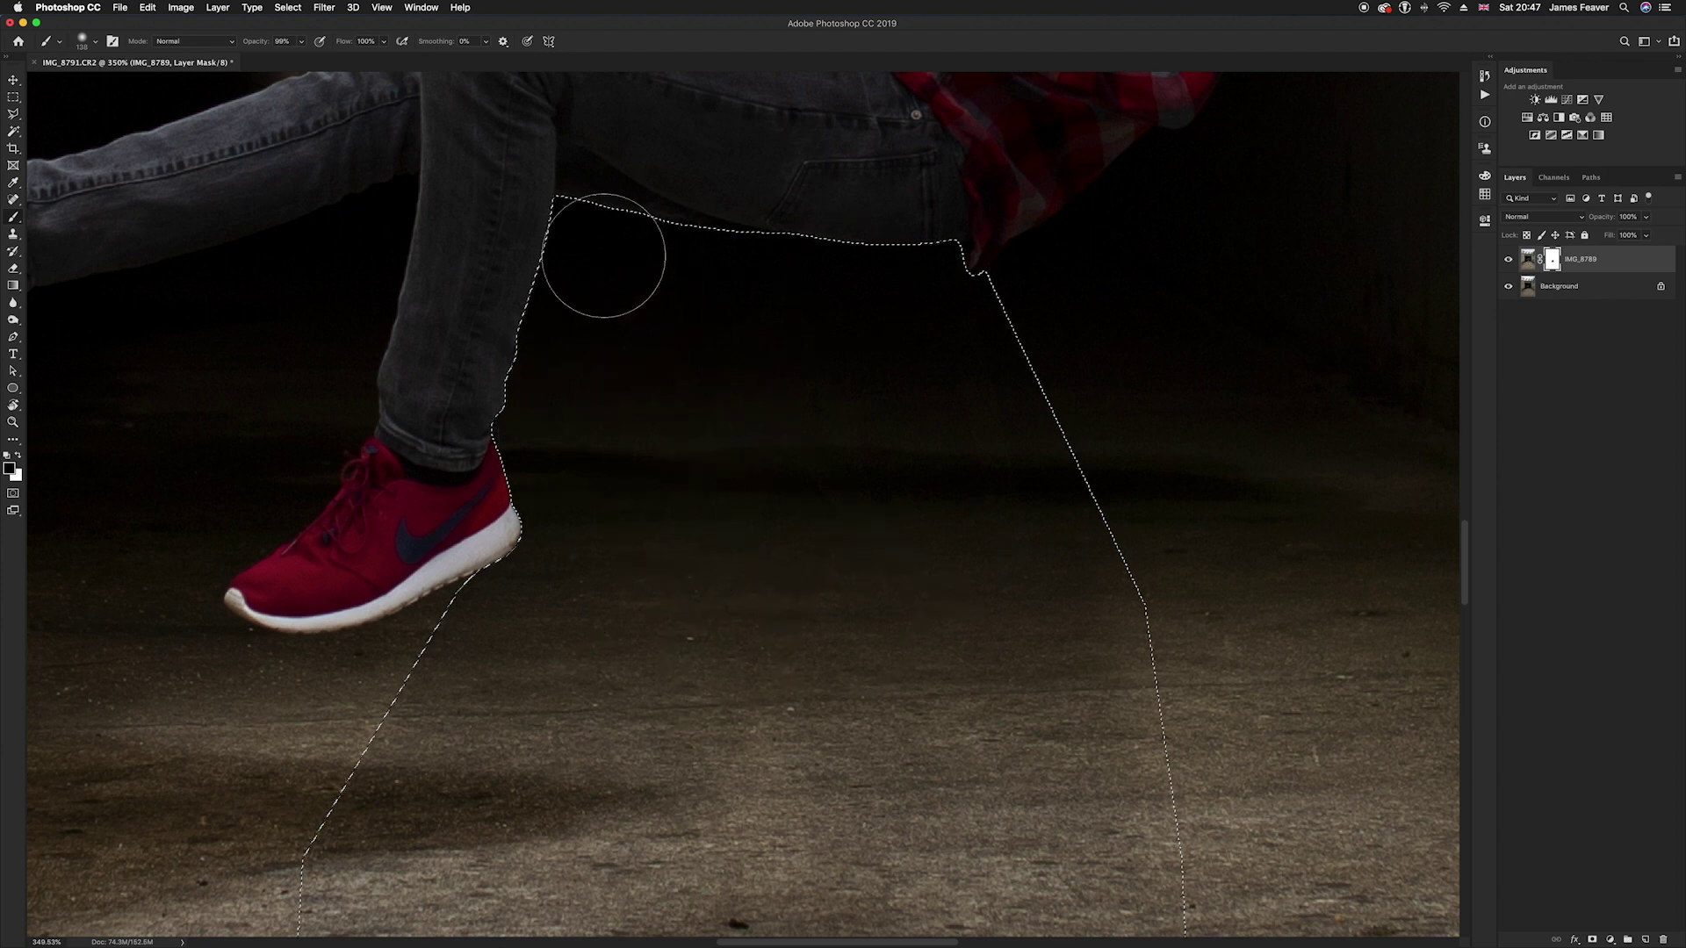
scroll(884, 250, down, 5)
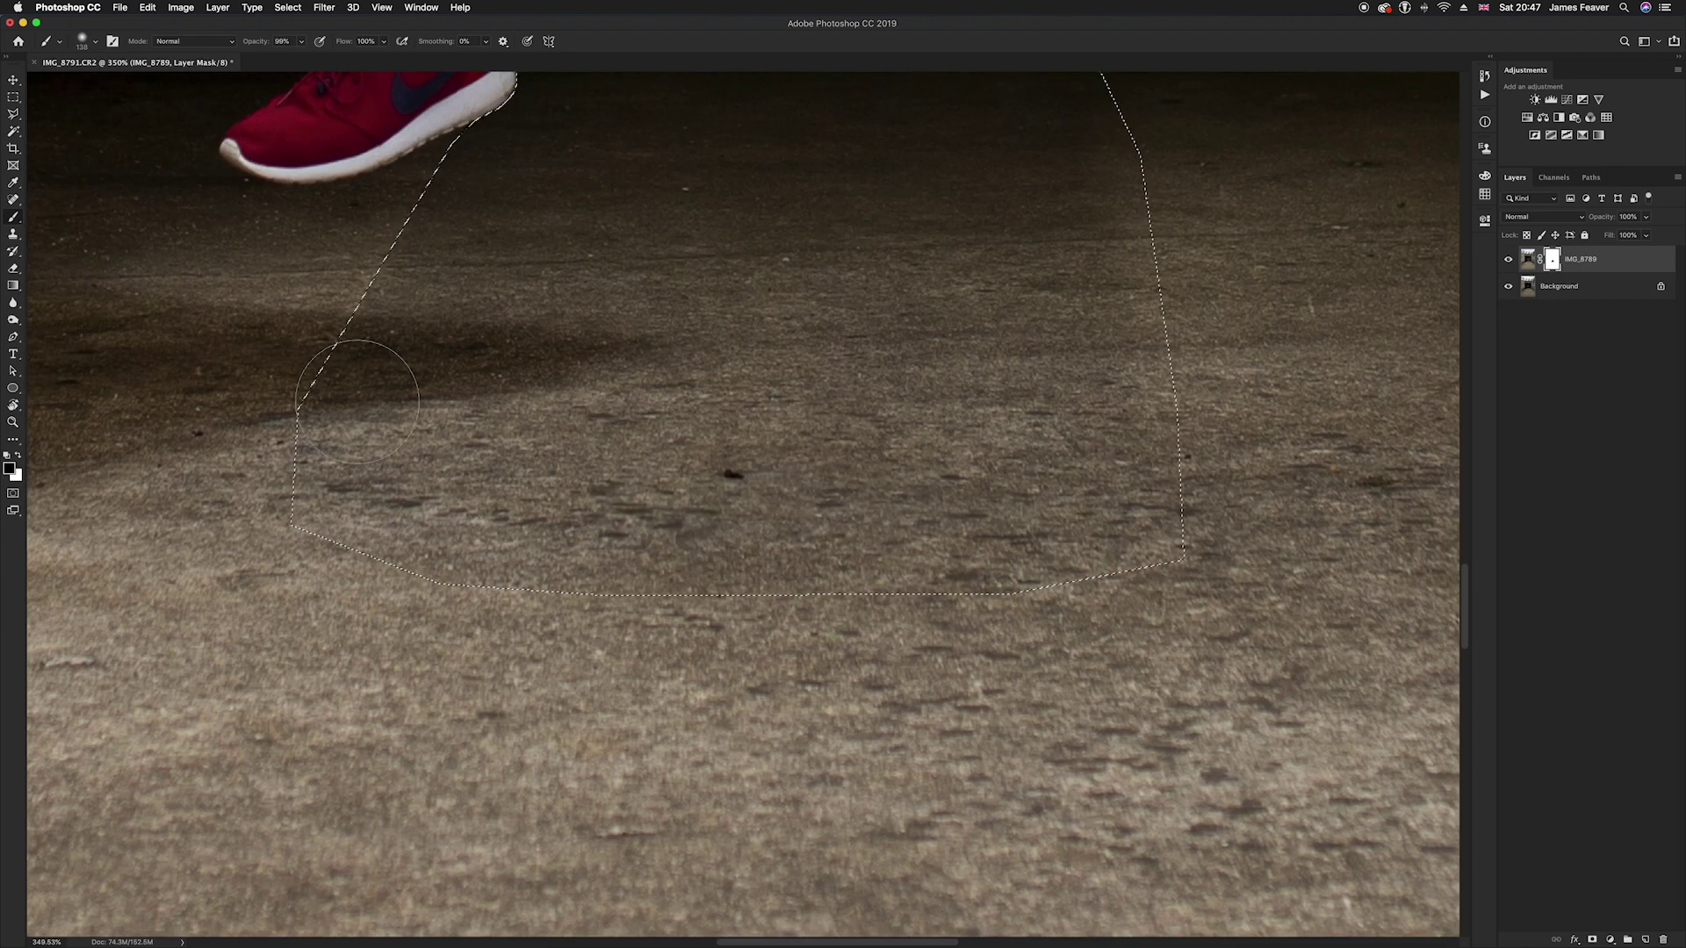
scroll(682, 399, down, 5)
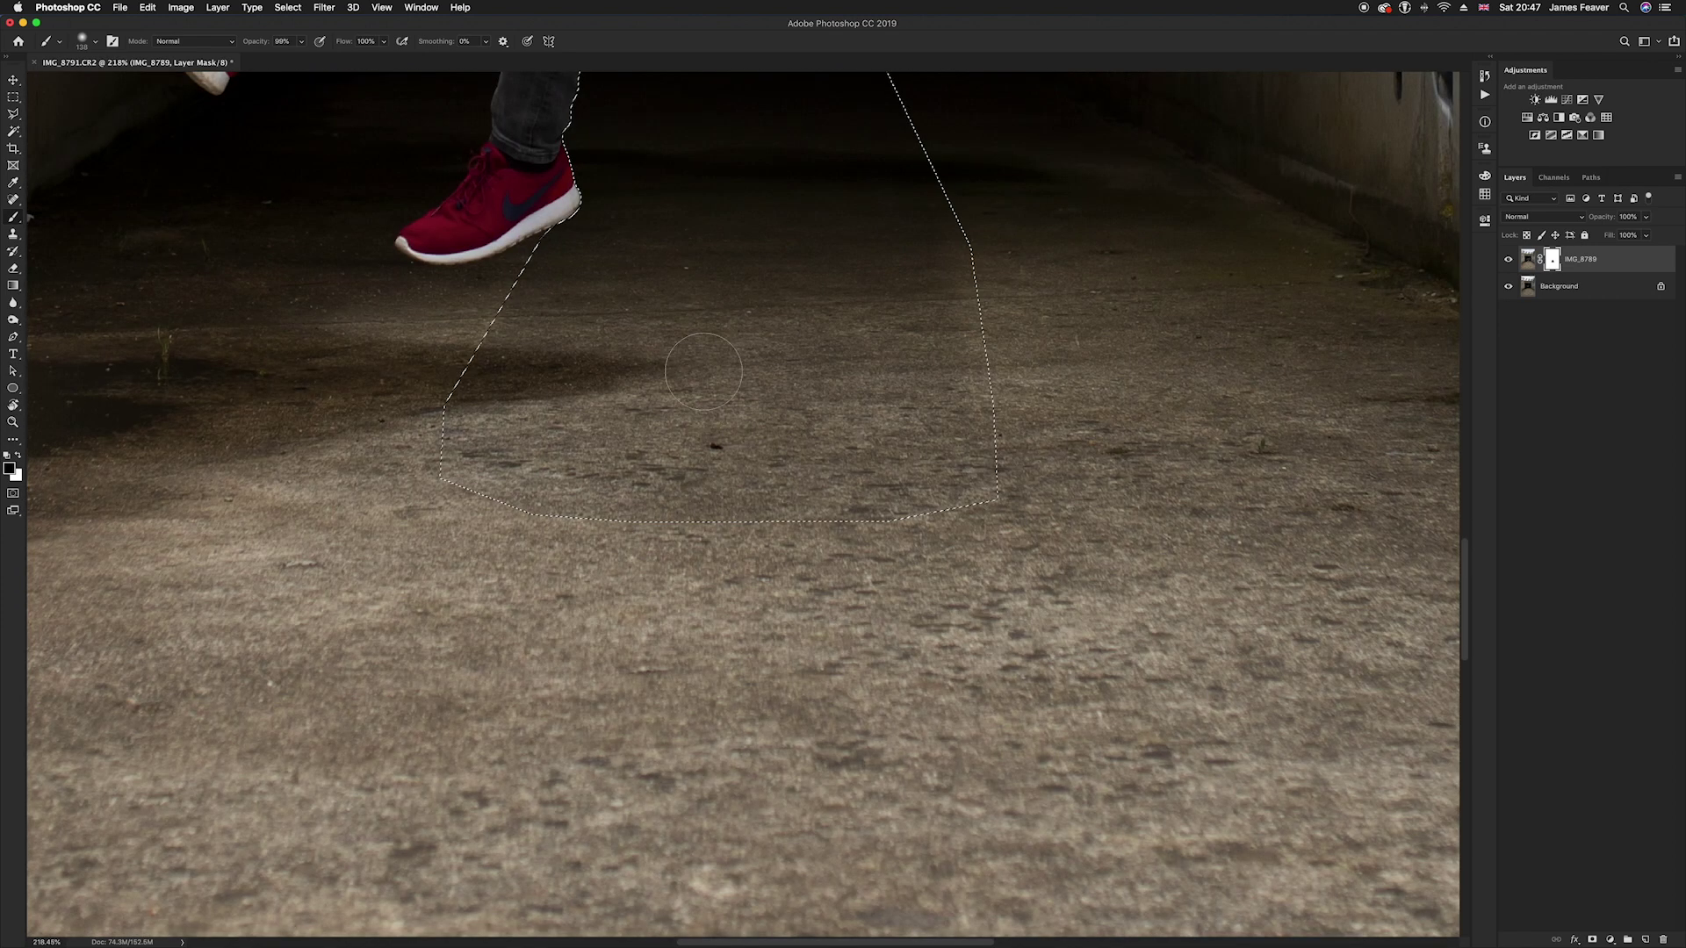
scroll(772, 606, up, 3)
key(ctrl+d)
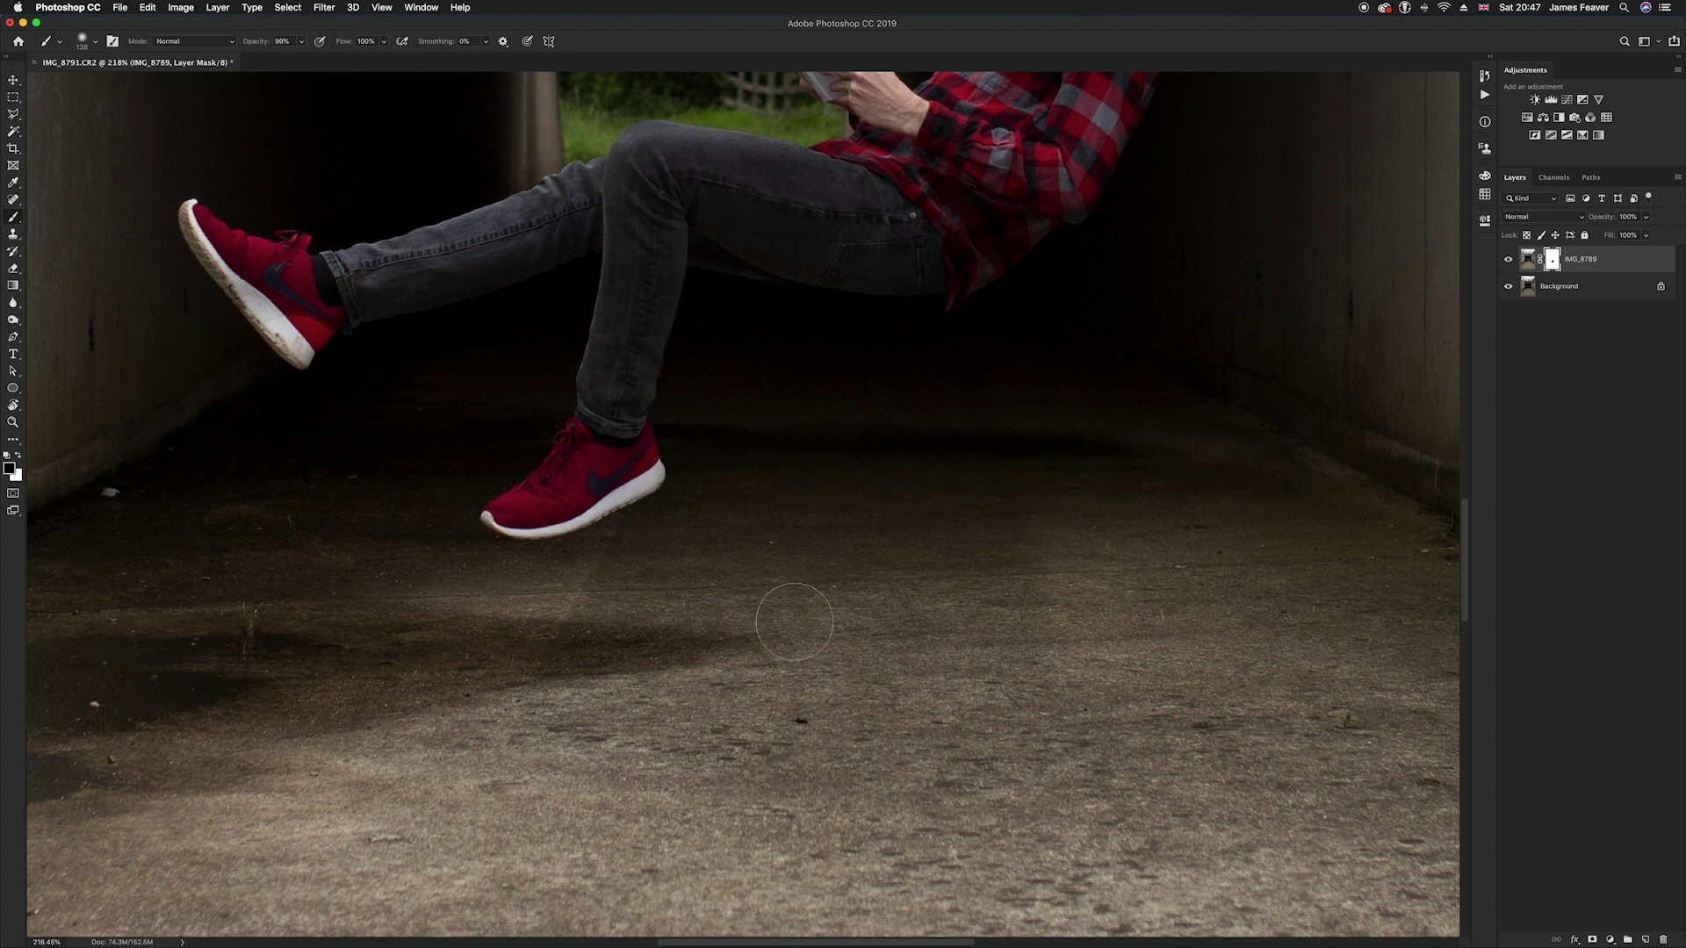
Resize the brush to about 126 pixels and blend the floor below the floating man
scroll(575, 620, up, 5)
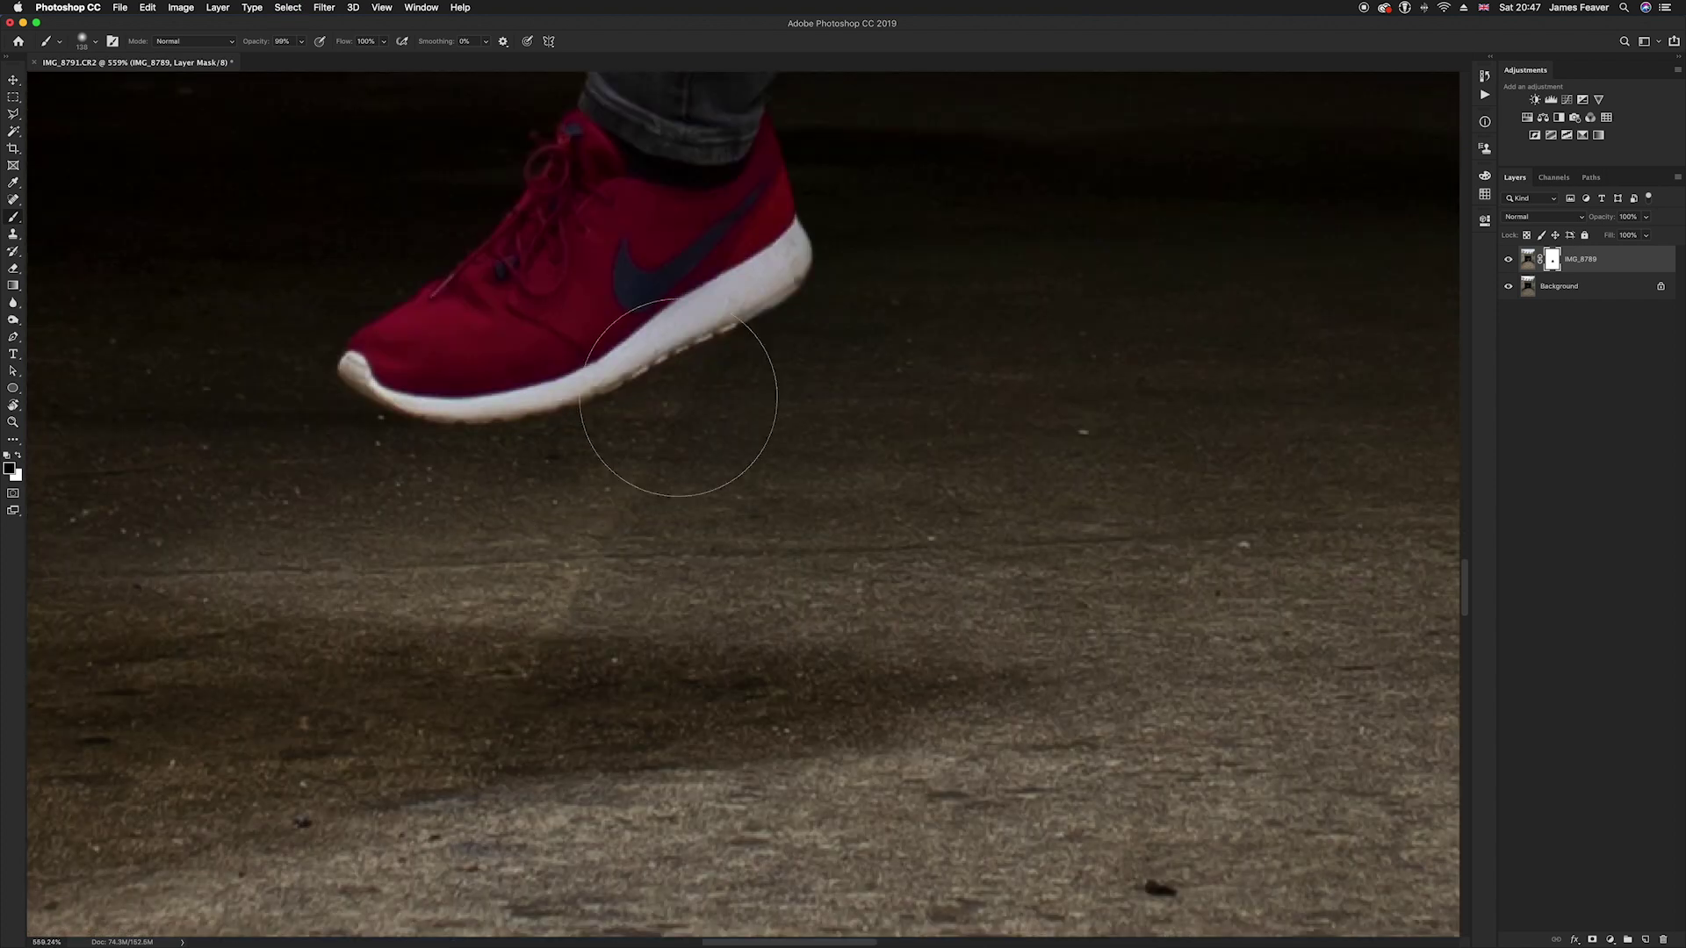
scroll(527, 712, down, 3)
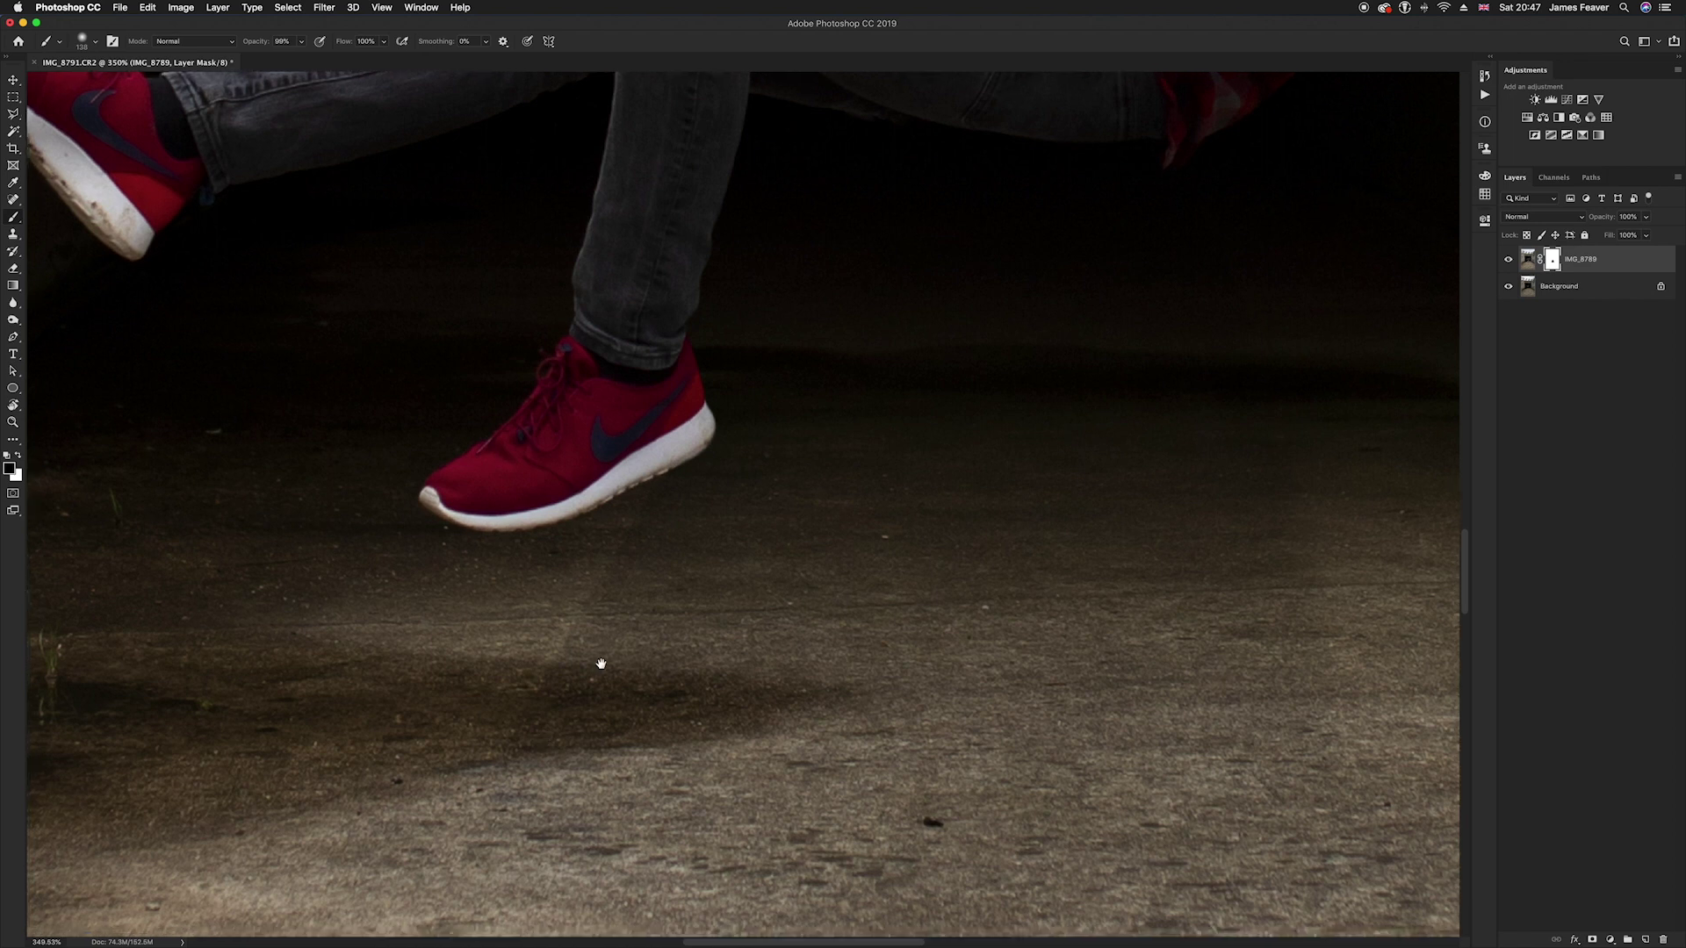
drag(601, 663, 804, 467)
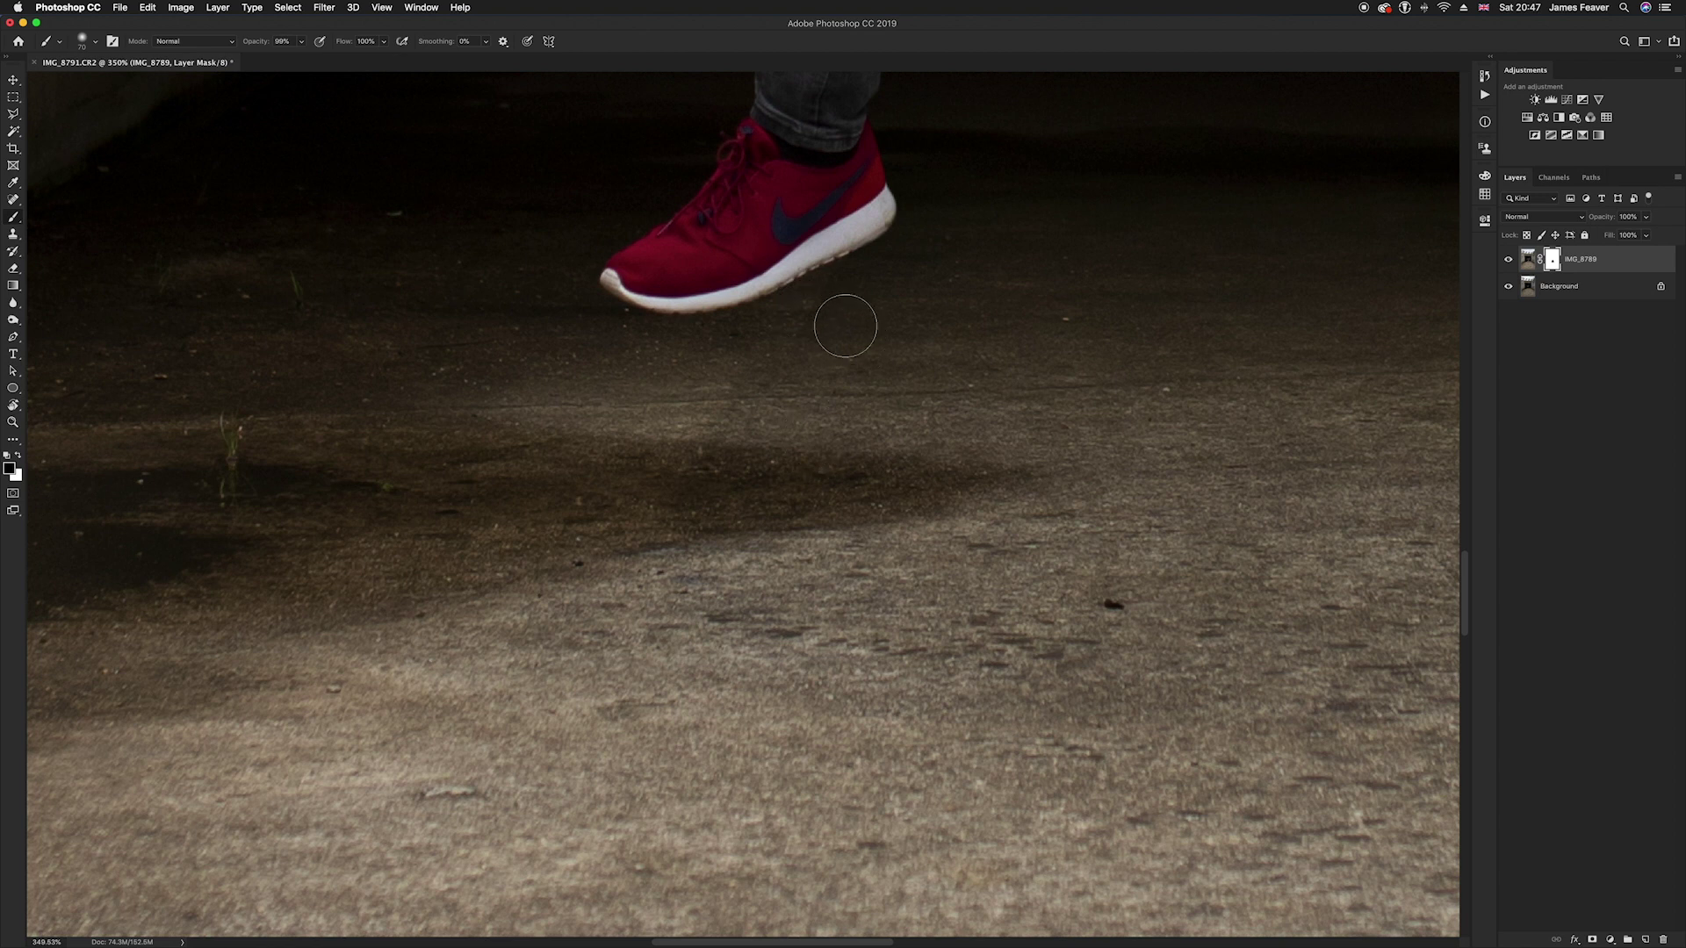
scroll(698, 575, down, 3)
drag(698, 579, 785, 563)
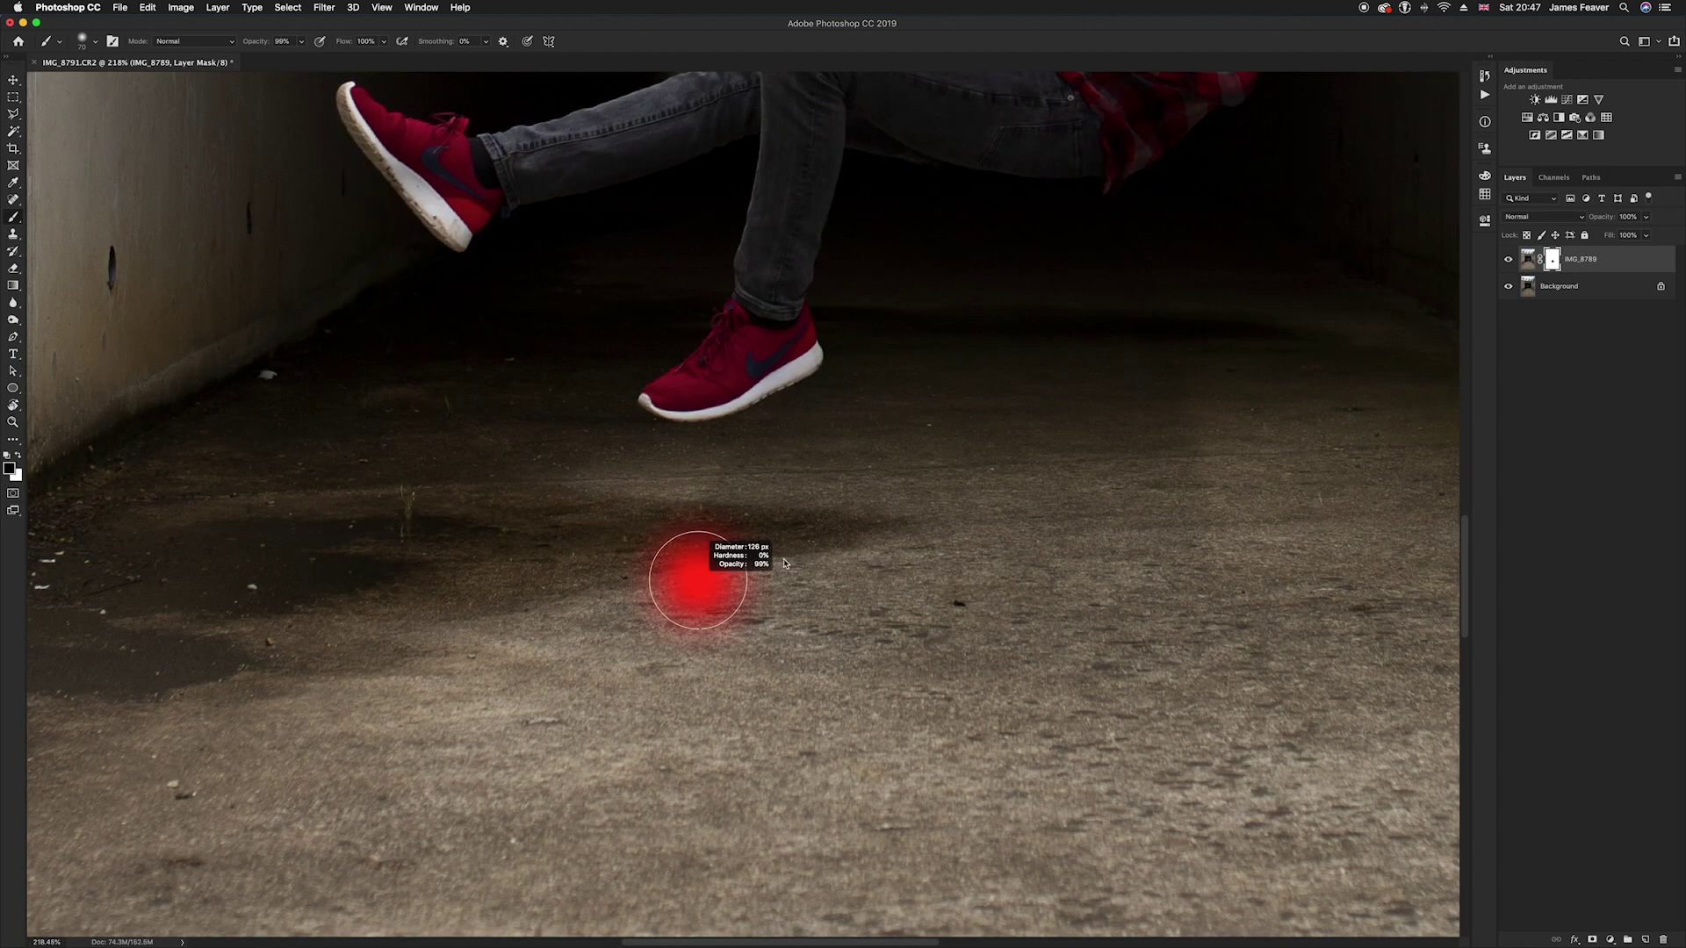
scroll(785, 563, right, 5)
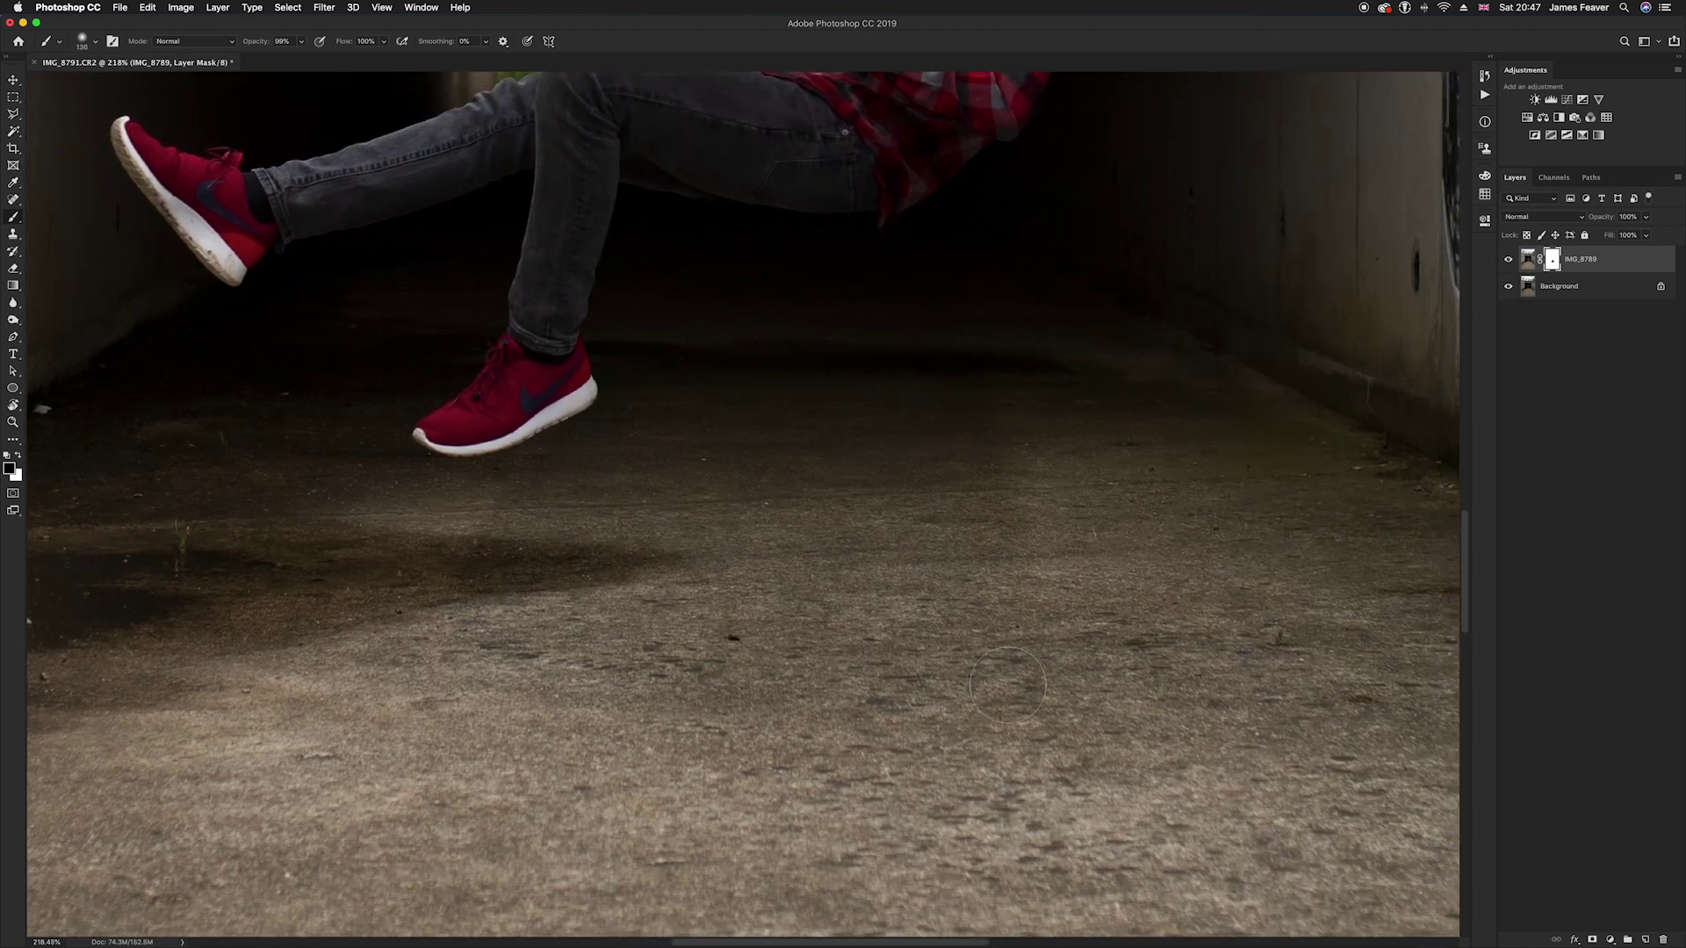
scroll(1044, 455, down, 2)
scroll(1048, 492, down, 2)
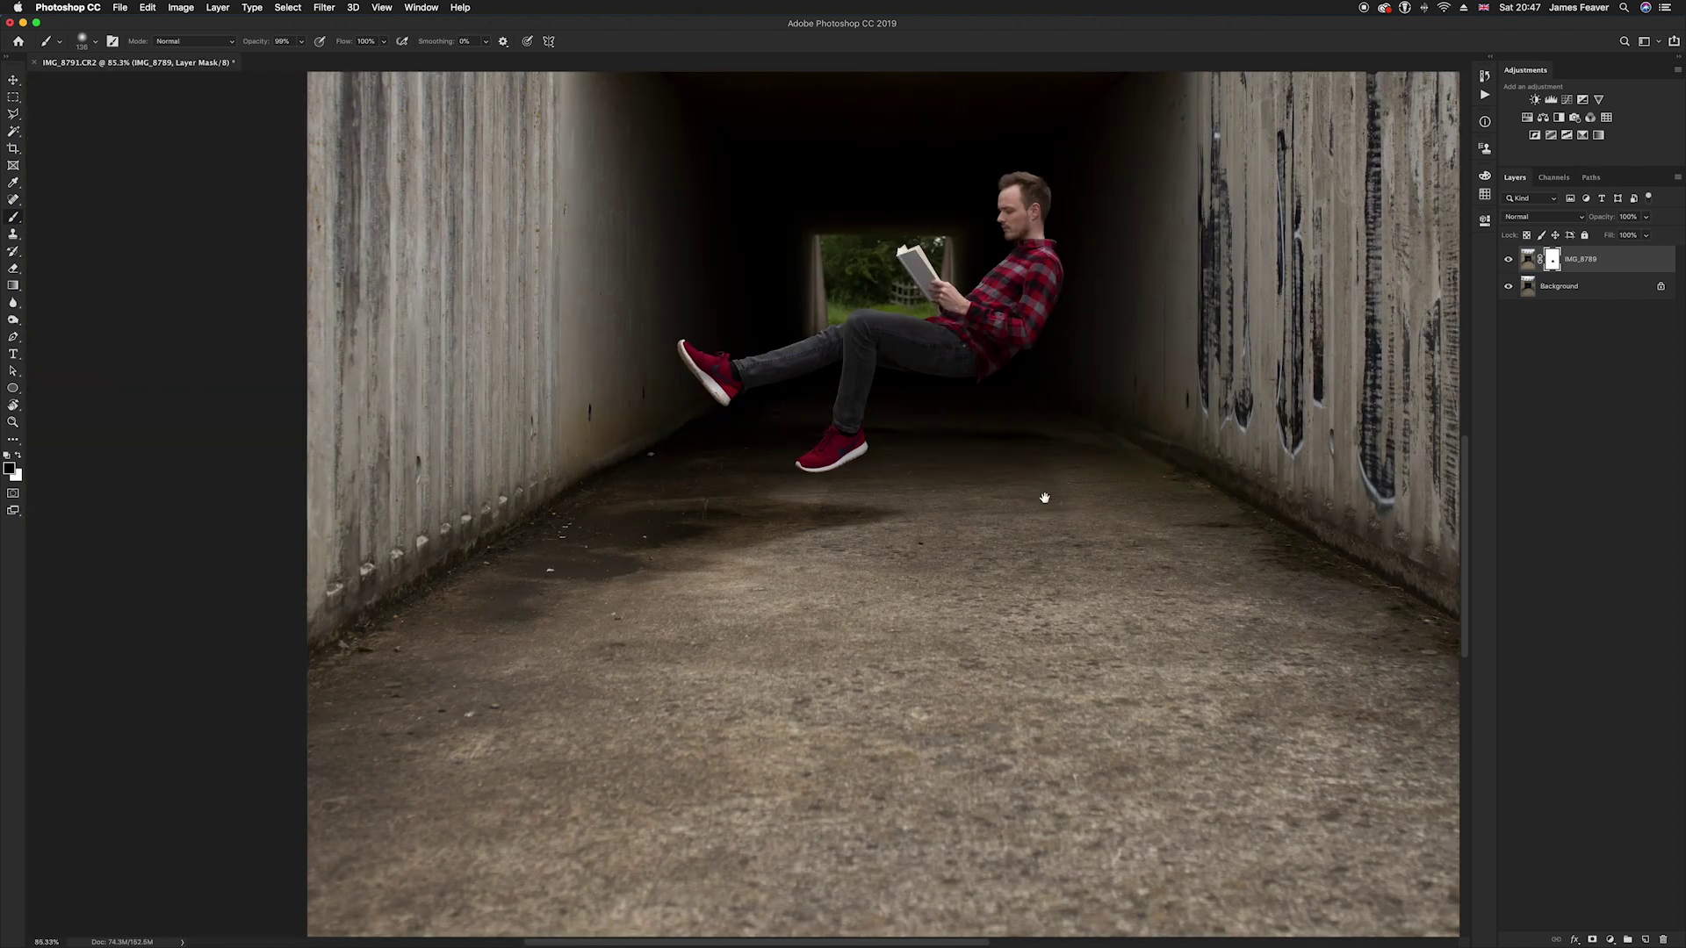
scroll(1042, 493, right, 3)
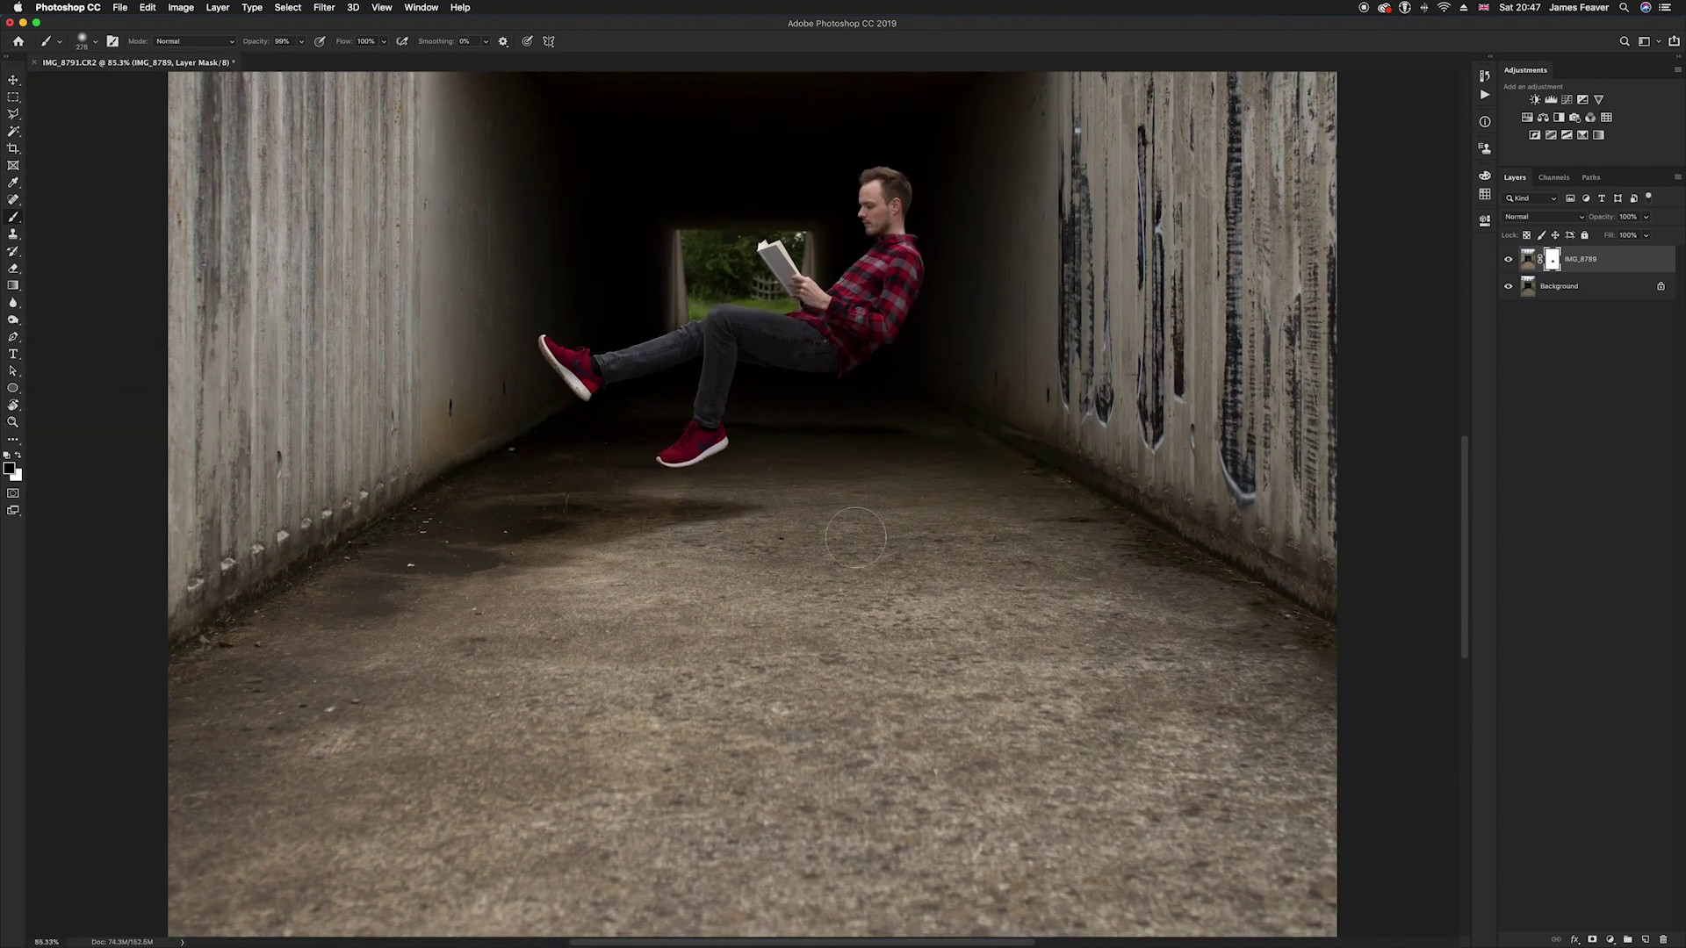
drag(856, 532, 1231, 602)
scroll(1232, 603, down, 2)
scroll(986, 478, right, 2)
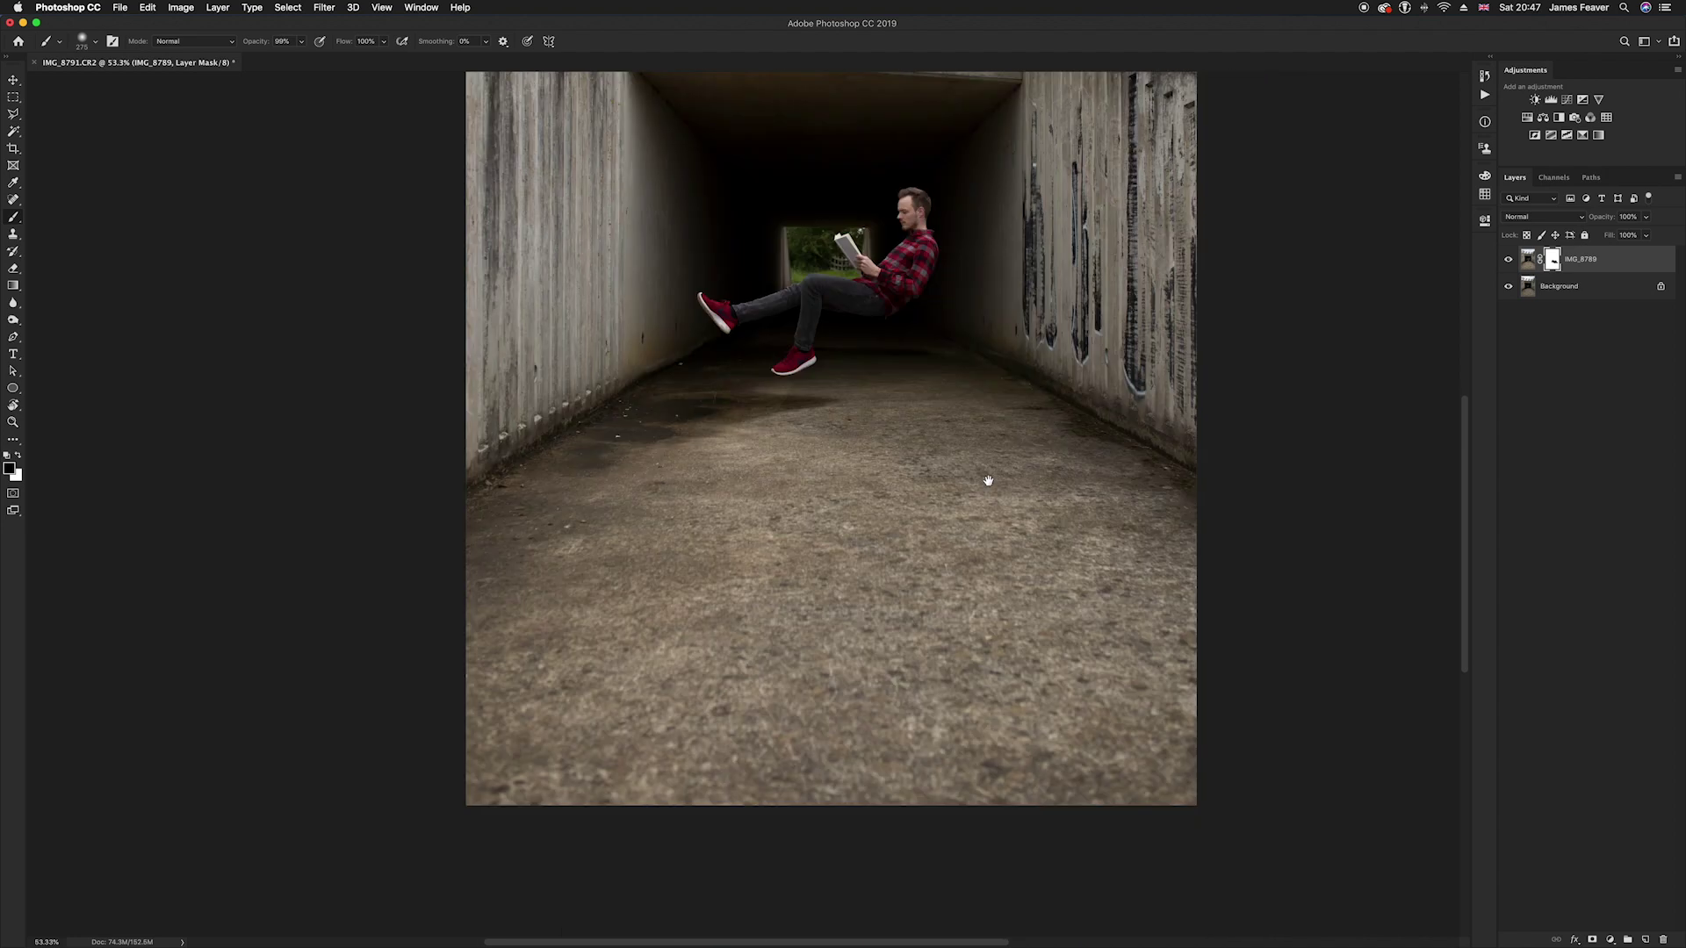
scroll(986, 478, down, 2)
Paint along the tunnel top to reveal the grey cloudy sky, then view the mask alone
mouse_move(884, 481)
mouse_down()
mouse_move(399, 481)
mouse_move(1223, 534)
mouse_move(1177, 621)
mouse_move(593, 729)
mouse_move(227, 757)
mouse_up()
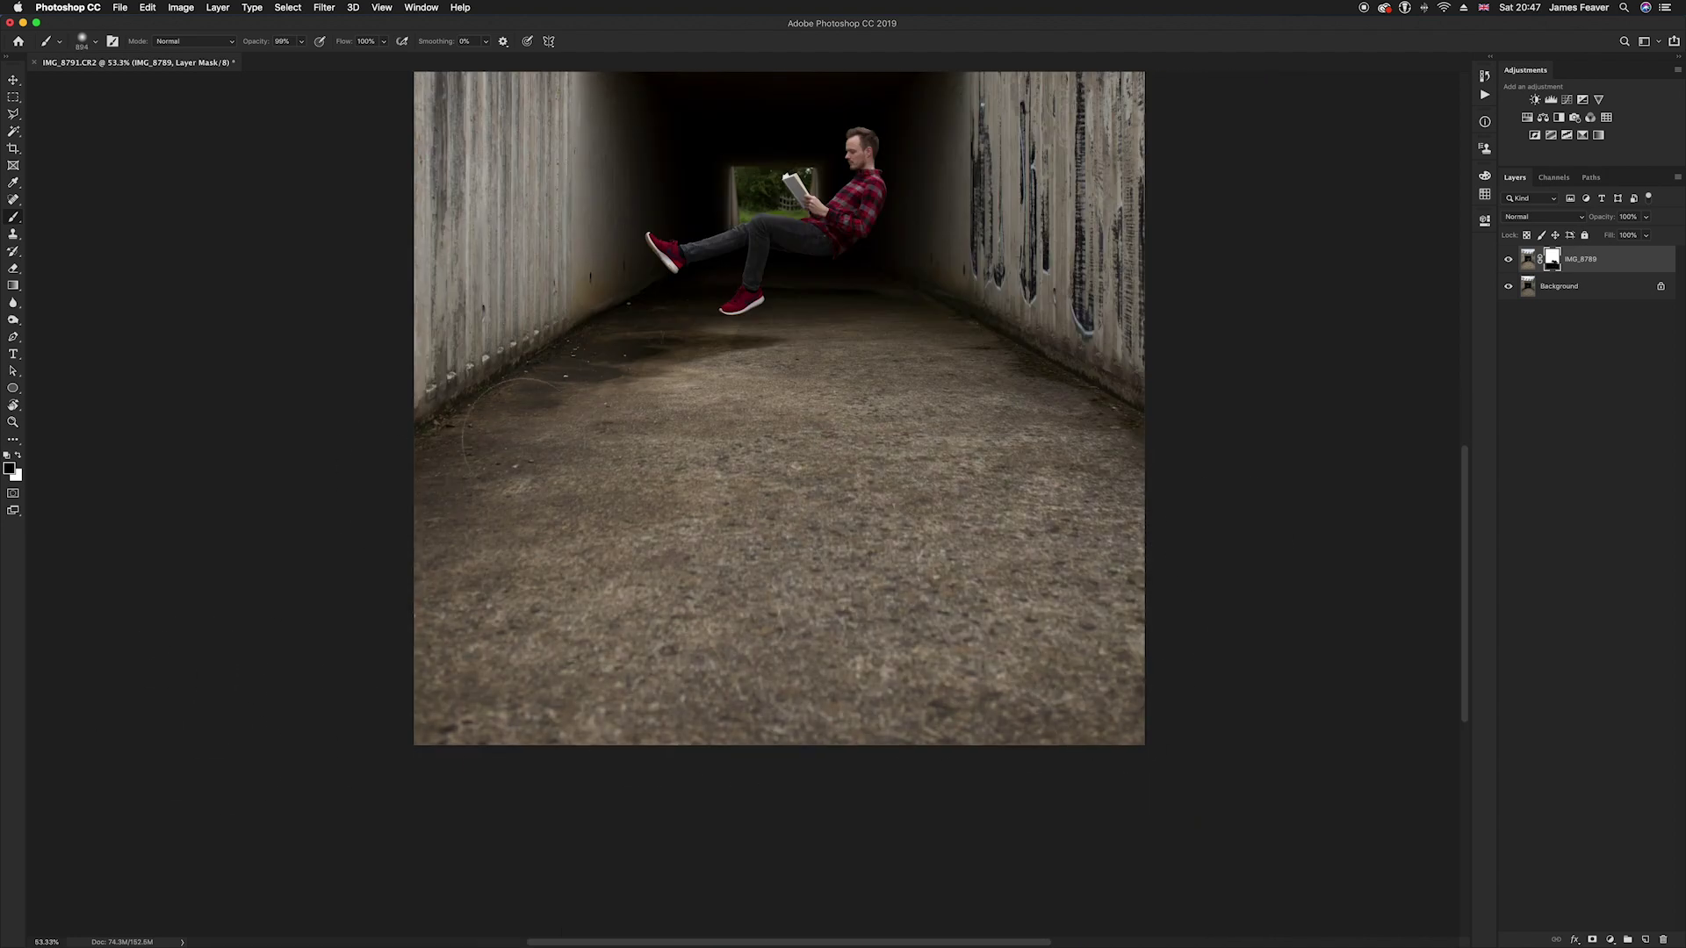
scroll(531, 412, up, 2)
drag(745, 421, 614, 422)
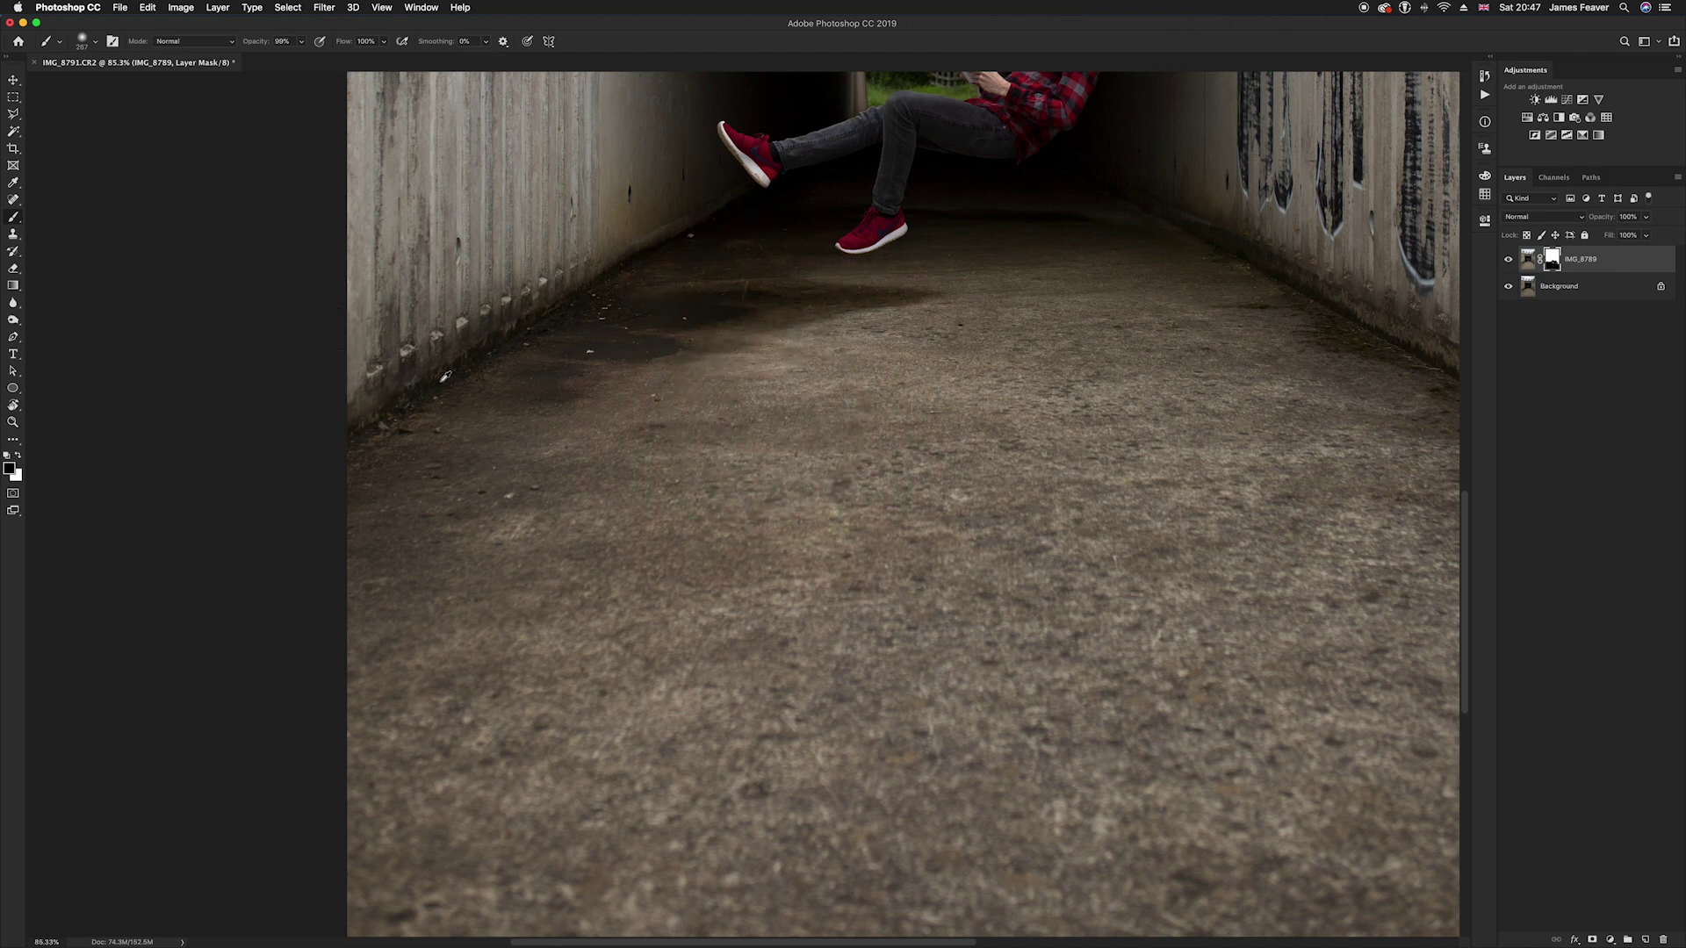
drag(453, 346, 562, 582)
drag(693, 488, 764, 488)
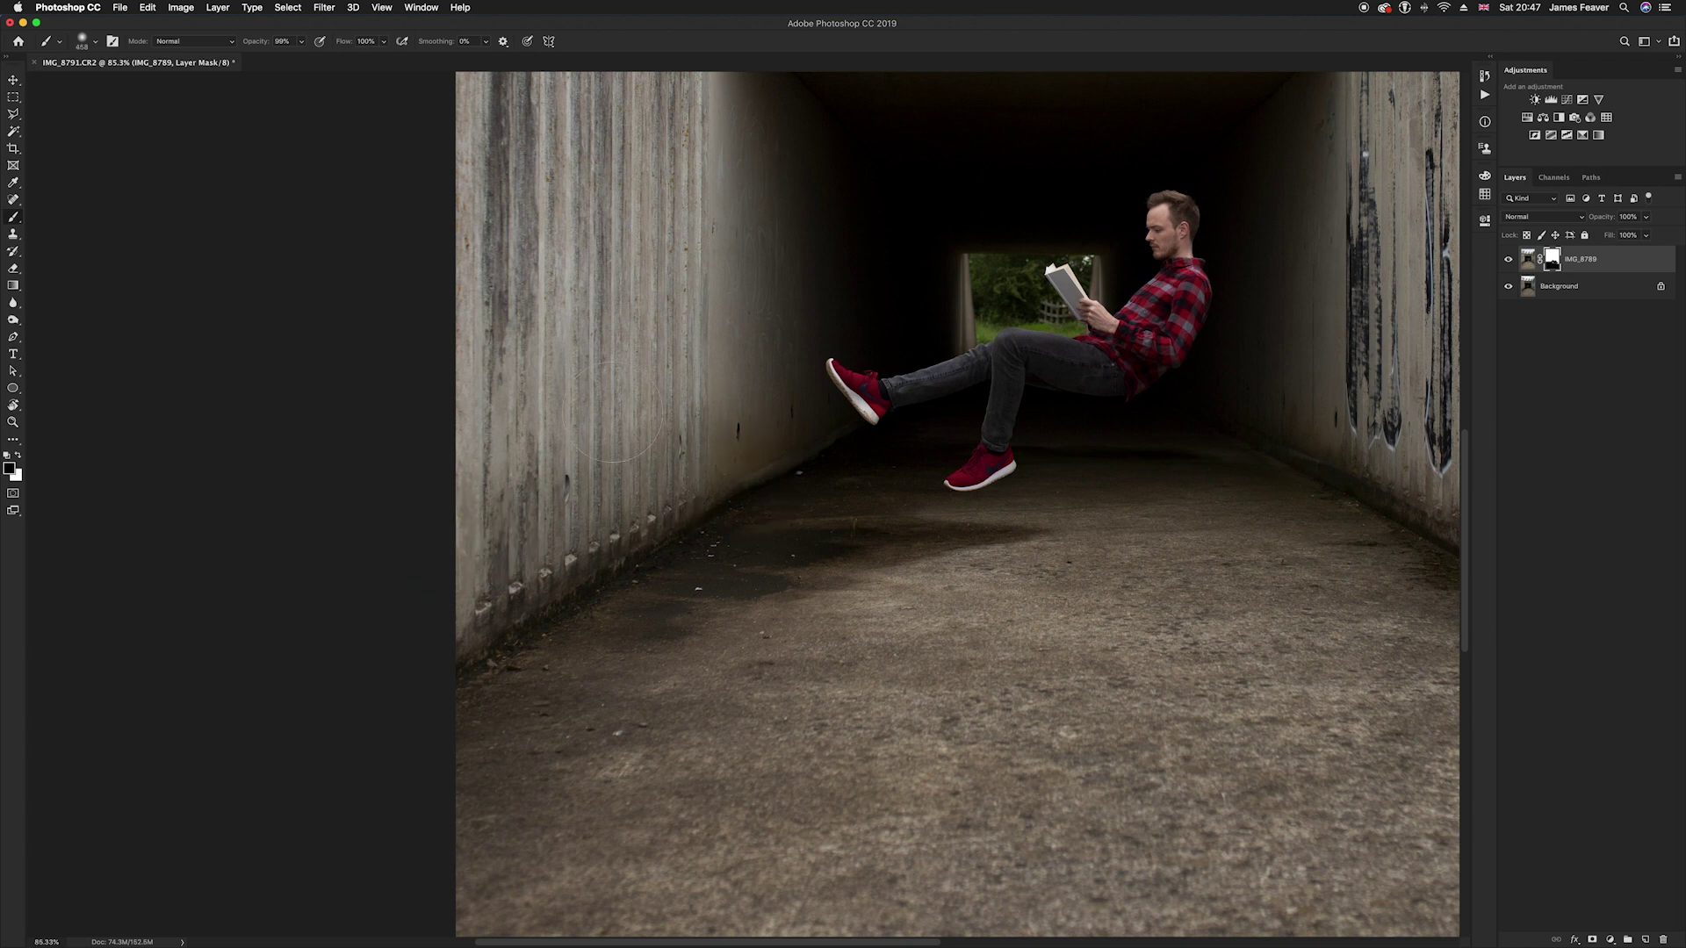
scroll(487, 334, up, 2)
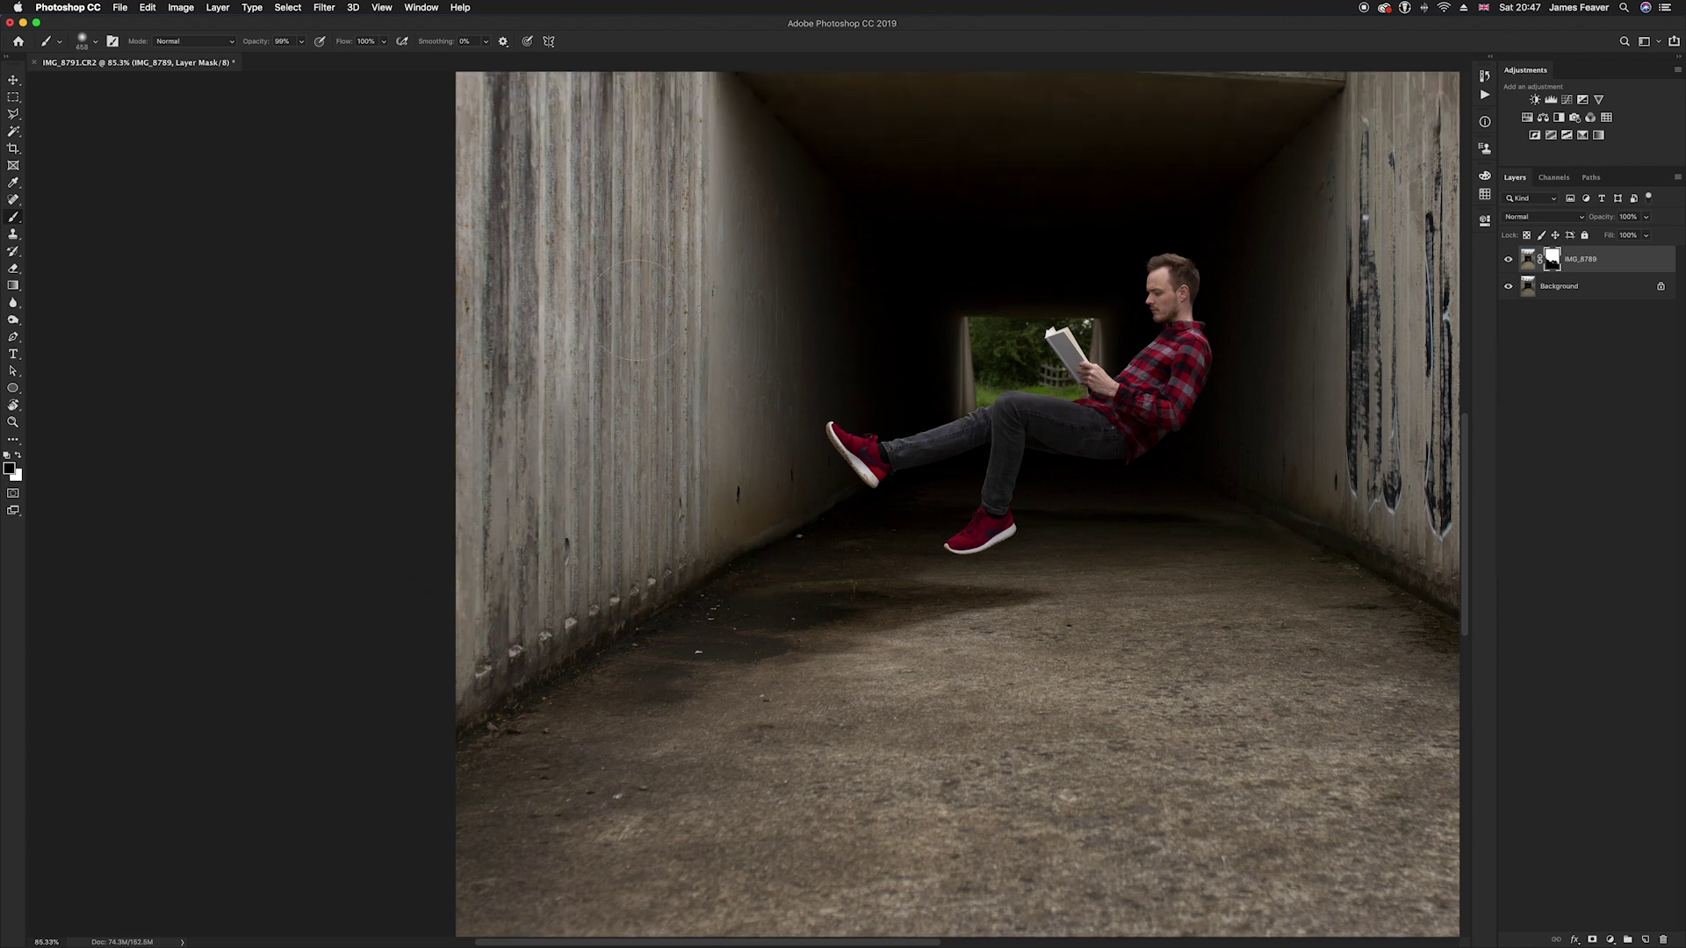
scroll(474, 263, up, 2)
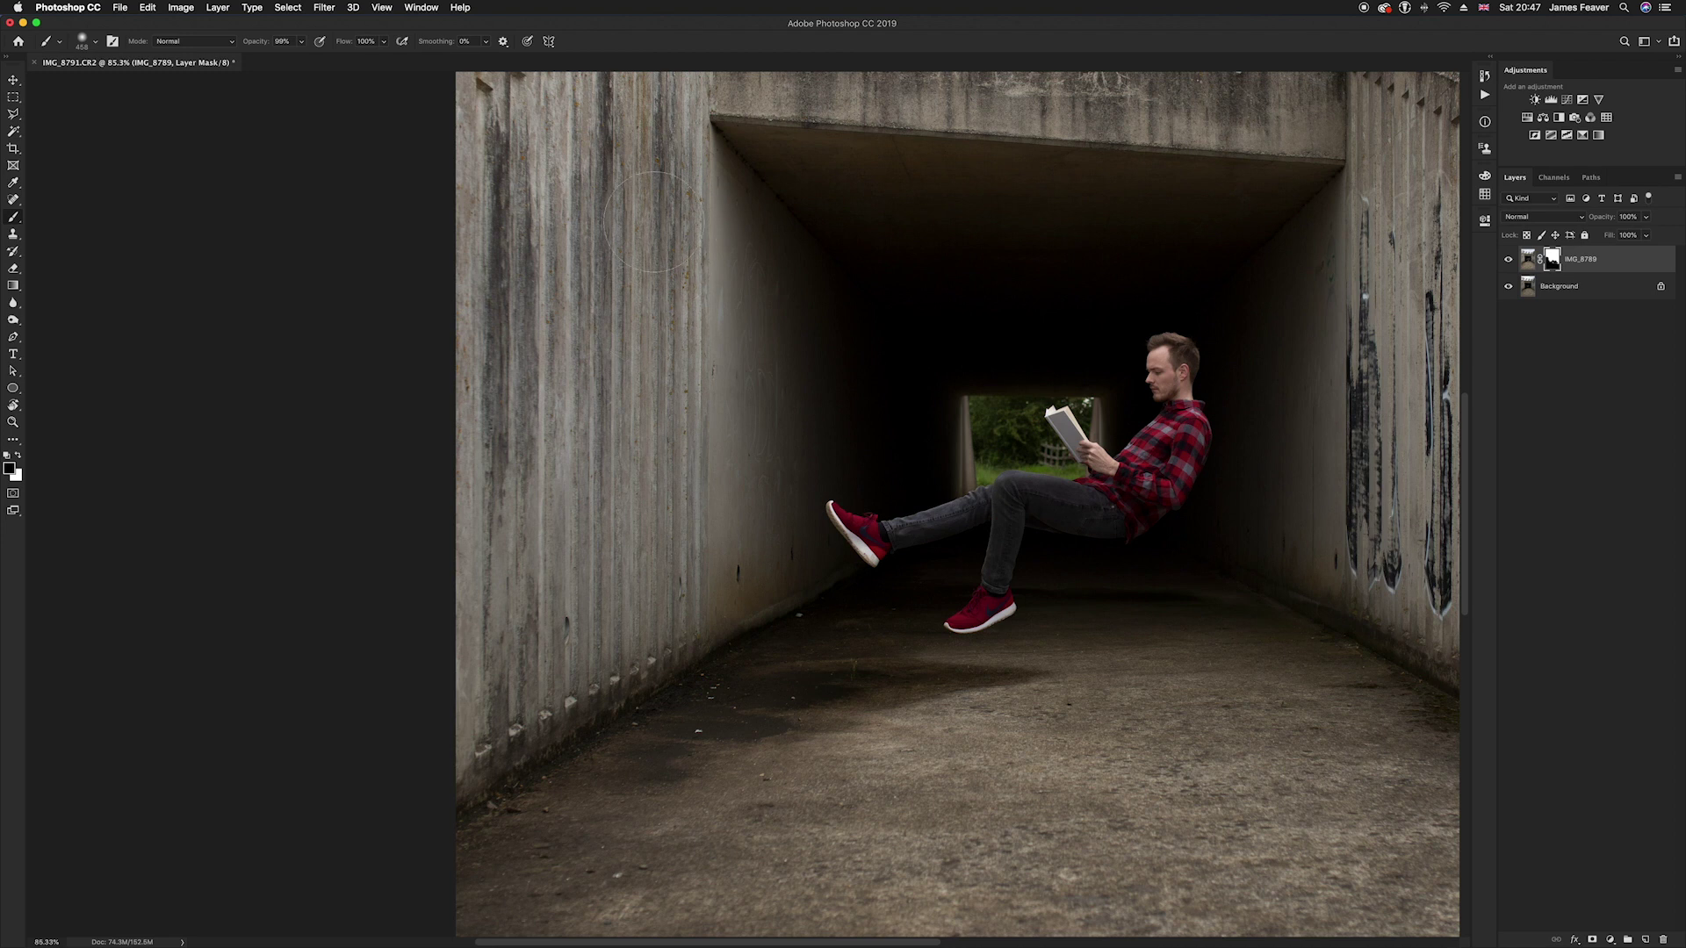
scroll(730, 260, down, 3)
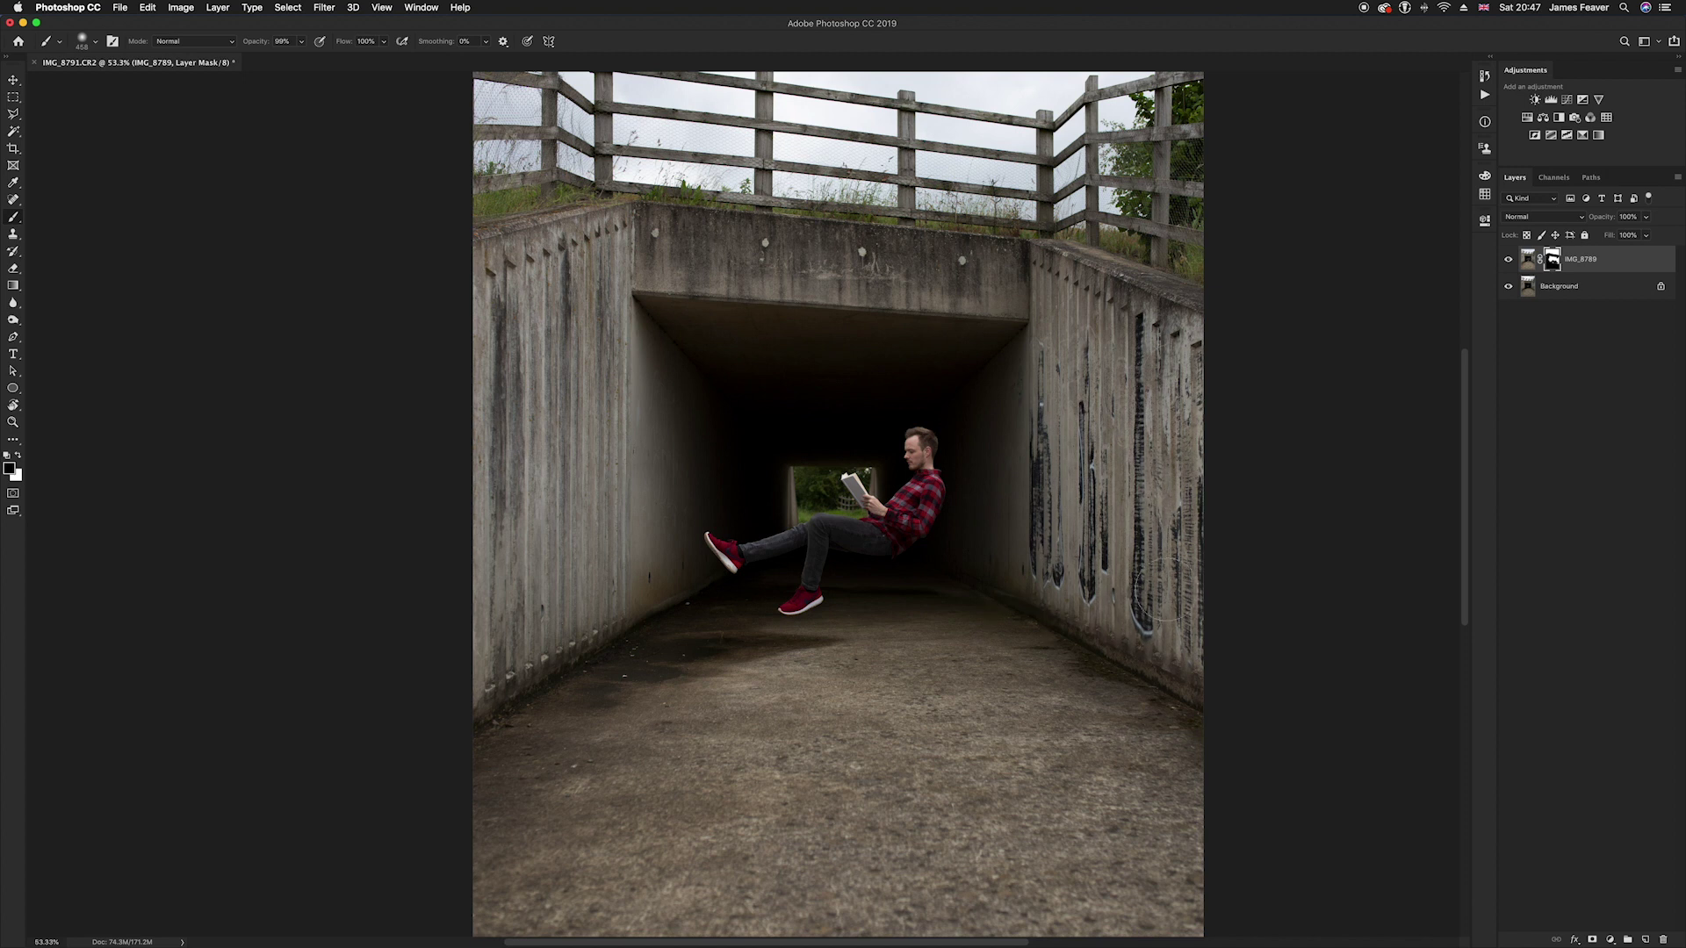
scroll(1021, 619, up, 1)
scroll(1022, 620, up, 3)
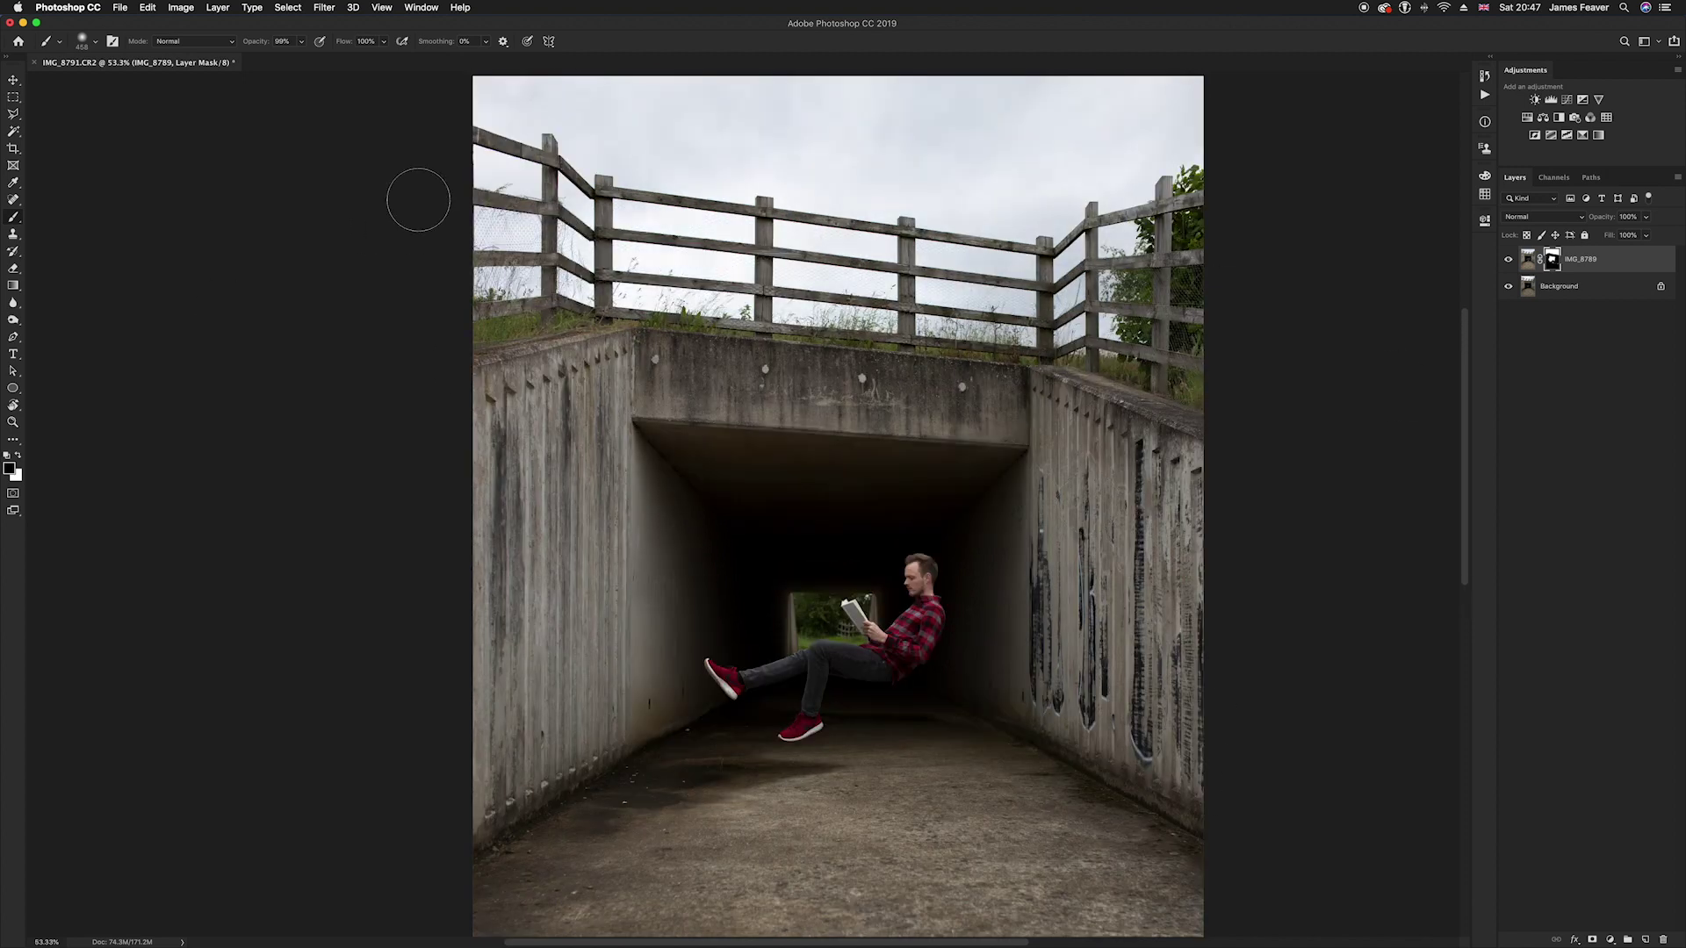
scroll(1156, 210, up, 1)
drag(334, 175, 1302, 149)
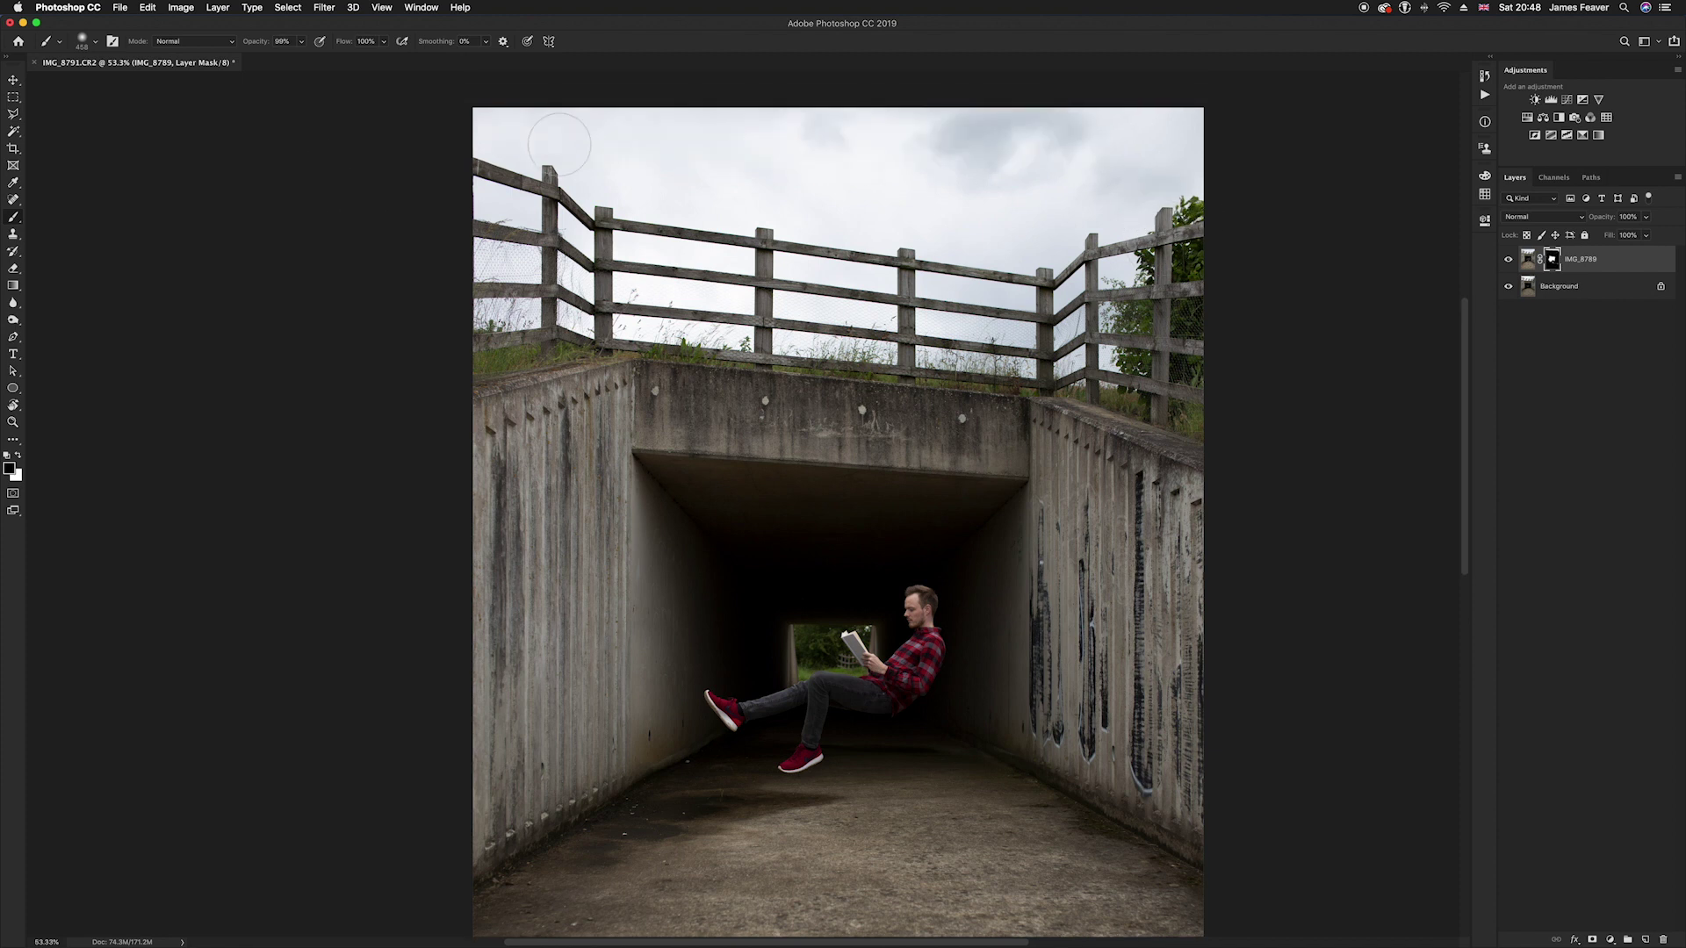
alt+click(1553, 259)
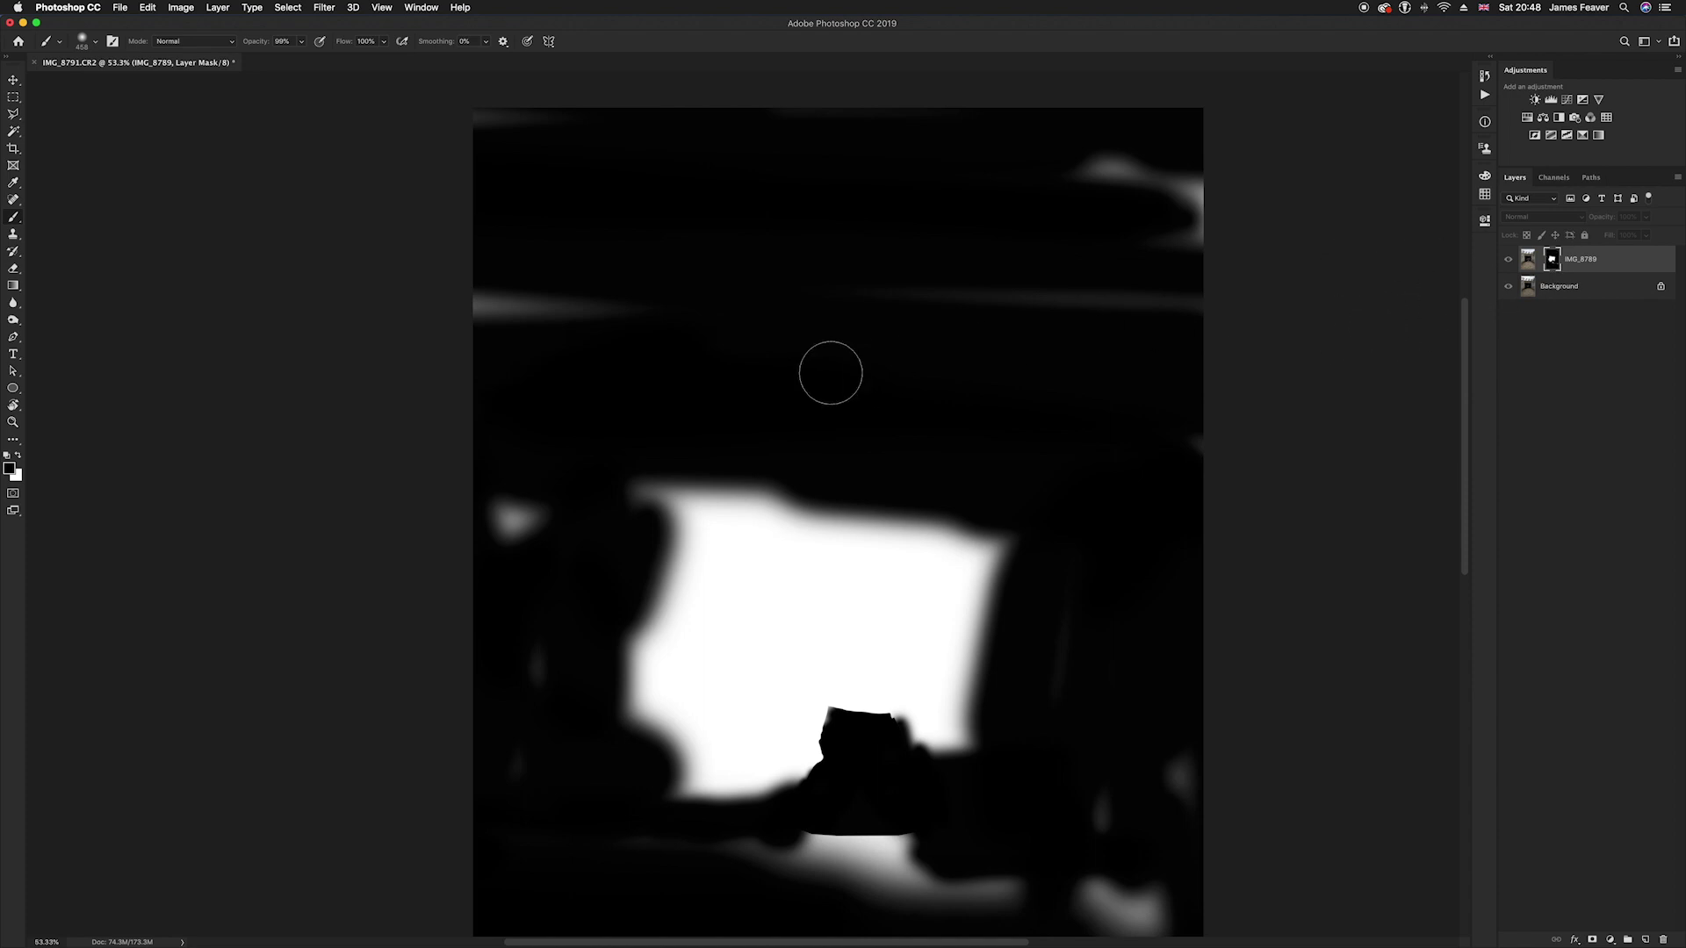
Paint black over the left light streak and faint grey patches at the right and bottom
mouse_move(492, 315)
mouse_down()
mouse_move(549, 298)
mouse_move(477, 102)
mouse_move(929, 120)
mouse_move(1091, 173)
mouse_move(1124, 244)
mouse_move(839, 324)
mouse_move(957, 345)
mouse_up()
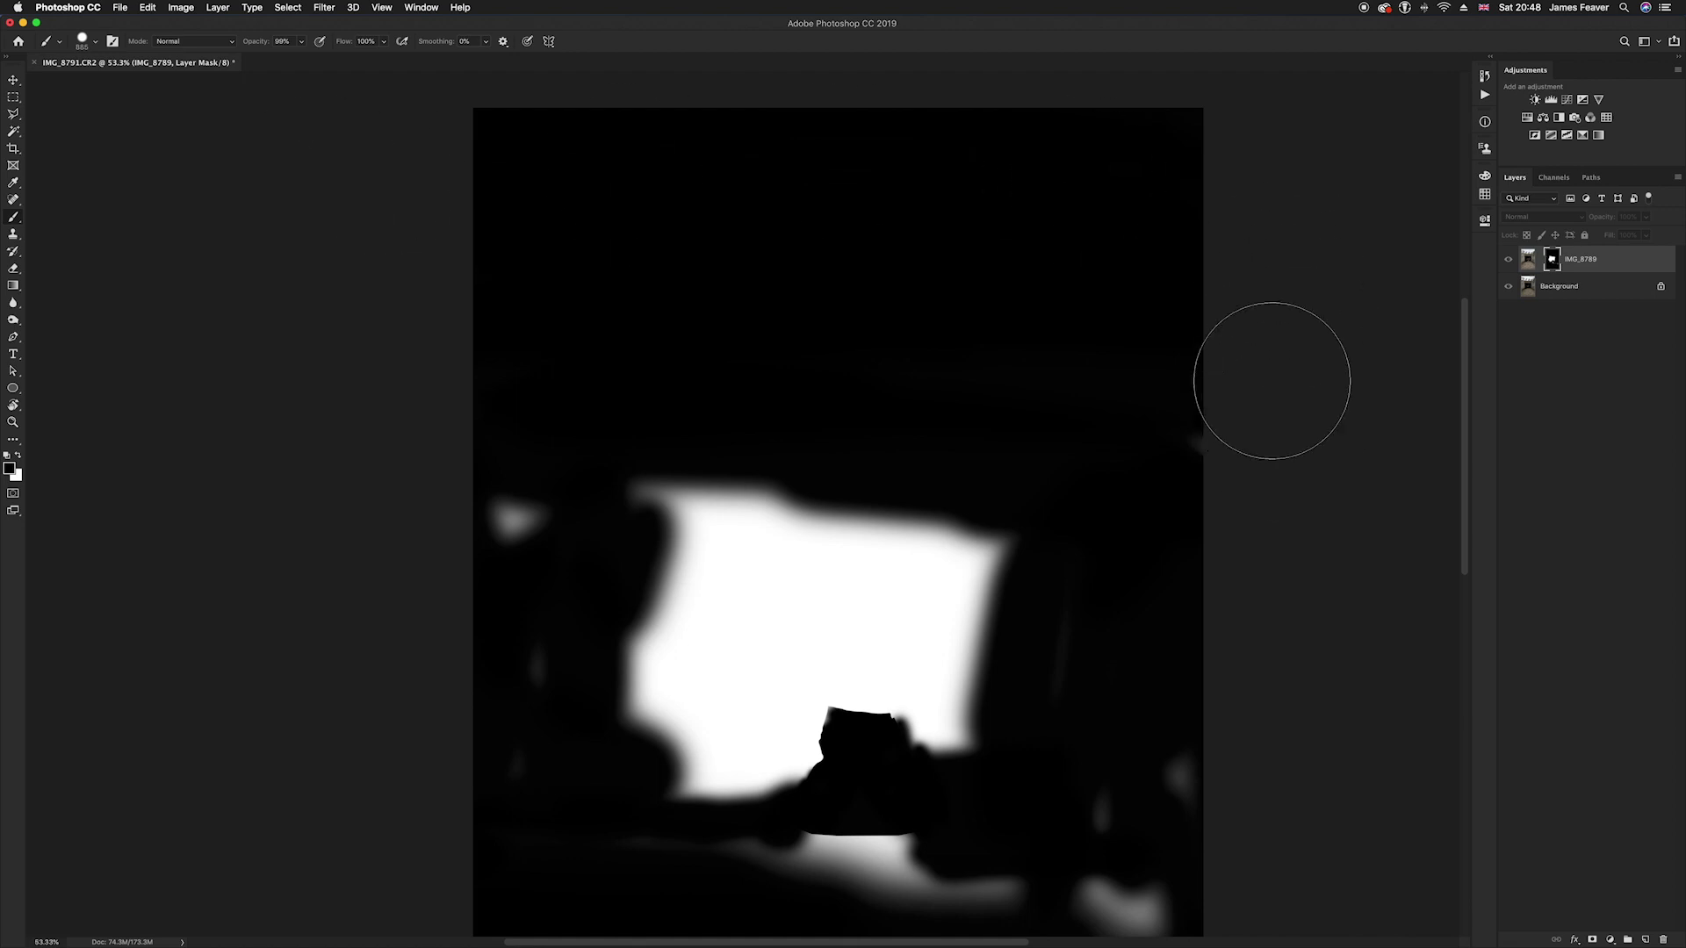
mouse_move(1272, 380)
mouse_down()
mouse_move(1212, 565)
mouse_move(1121, 640)
mouse_move(1136, 692)
mouse_up()
scroll(1136, 693, down, 2)
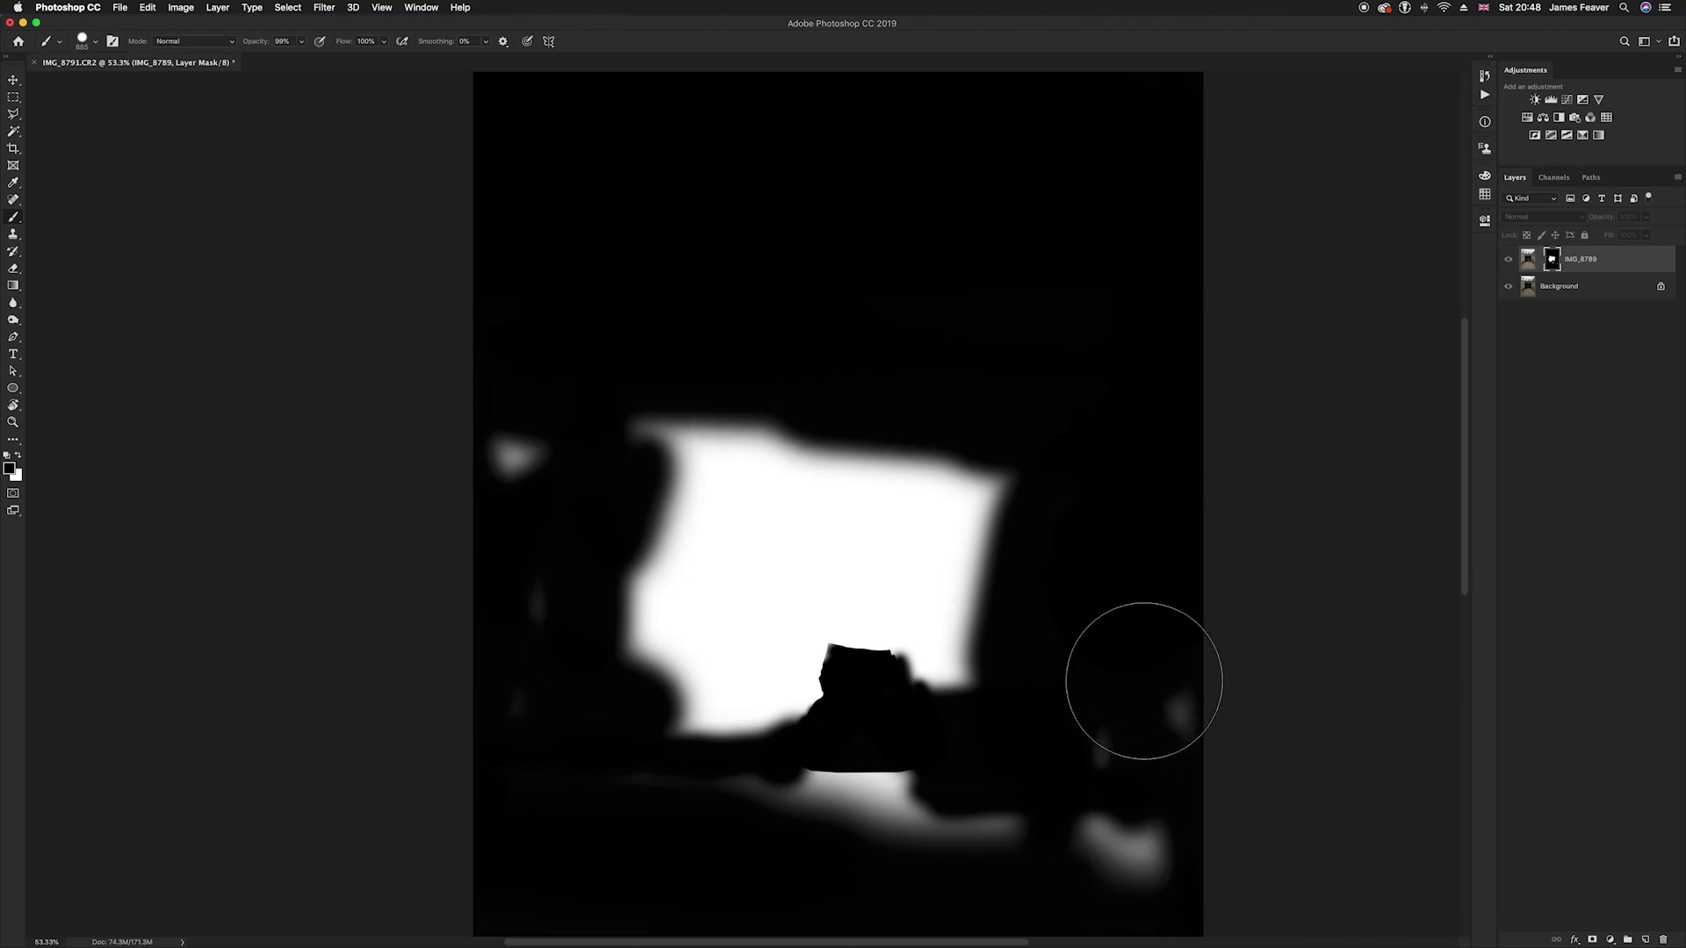
drag(1117, 846, 1159, 746)
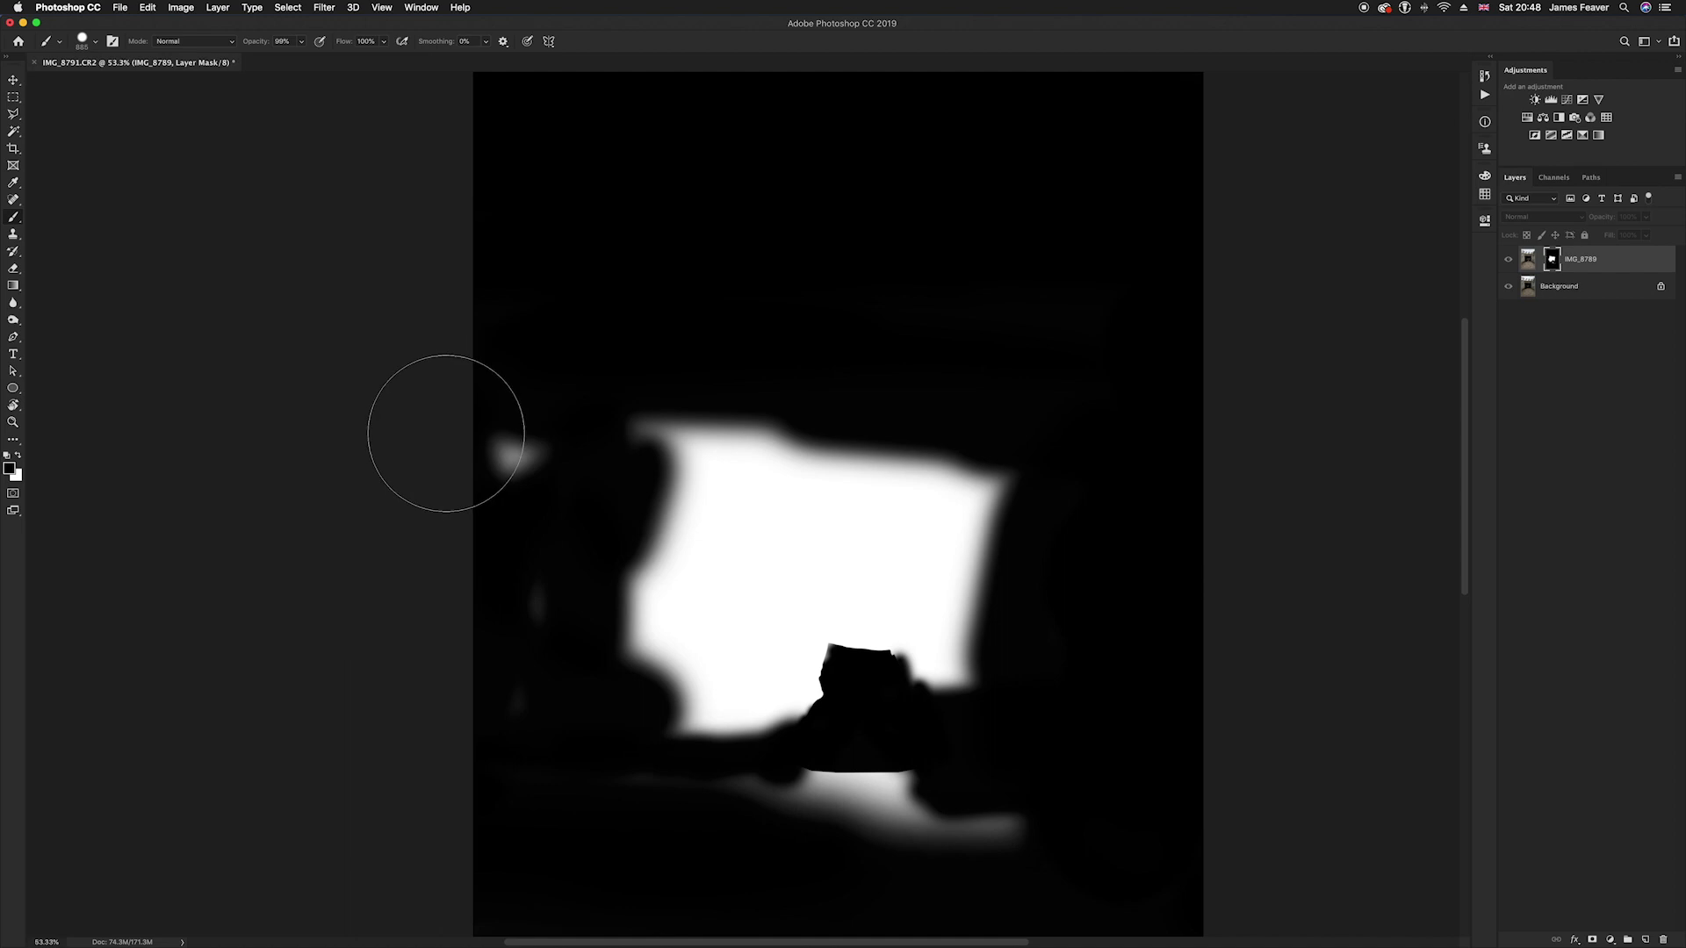
drag(444, 433, 490, 451)
scroll(502, 555, down, 5)
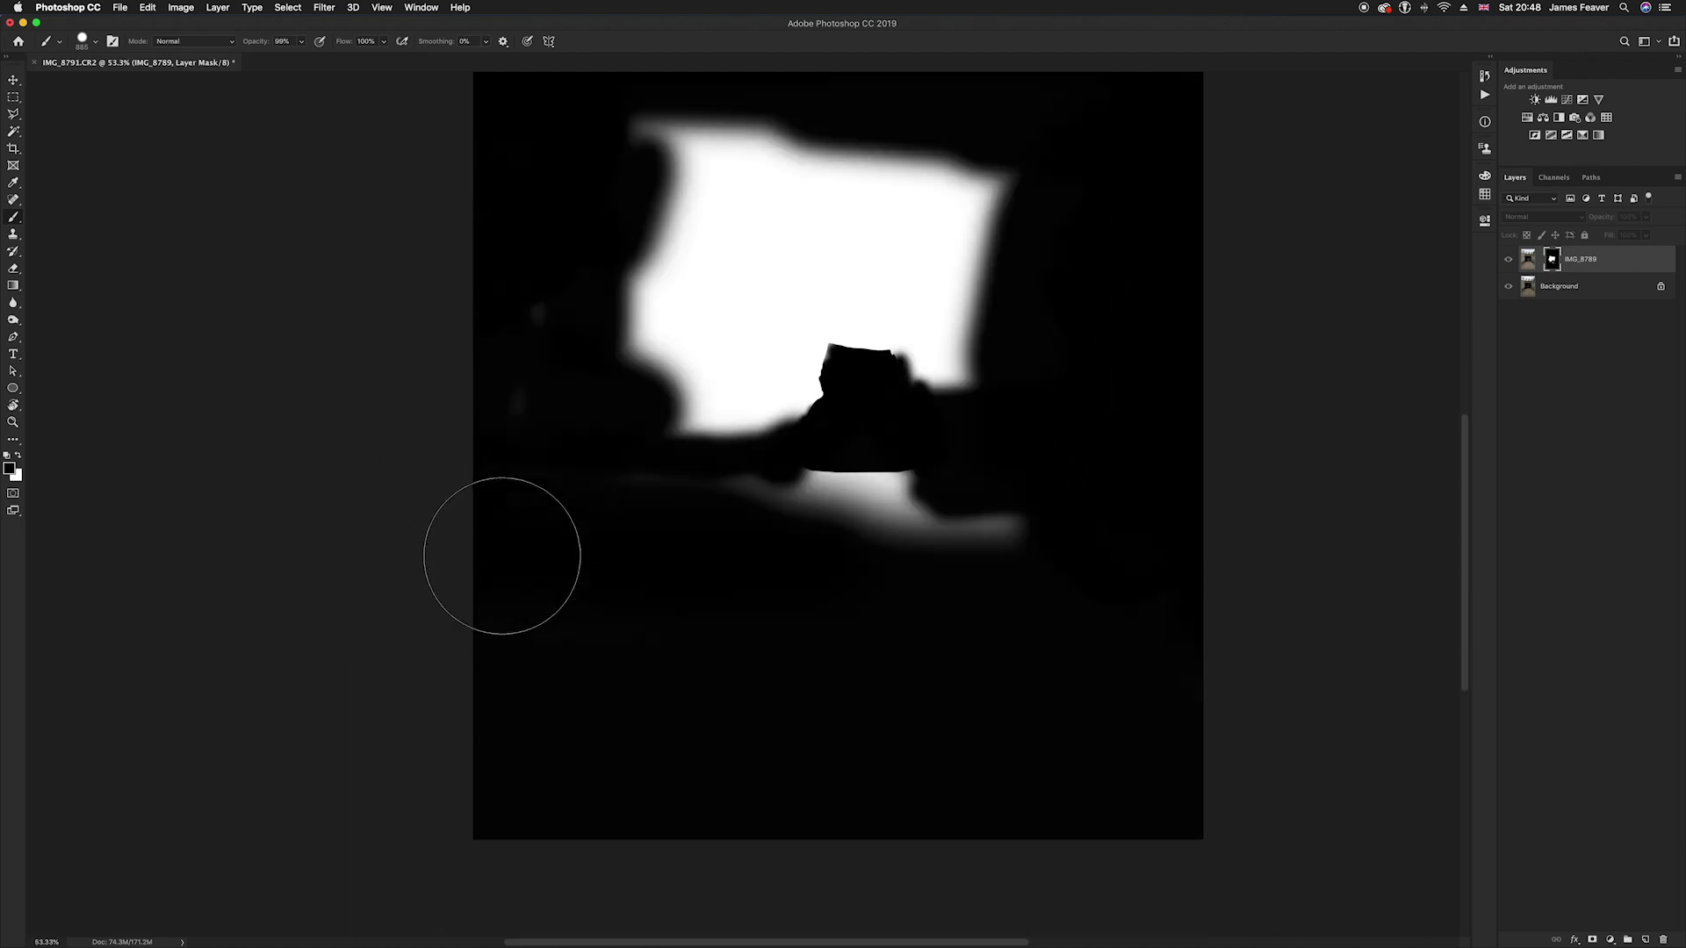
mouse_move(501, 323)
mouse_down()
mouse_move(591, 561)
mouse_move(918, 562)
mouse_move(839, 534)
mouse_move(842, 571)
mouse_up()
drag(1447, 749, 1186, 820)
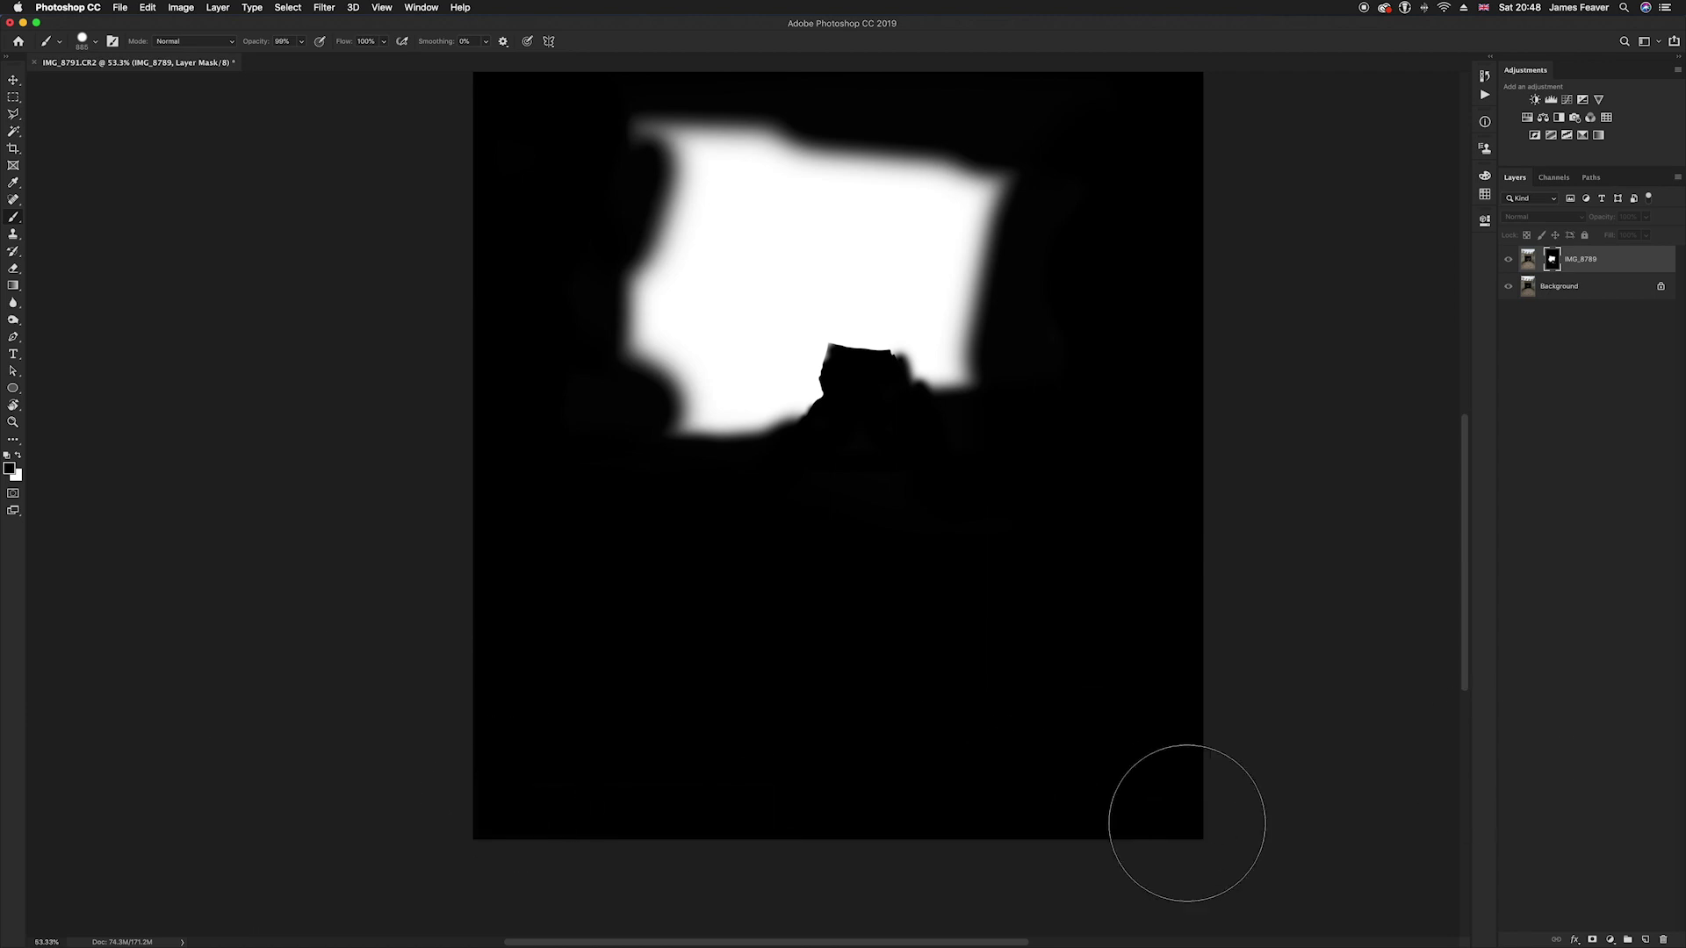
Leave the mask view and zoom in on the floating man
click(1528, 259)
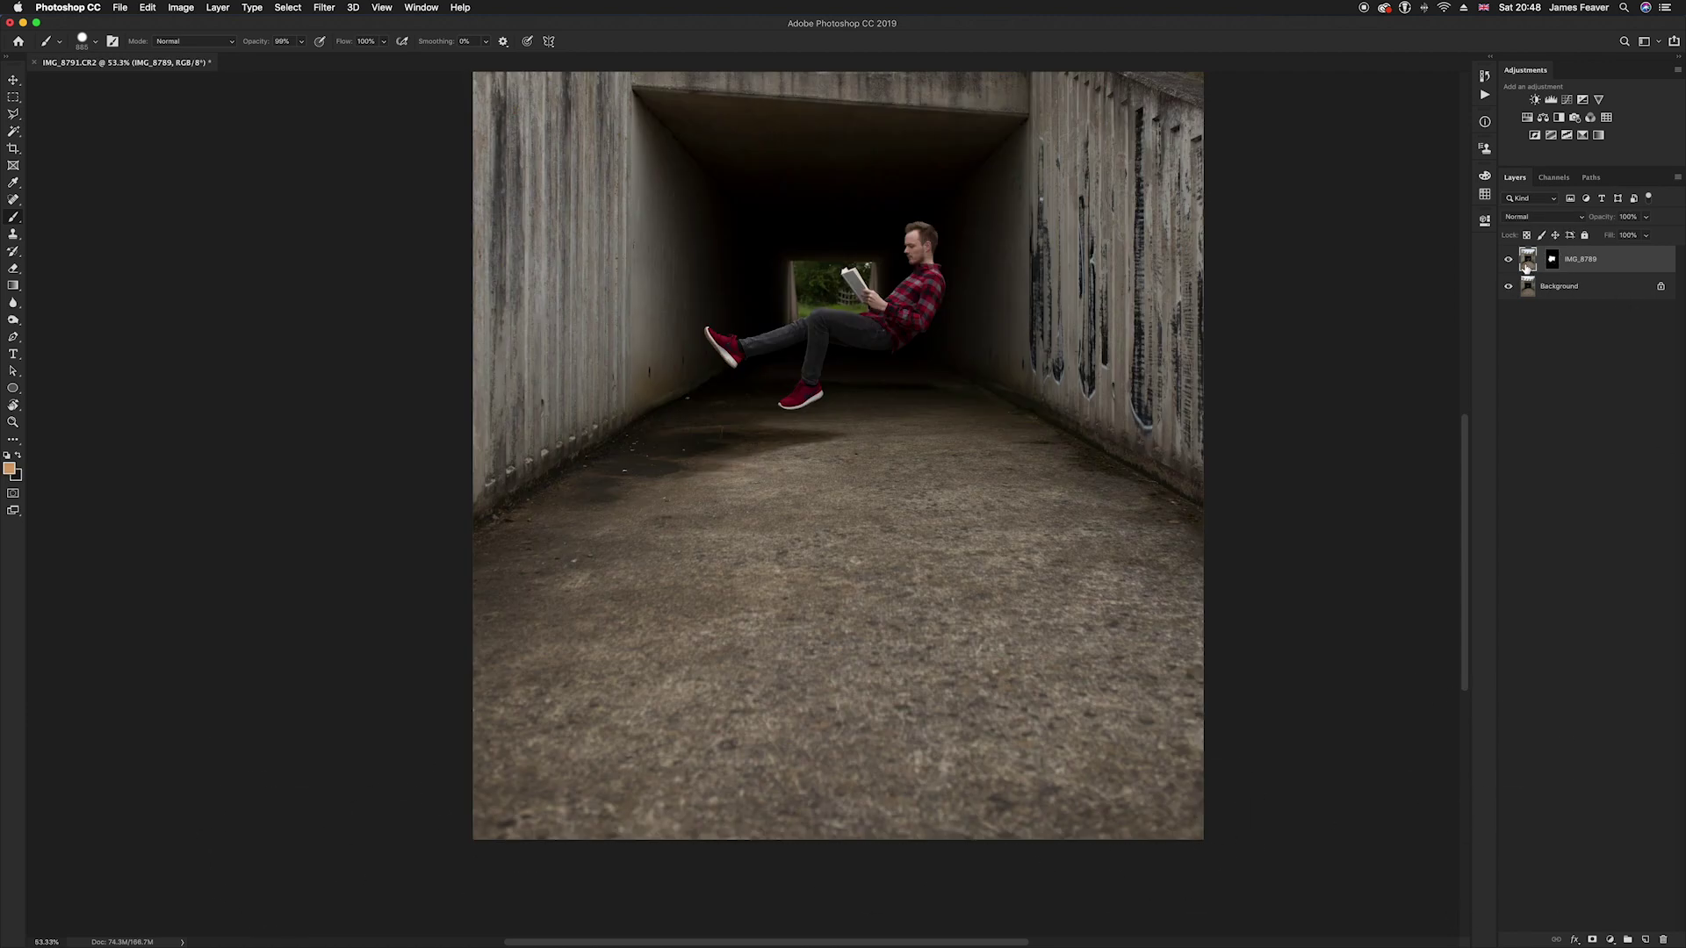
scroll(1018, 544, up, 3)
scroll(1027, 518, up, 3)
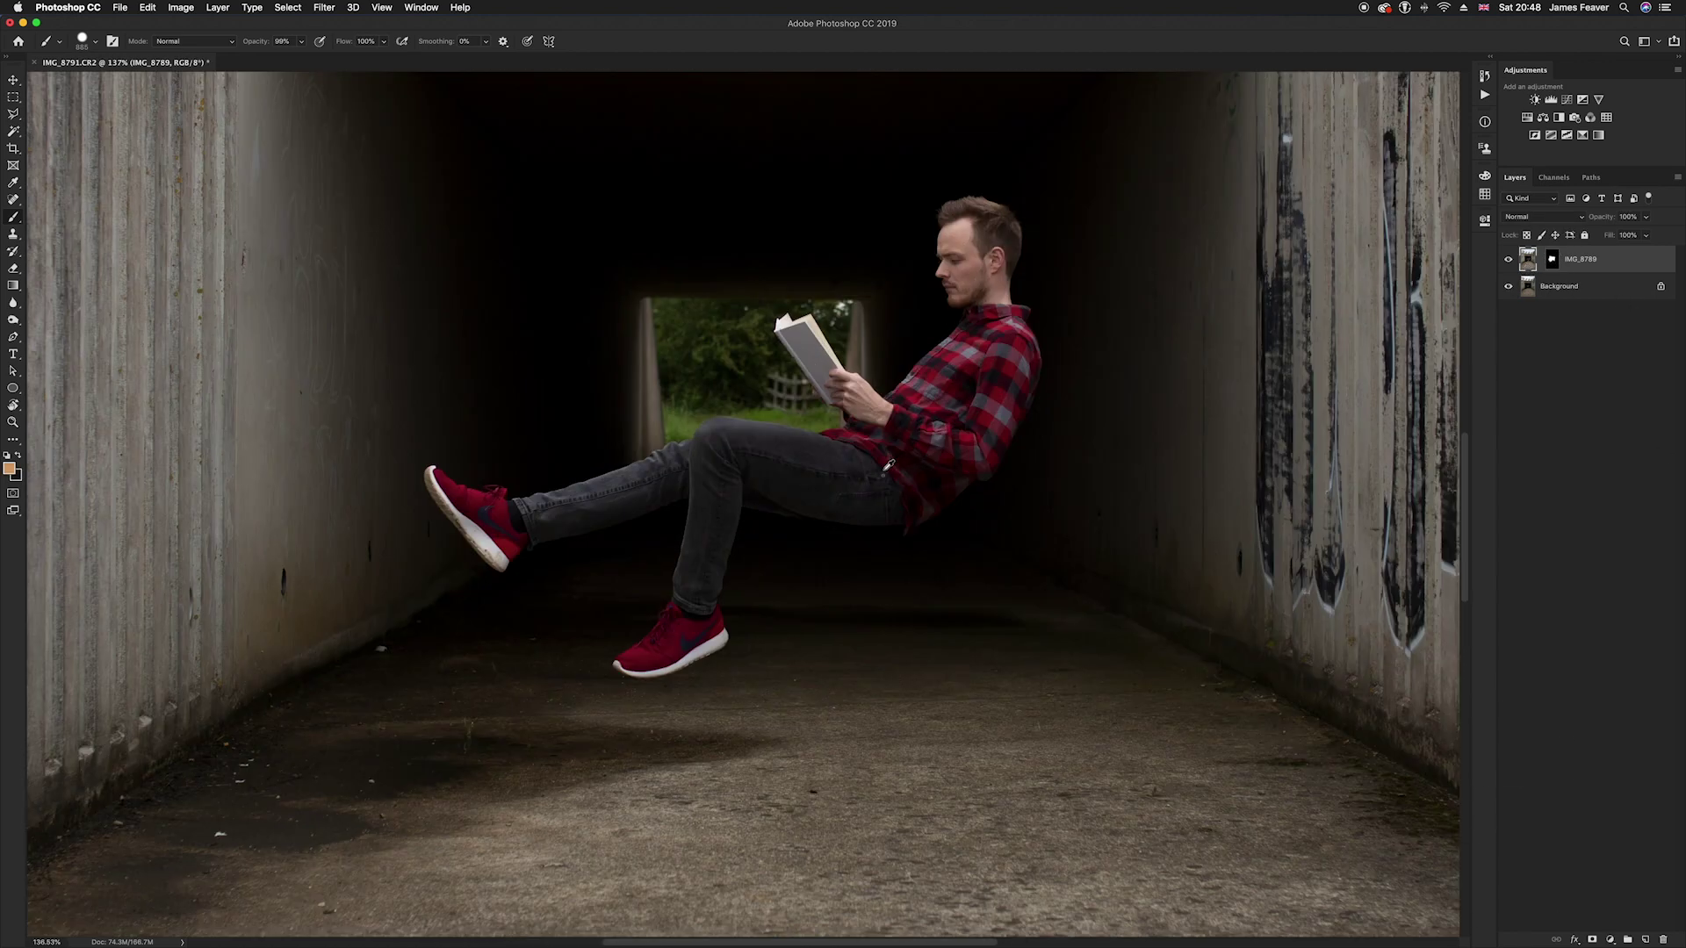
scroll(994, 518, up, 2)
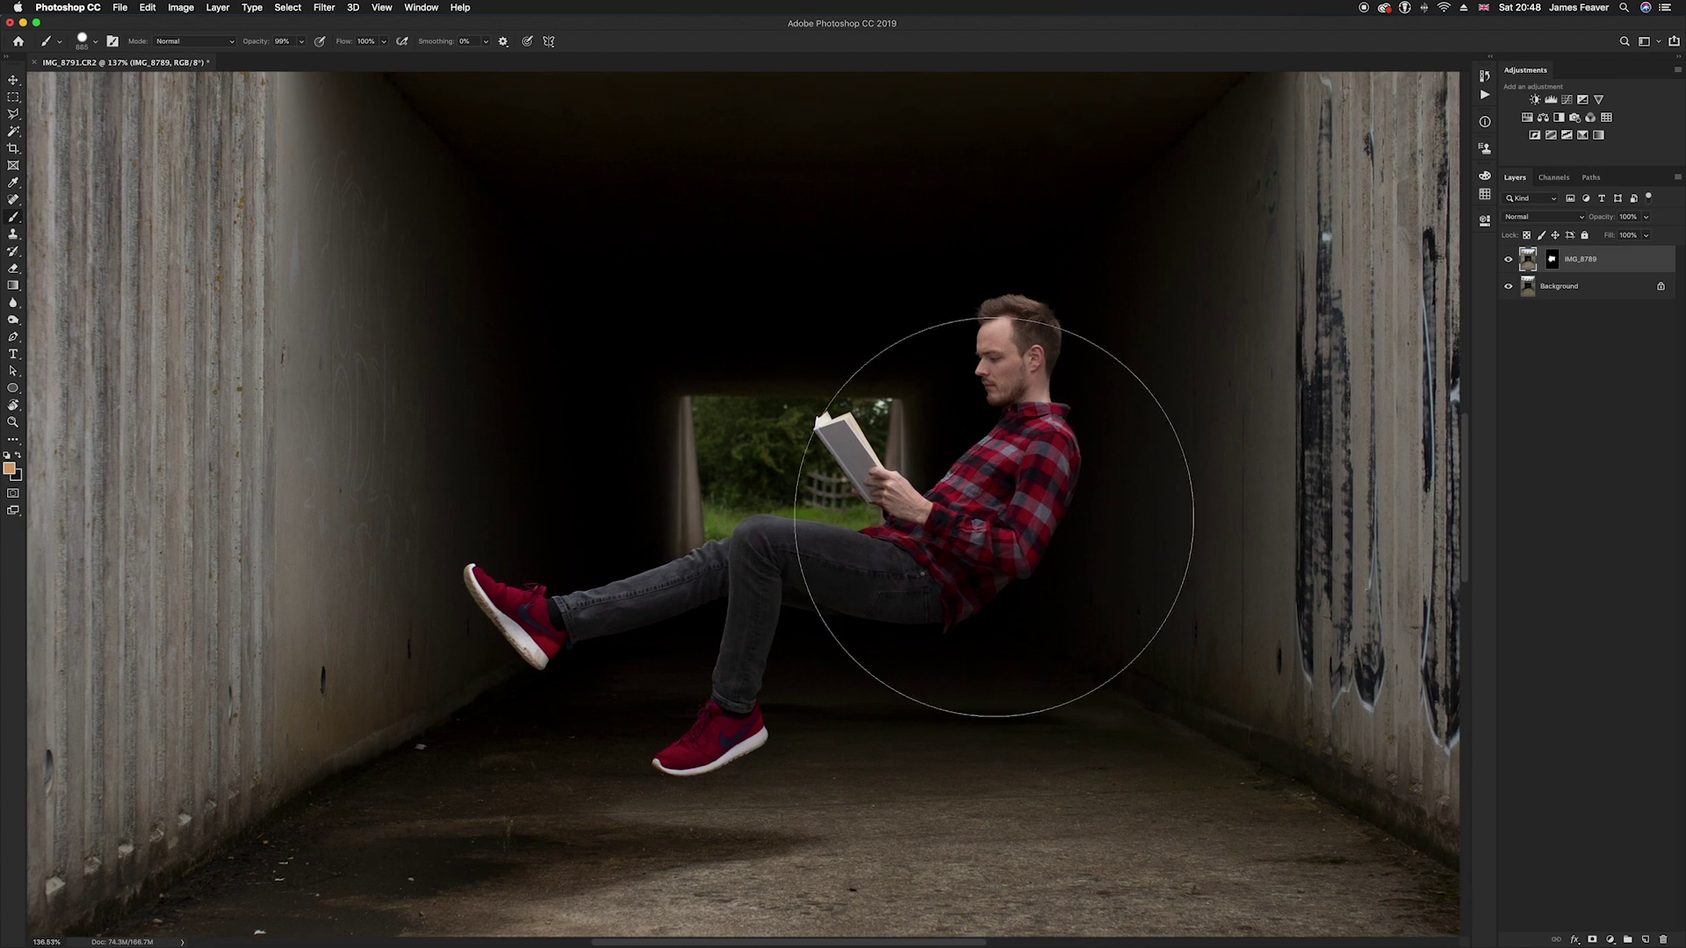
Select the Move tool and zoom back out to the whole image
click(12, 81)
scroll(1076, 629, down, 2)
drag(1063, 630, 915, 576)
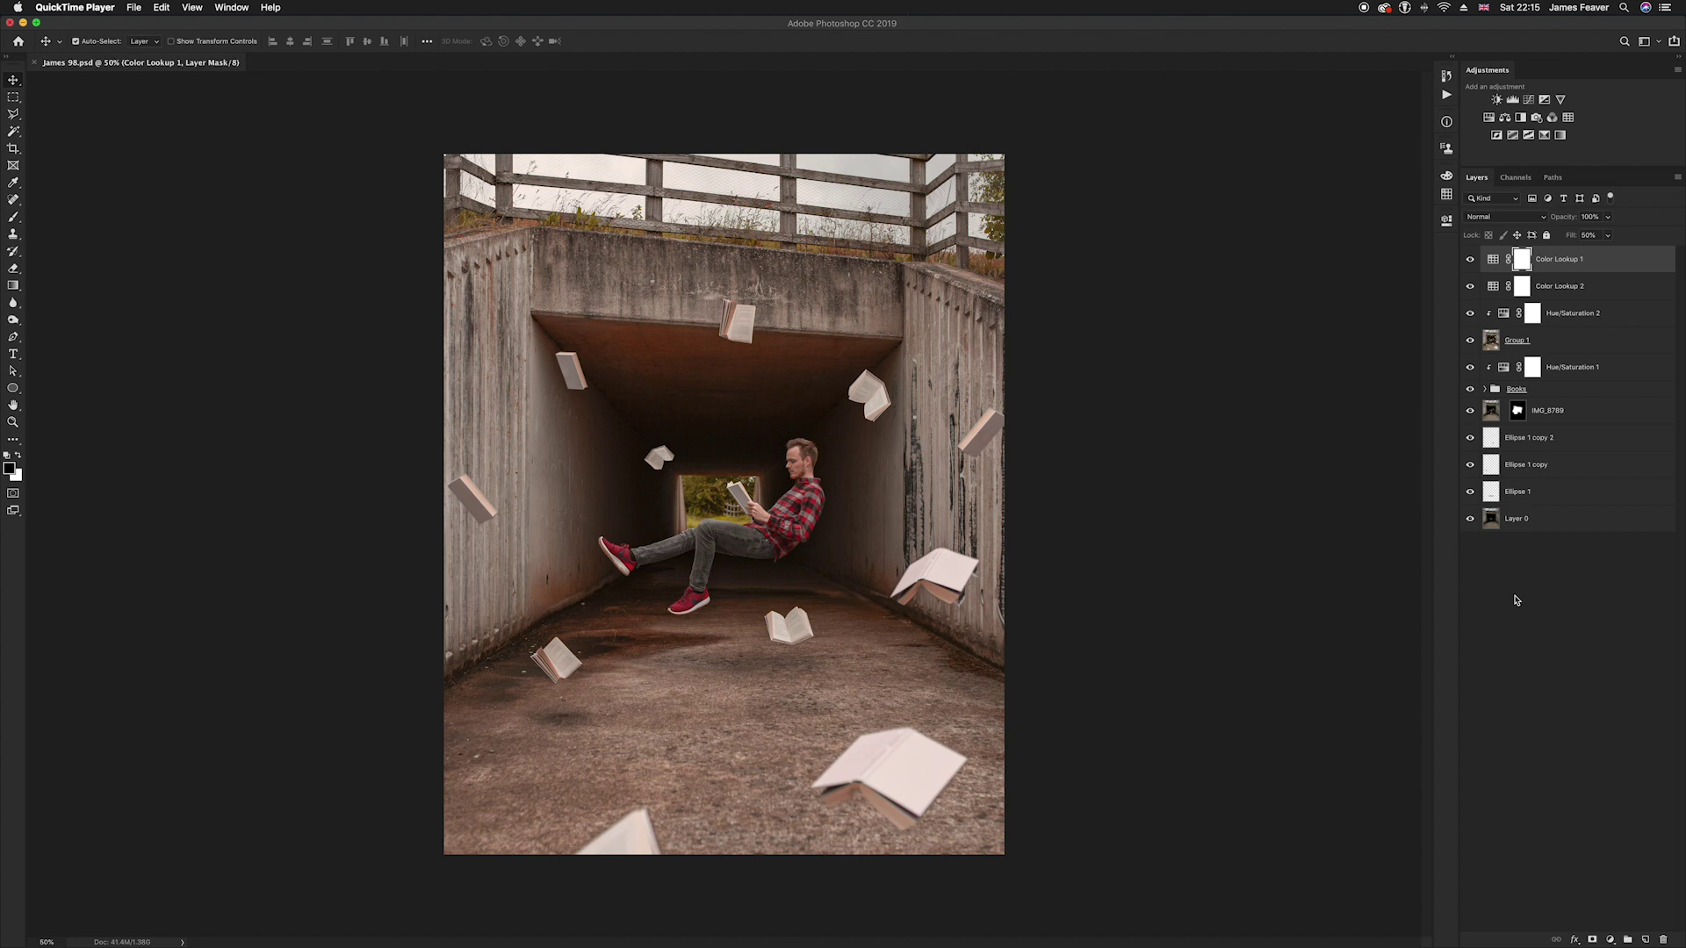
Hide Color Lookup 1, Hue/Saturation 2, Group 1, Hue/Saturation 1 and the Books group
click(1473, 262)
drag(1471, 313, 1471, 367)
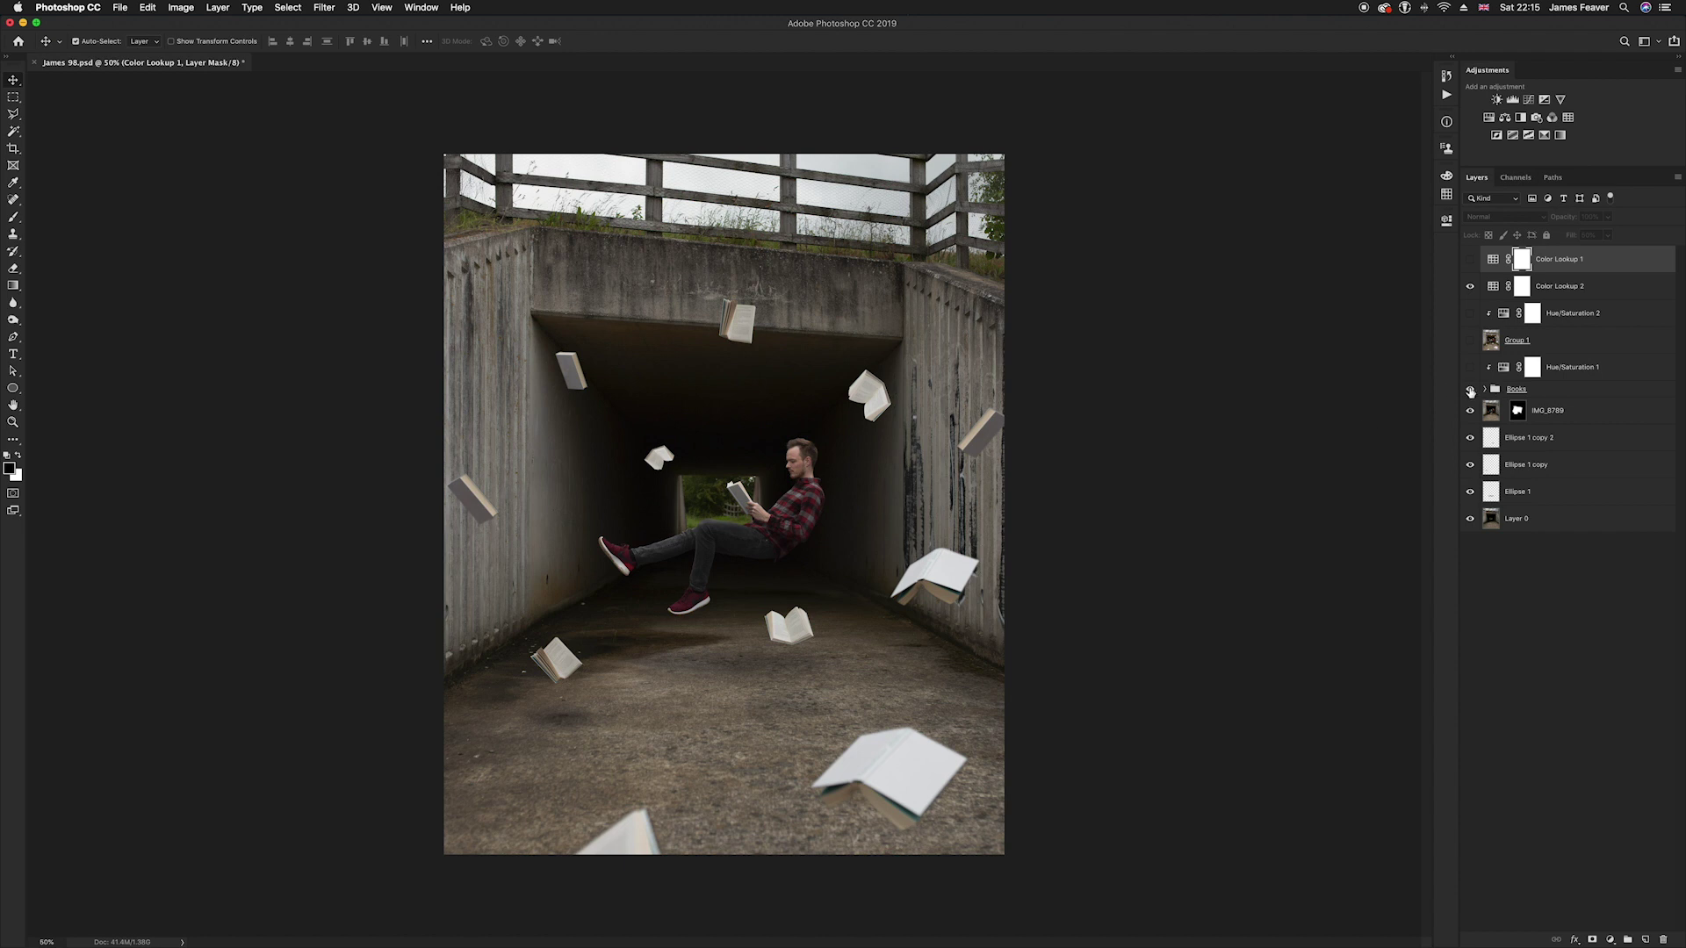
click(1470, 390)
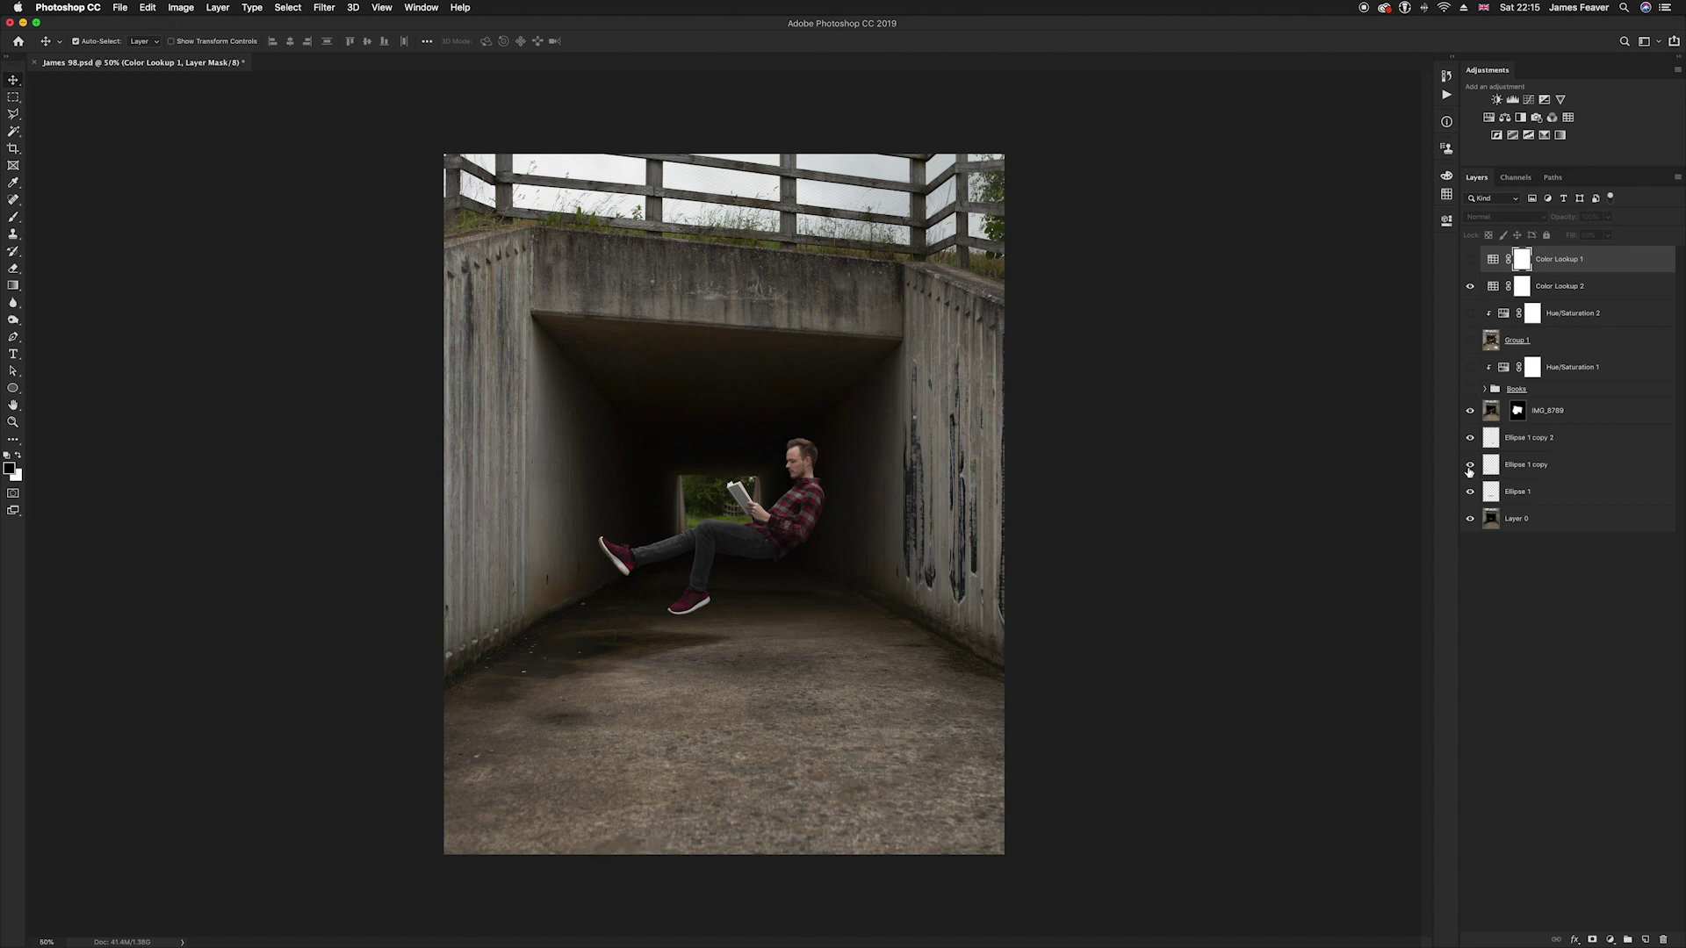
Show the floating books again and hide the two floor shadow ellipses
click(1485, 389)
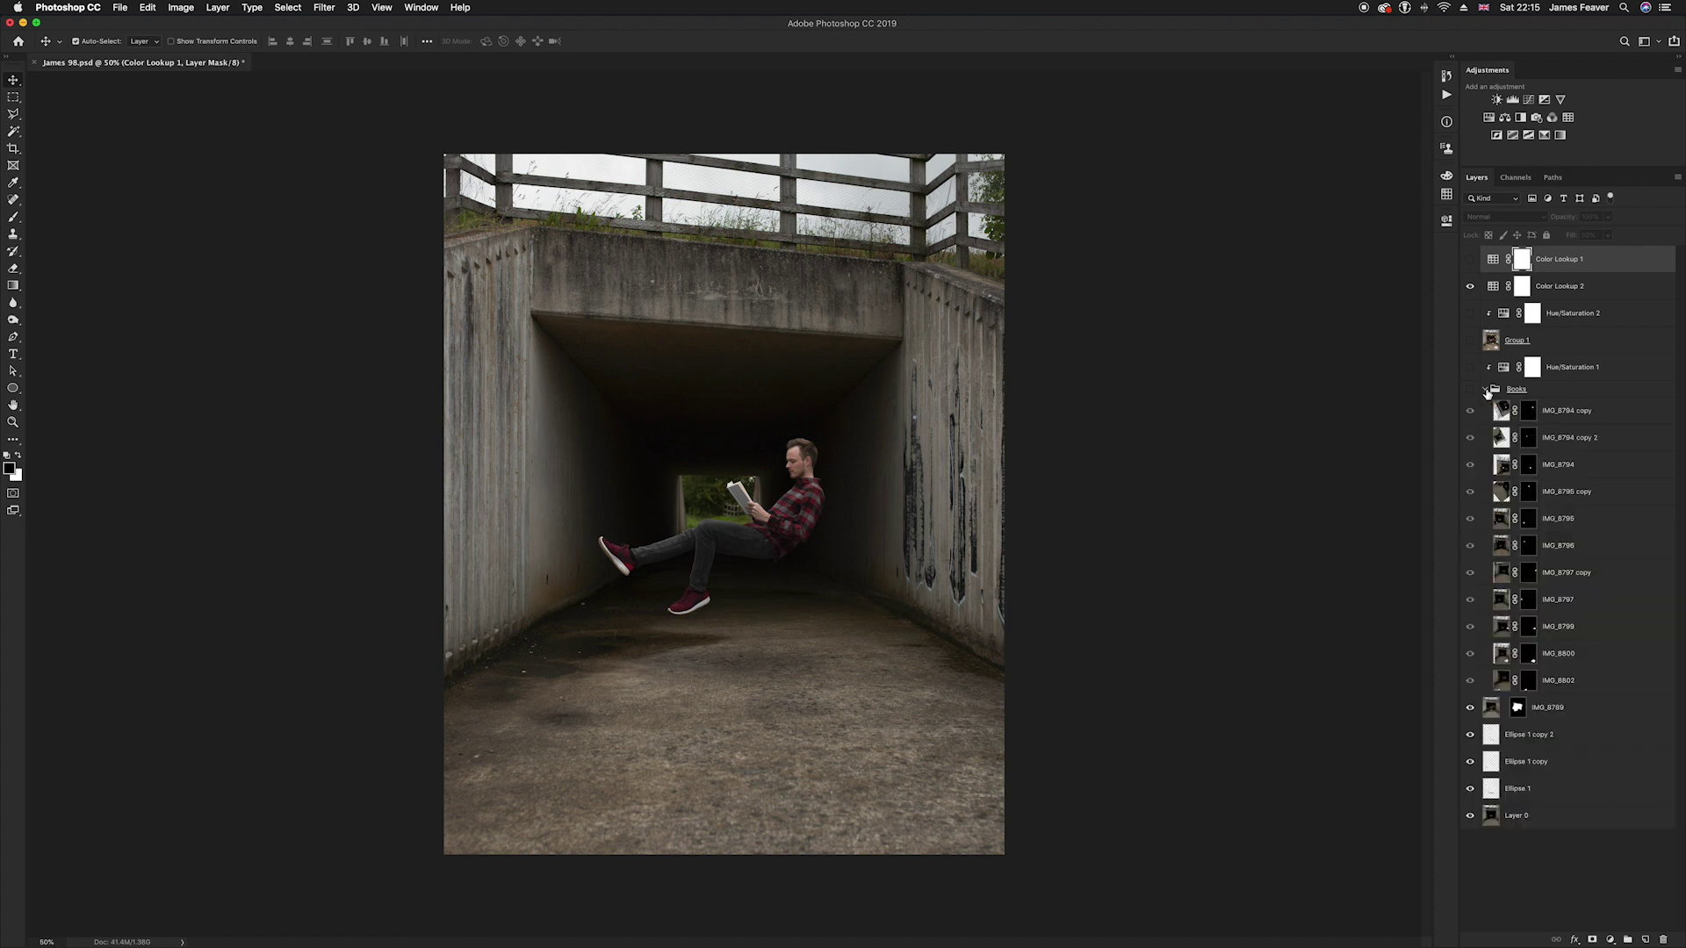
click(1470, 391)
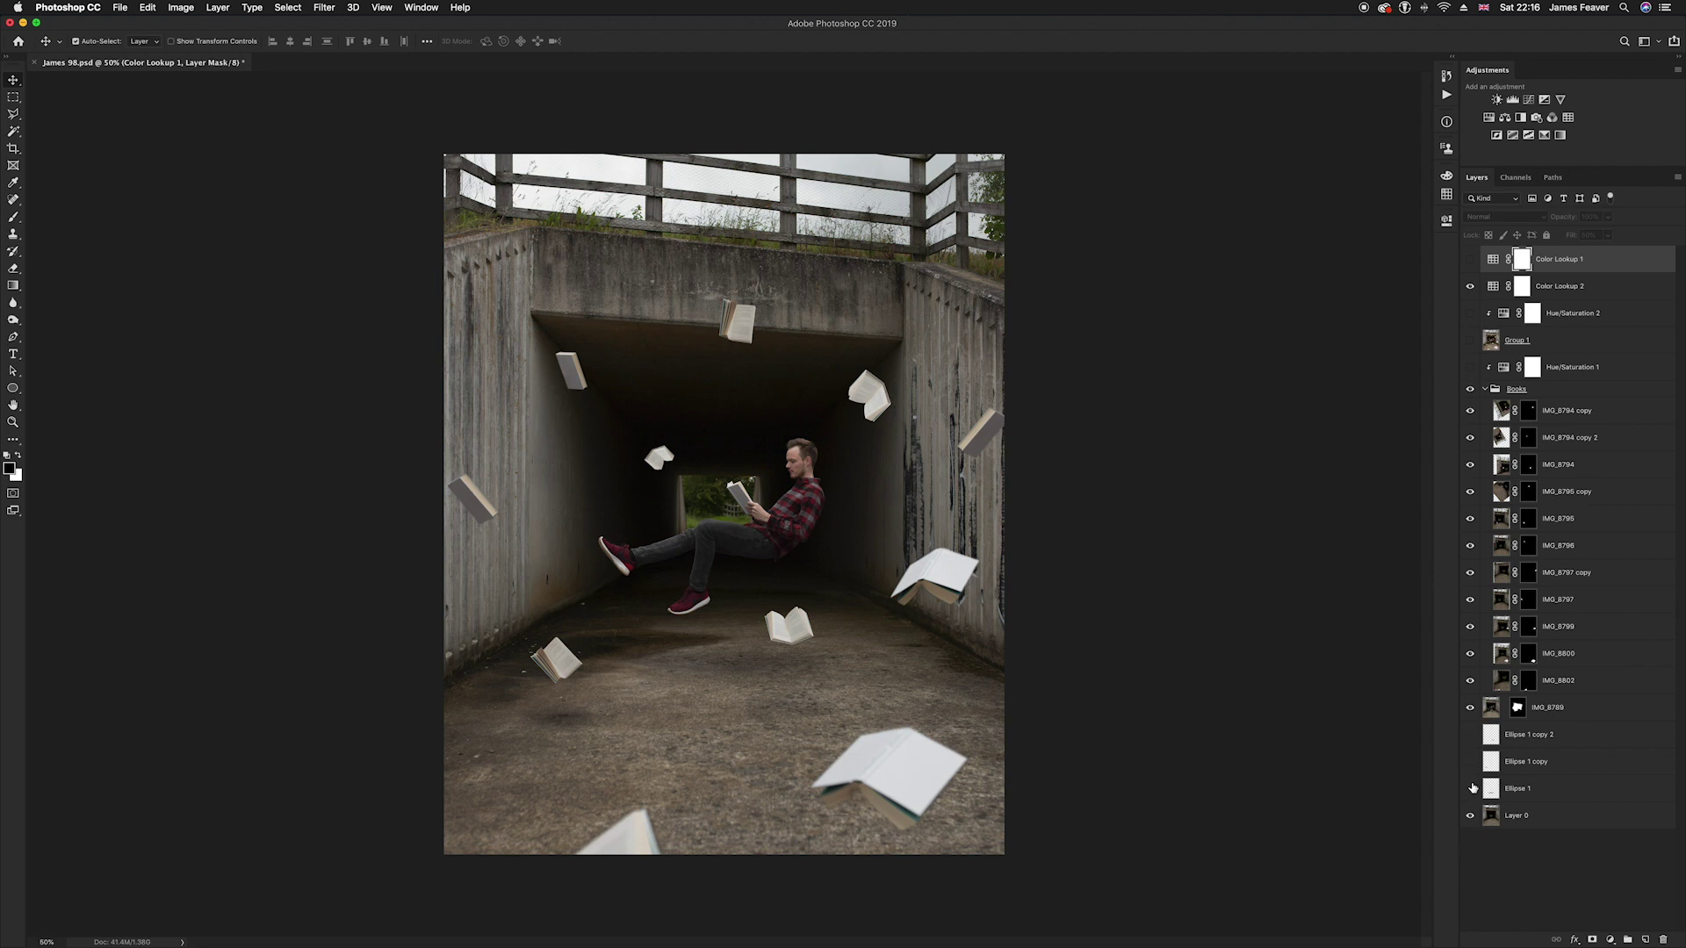
drag(1470, 734, 1470, 791)
click(1485, 389)
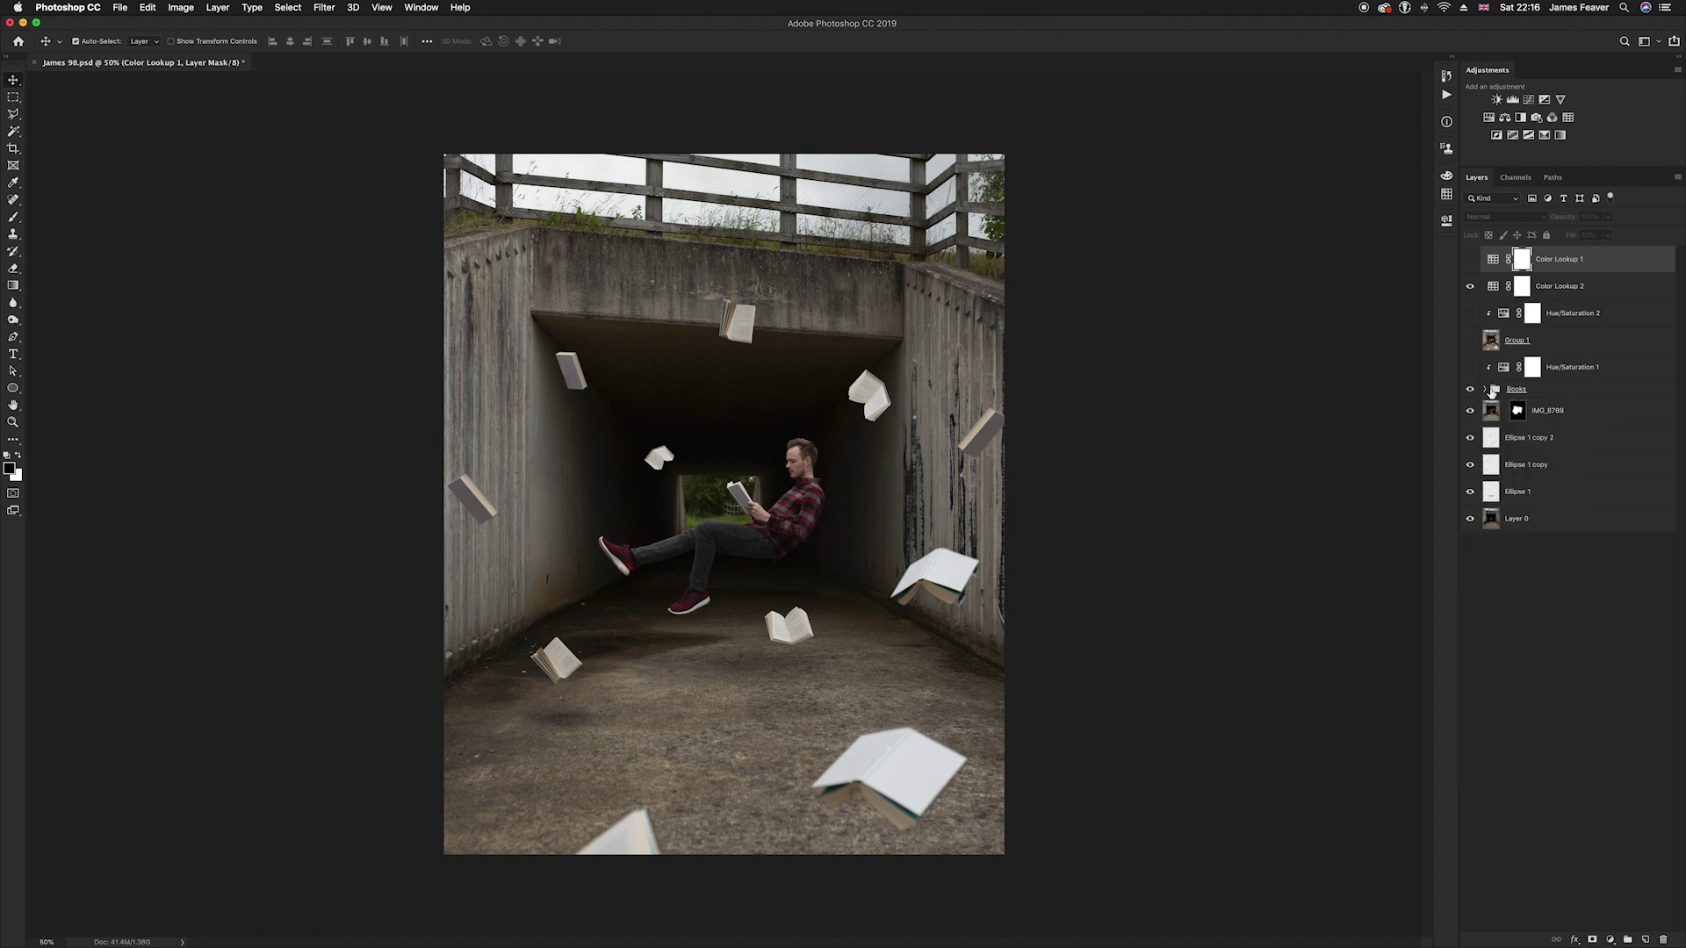
Turn Hue/Saturation 1, Group 1, Hue/Saturation 2 and both Color Lookups back on, then open Color Lookup 1
click(1470, 373)
click(1471, 341)
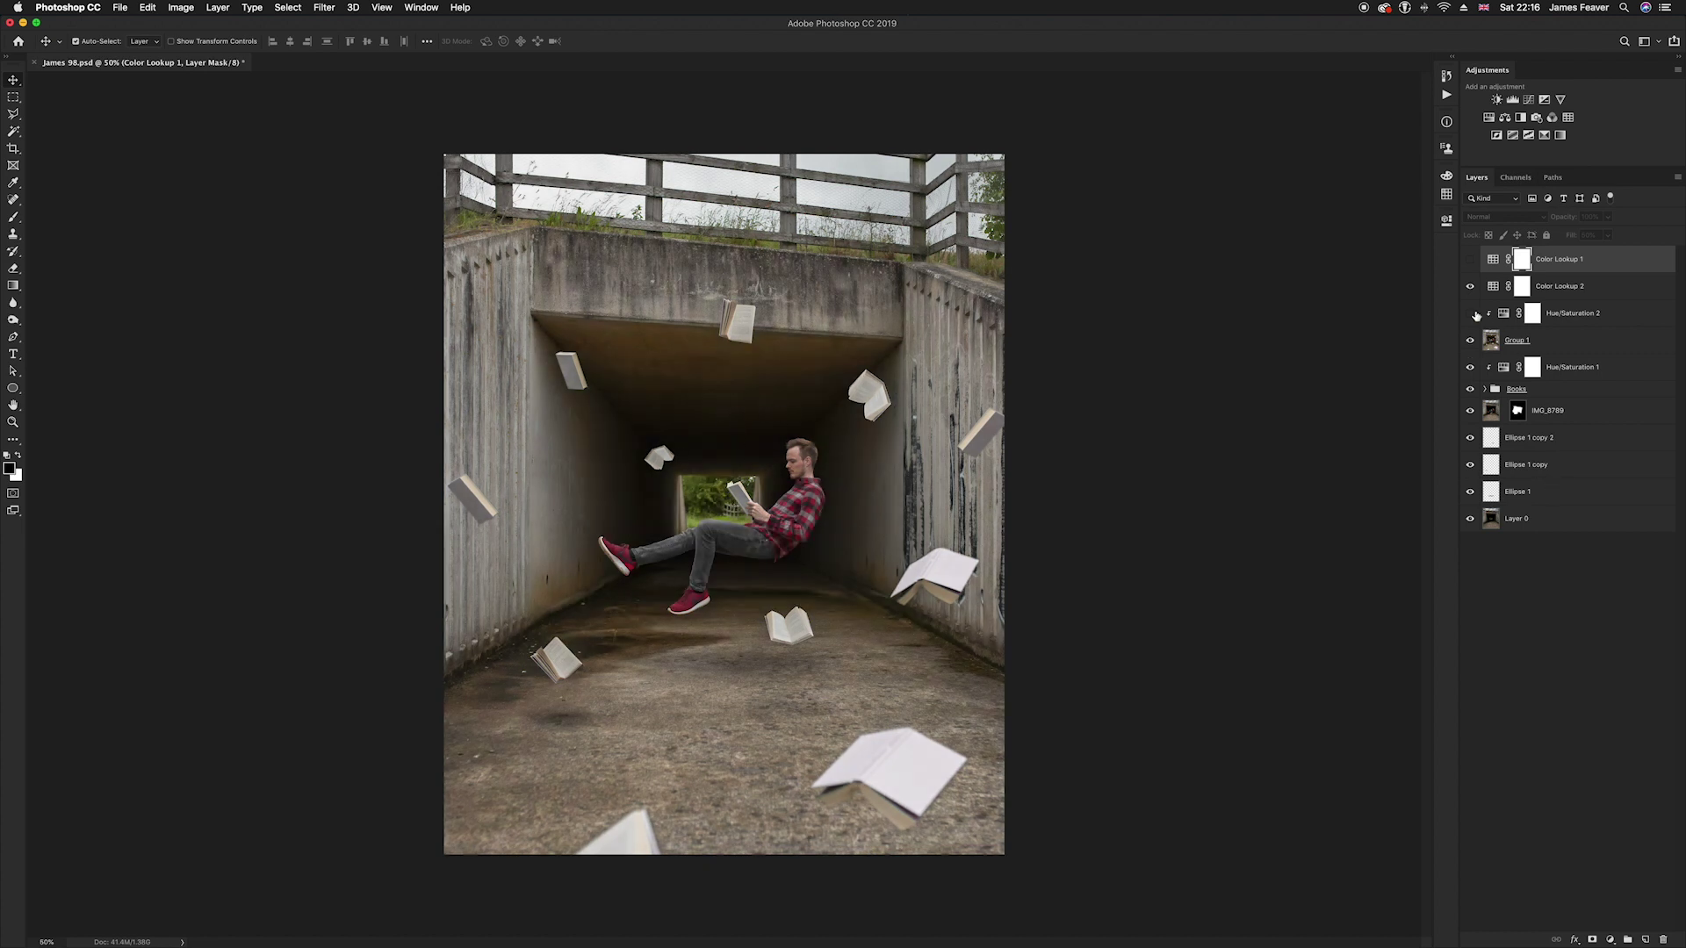
click(1471, 313)
click(1471, 287)
click(1470, 261)
double_click(1492, 260)
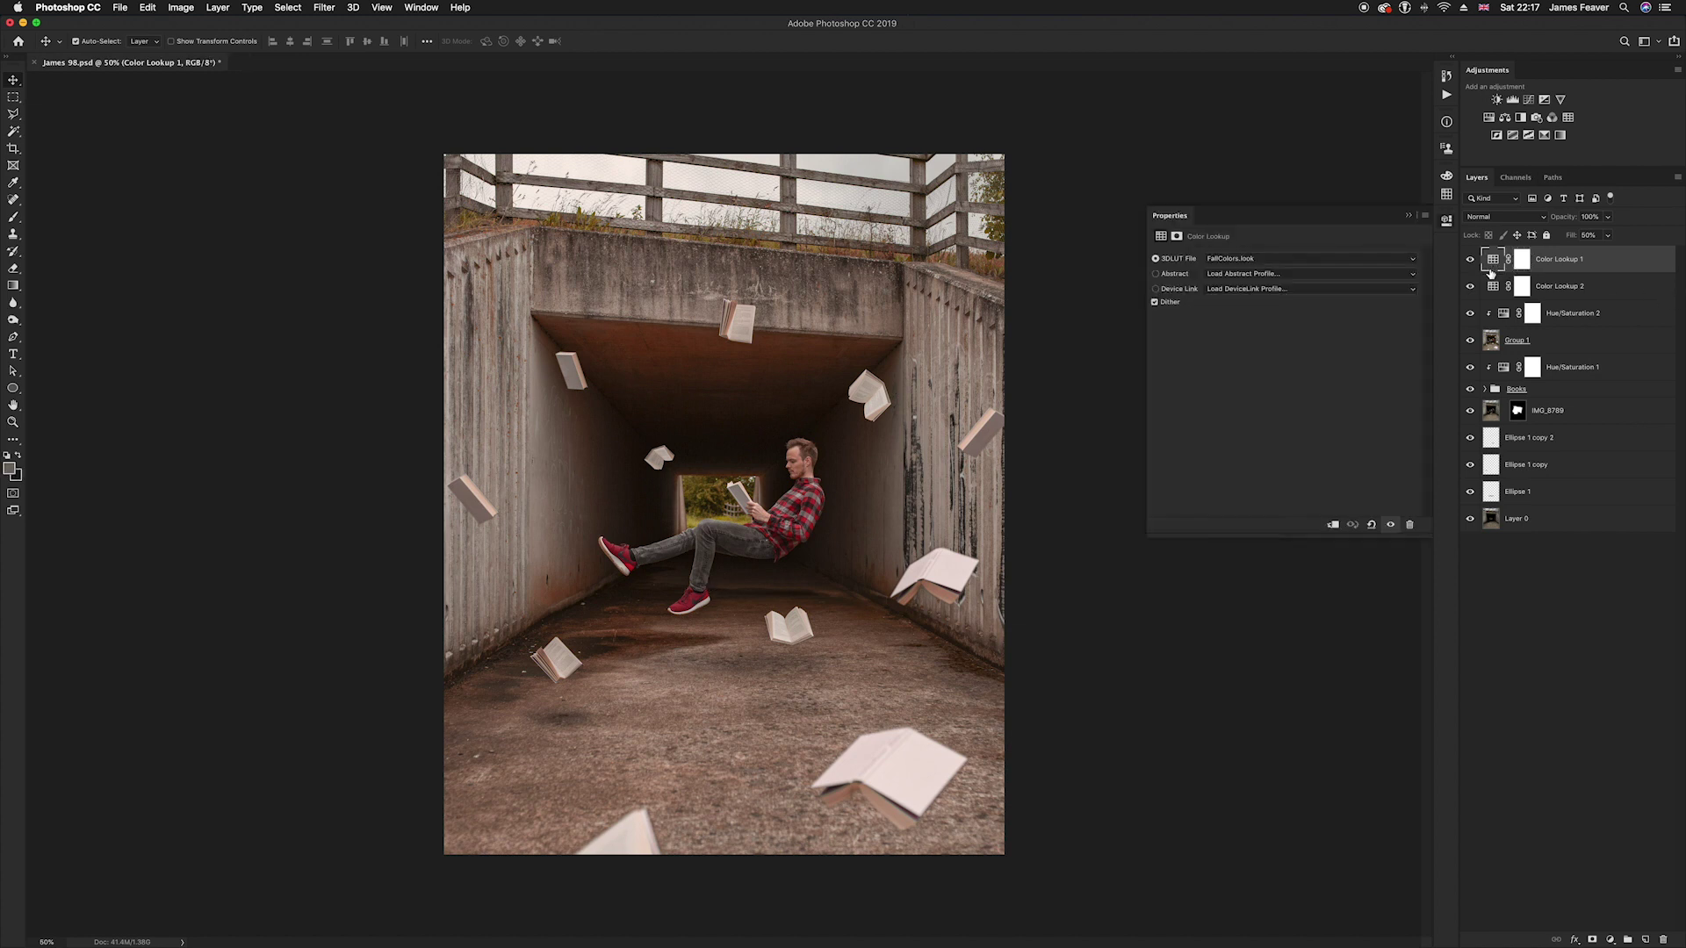
Compare the Color Lookup 2 and Color Lookup 1 LUT settings, then close Properties
click(1612, 942)
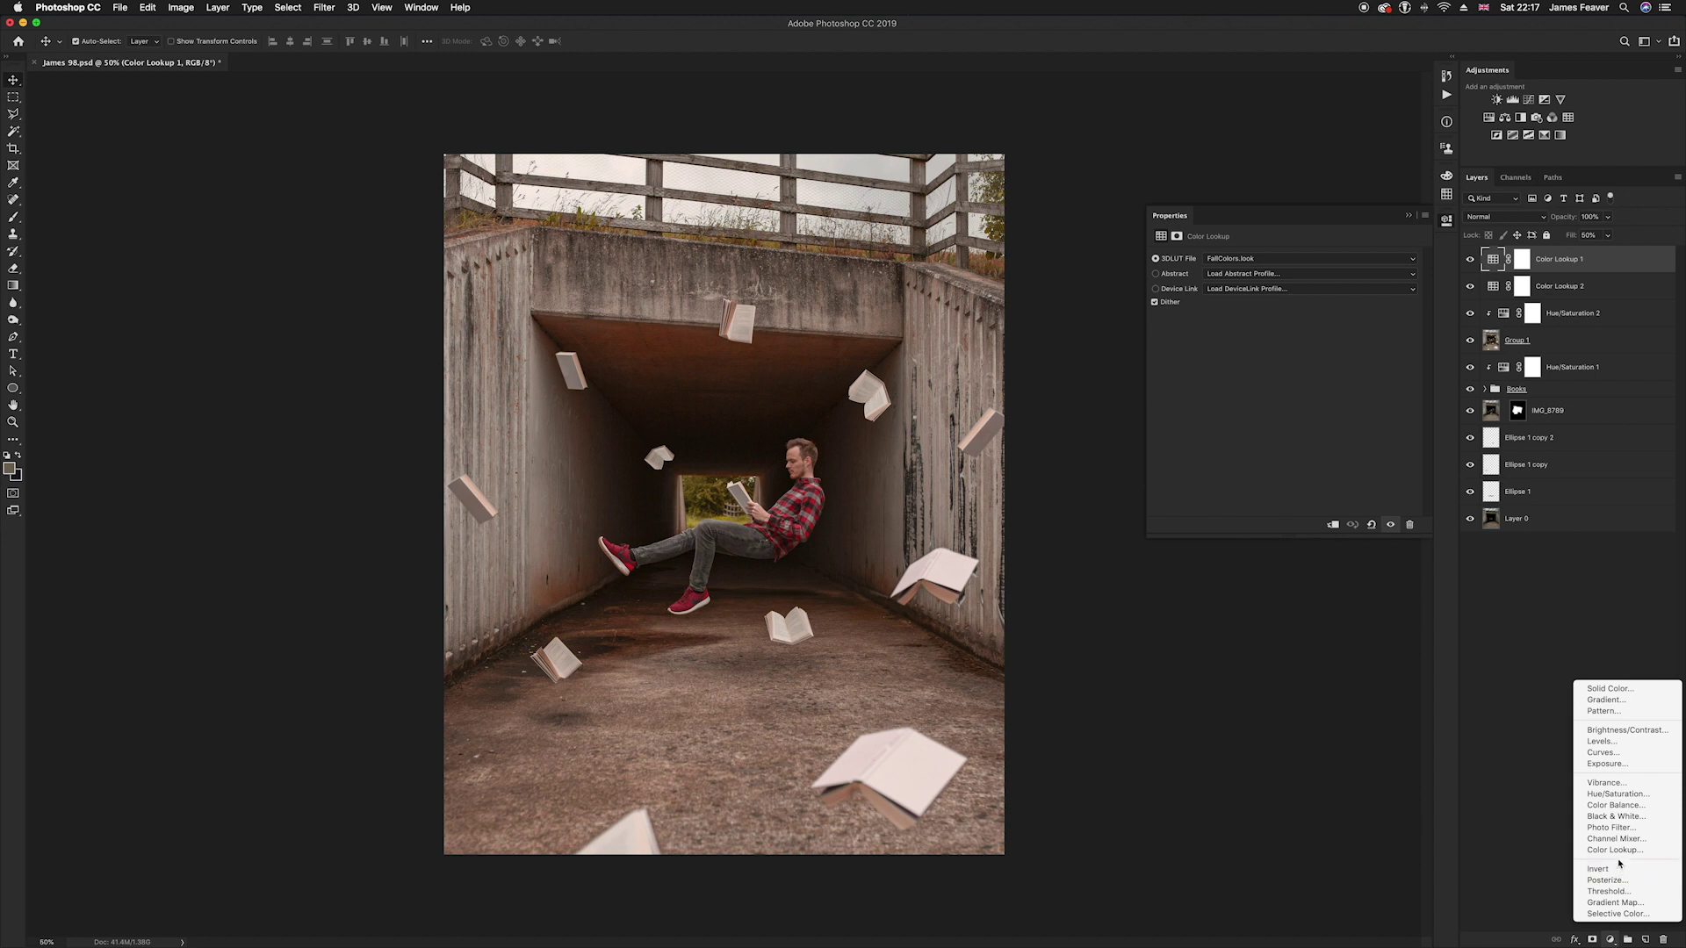
click(1257, 363)
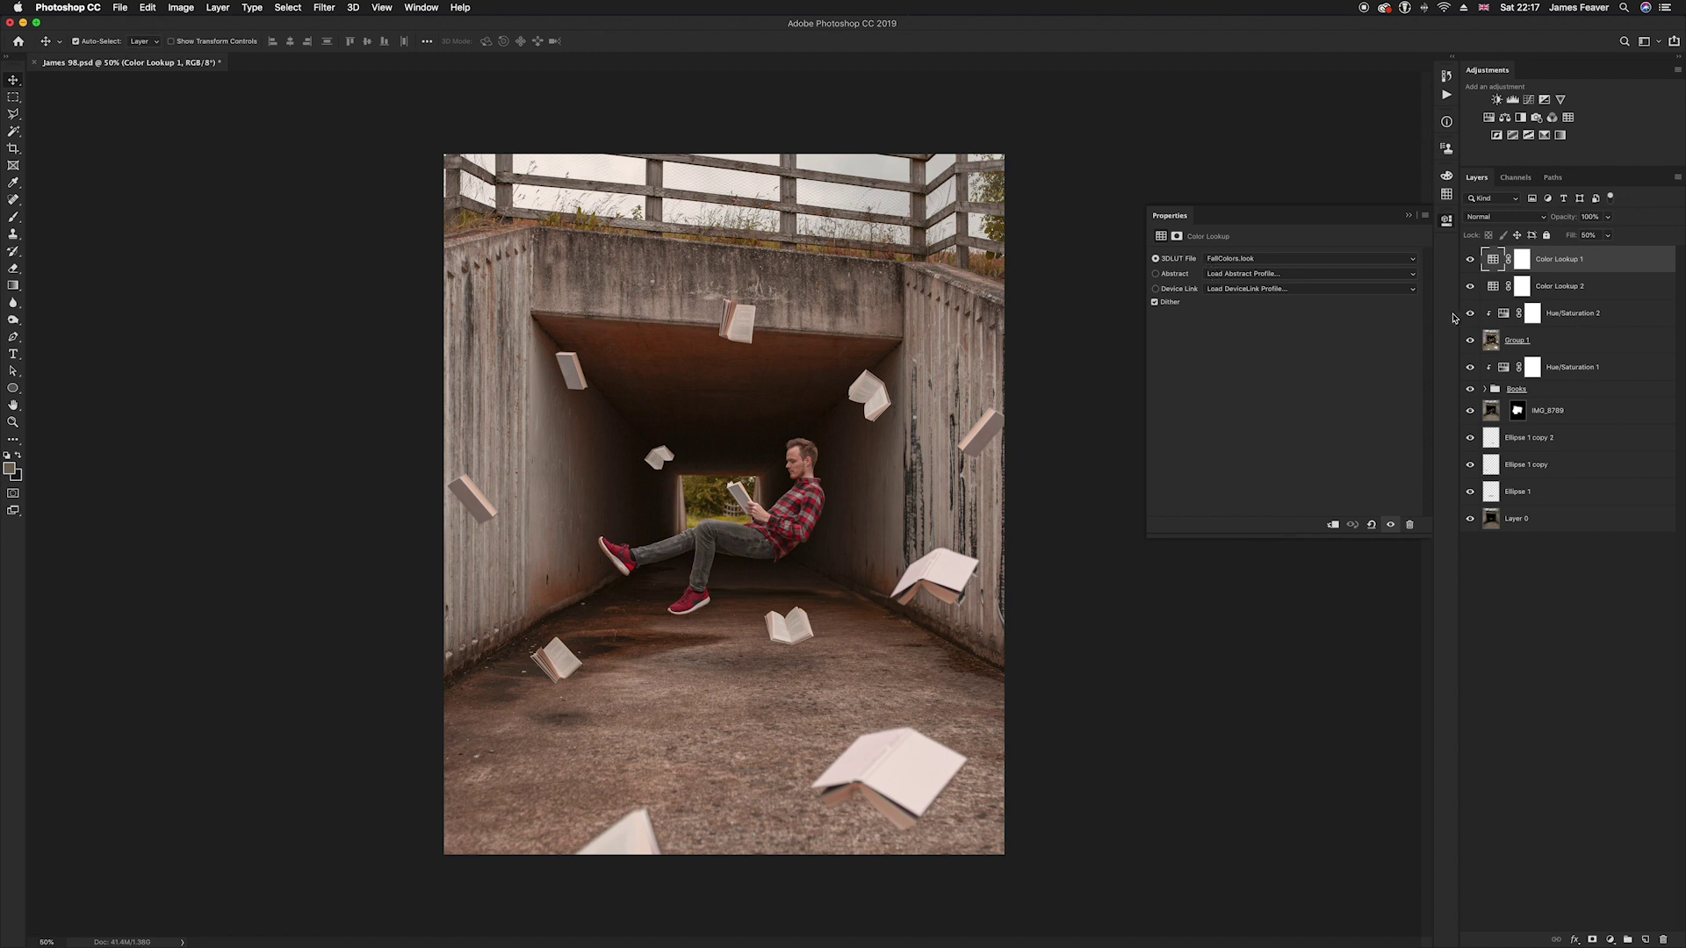
click(1492, 290)
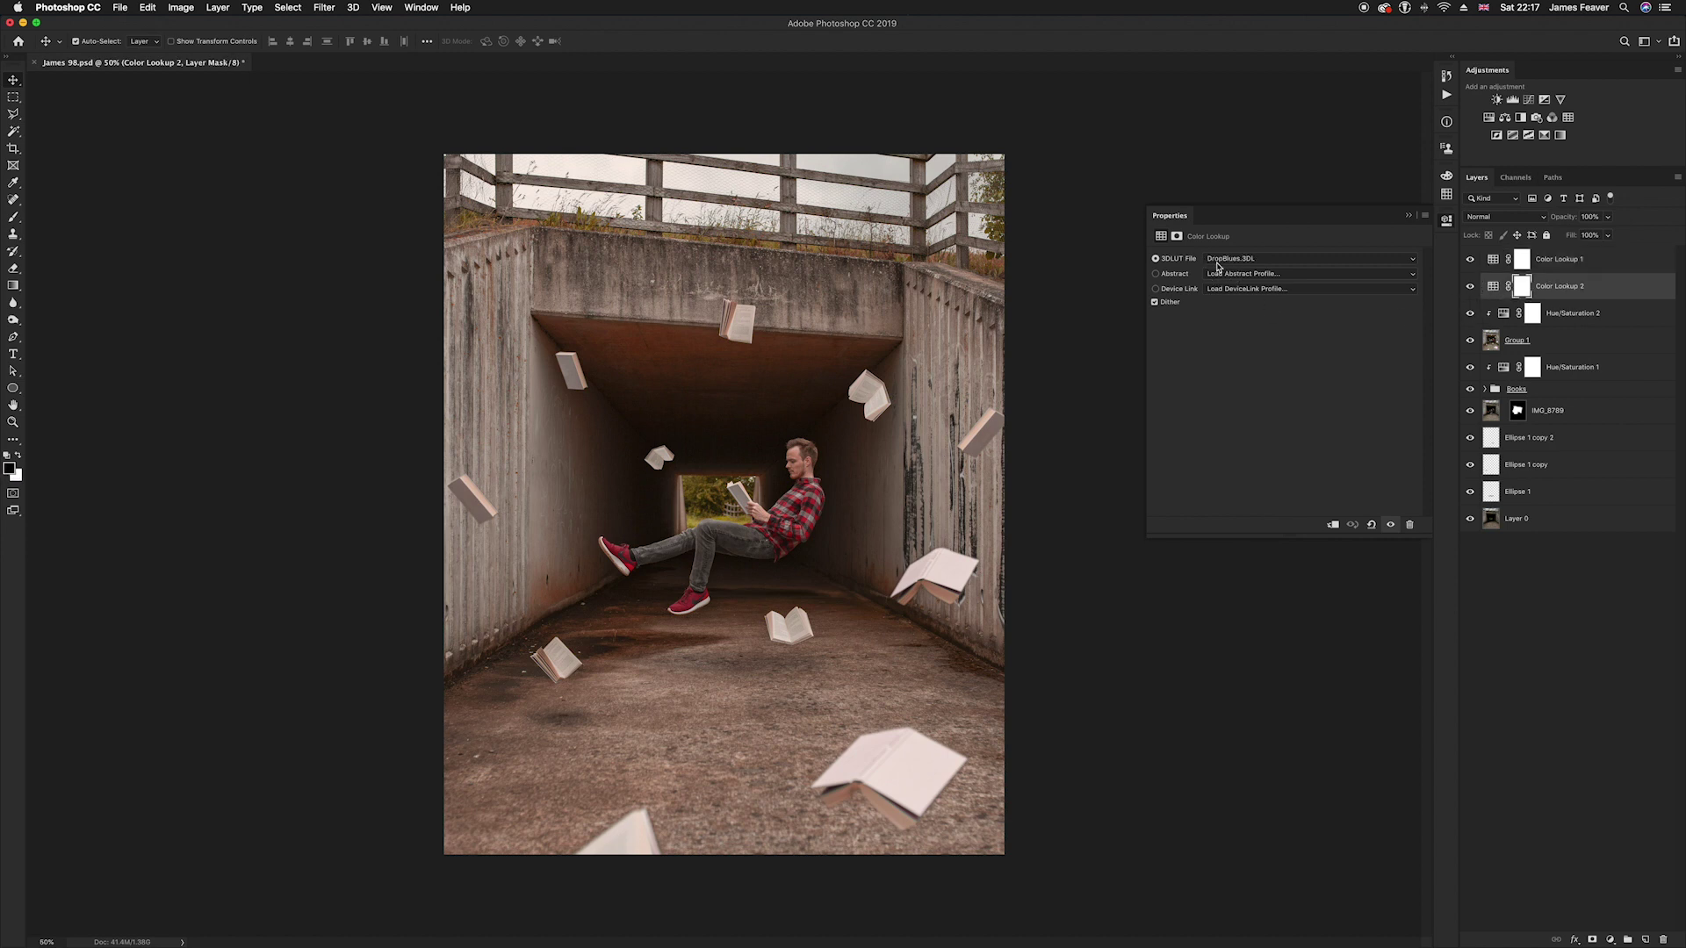
click(1492, 268)
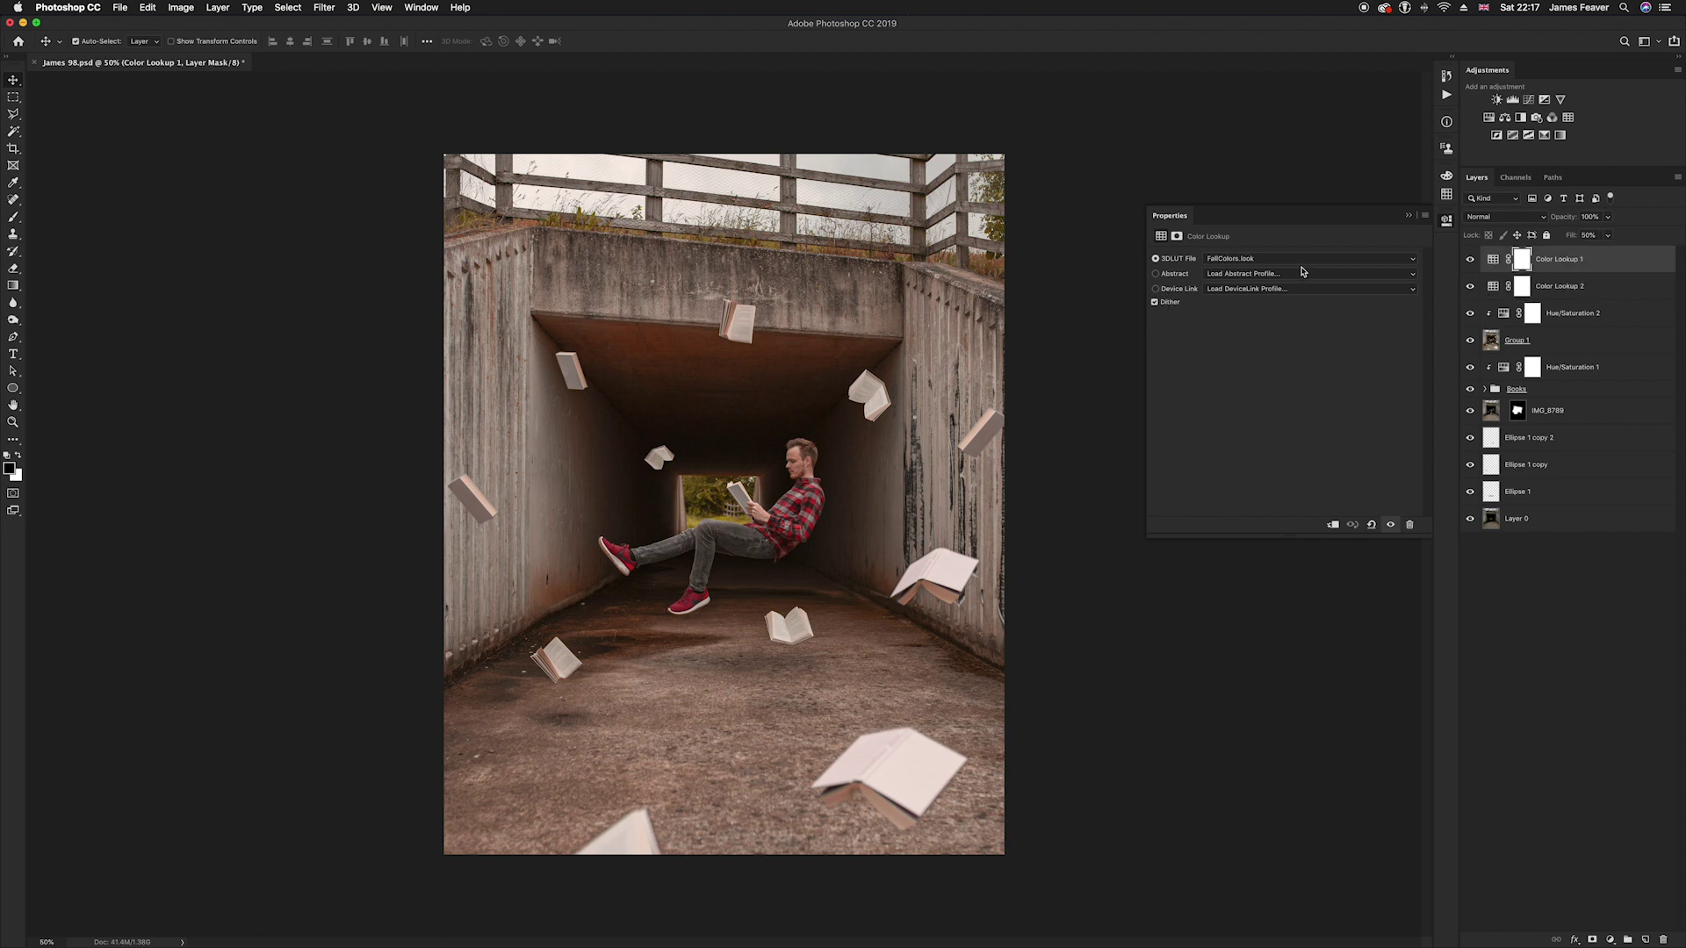
click(1444, 230)
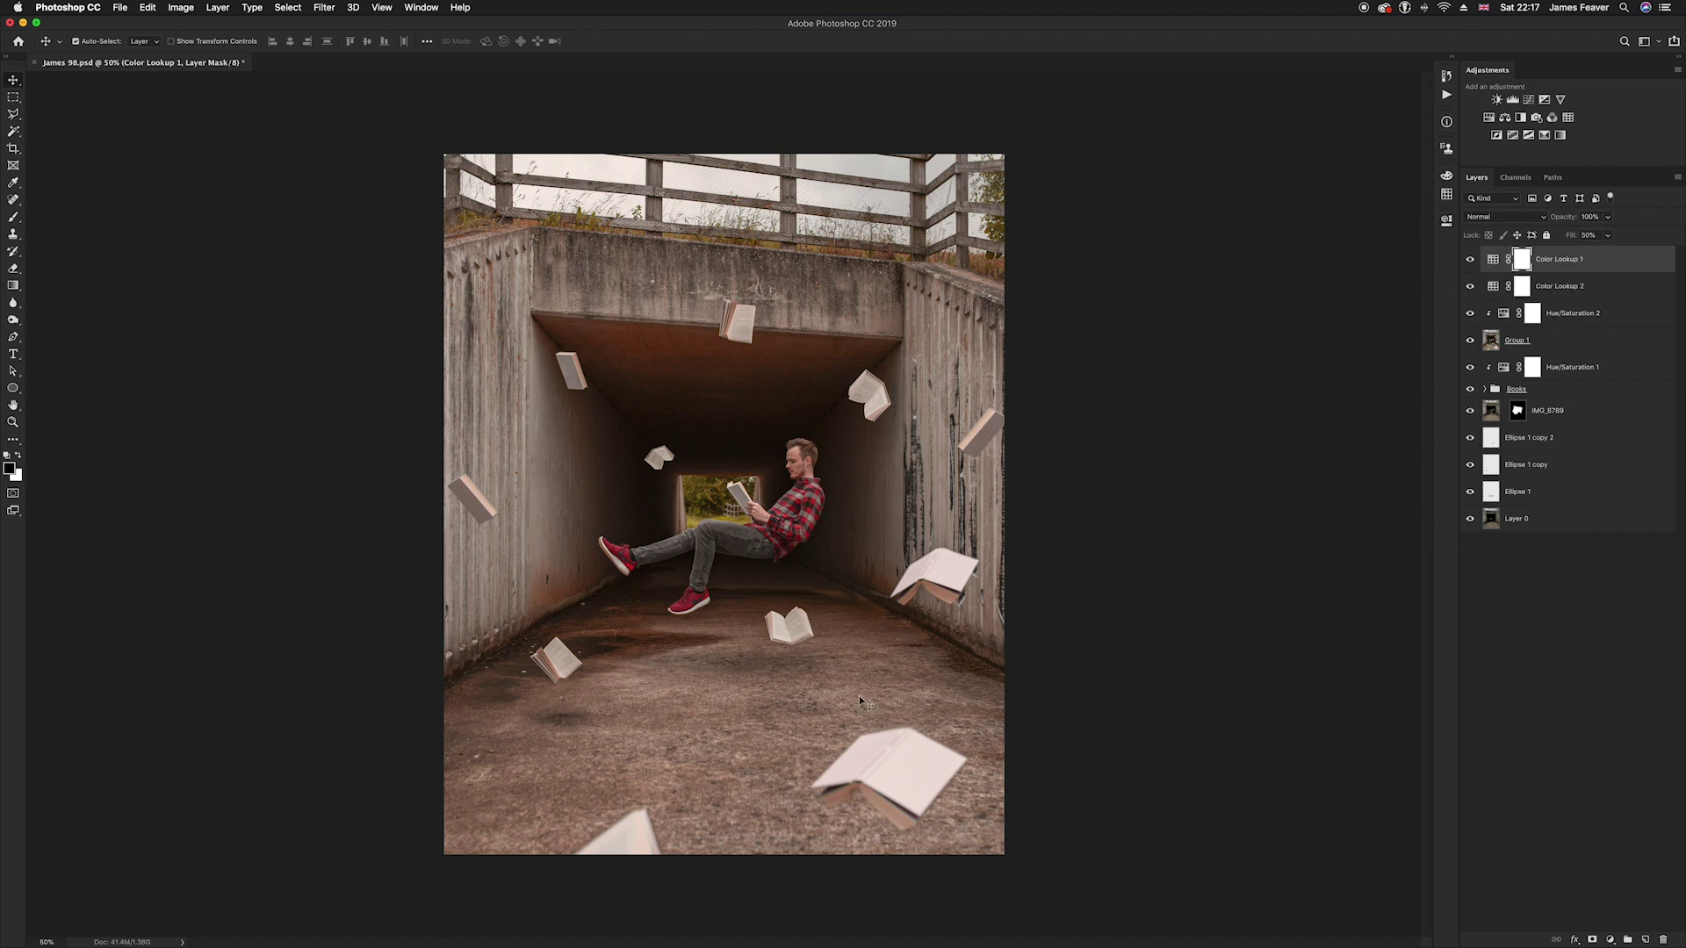